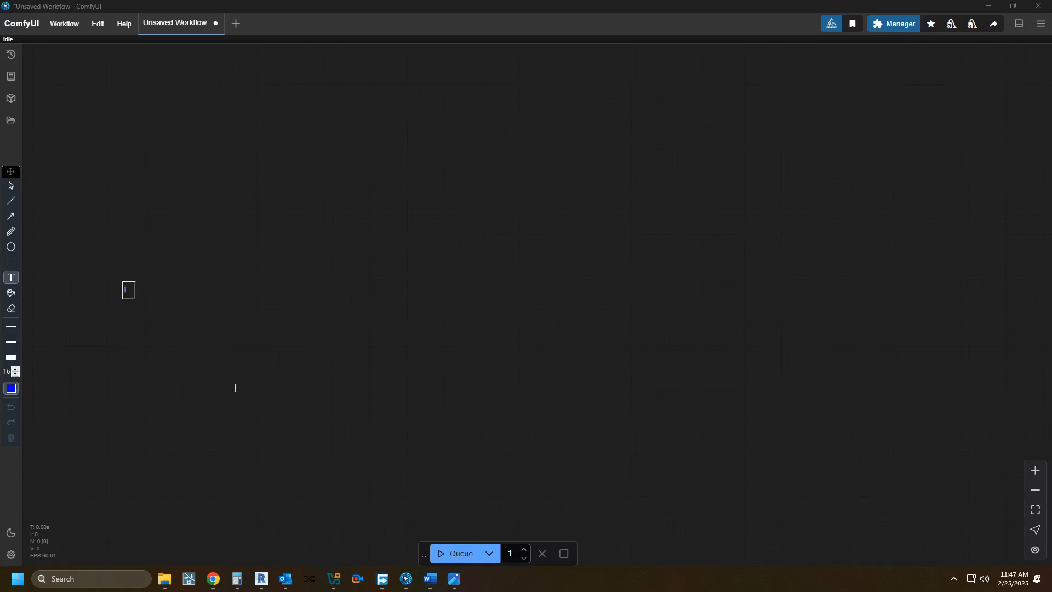
# Step: Write the canvas annotation "today we are going to make in paint work flow!" and clear it
pyautogui.write('are going to make')
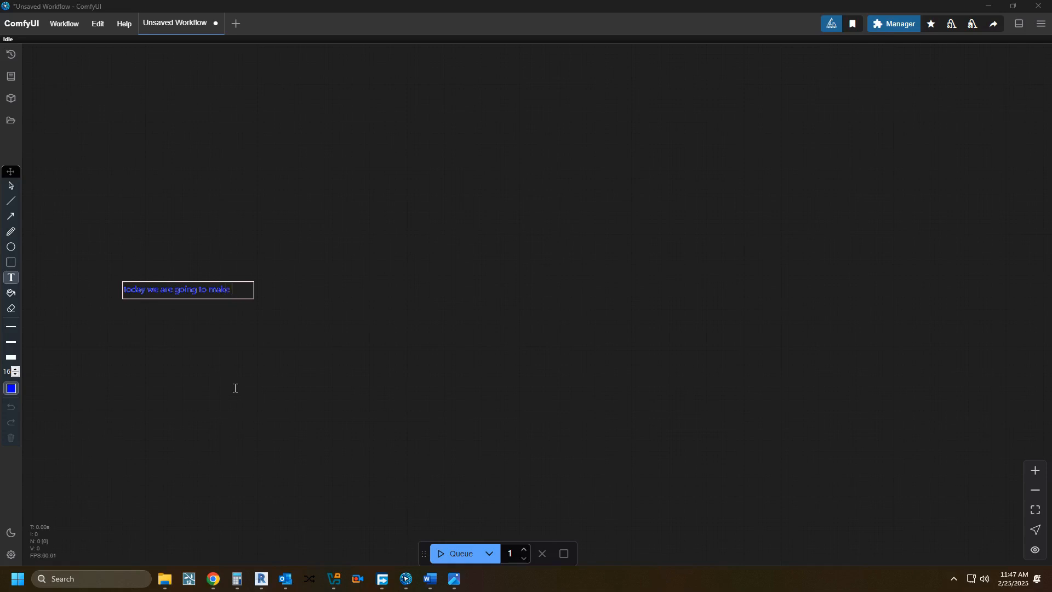
pyautogui.write(' in paint work.')
pyautogui.press('BackSpace')
pyautogui.write('flo')
pyautogui.press('BackSpace')
pyautogui.write('w!')
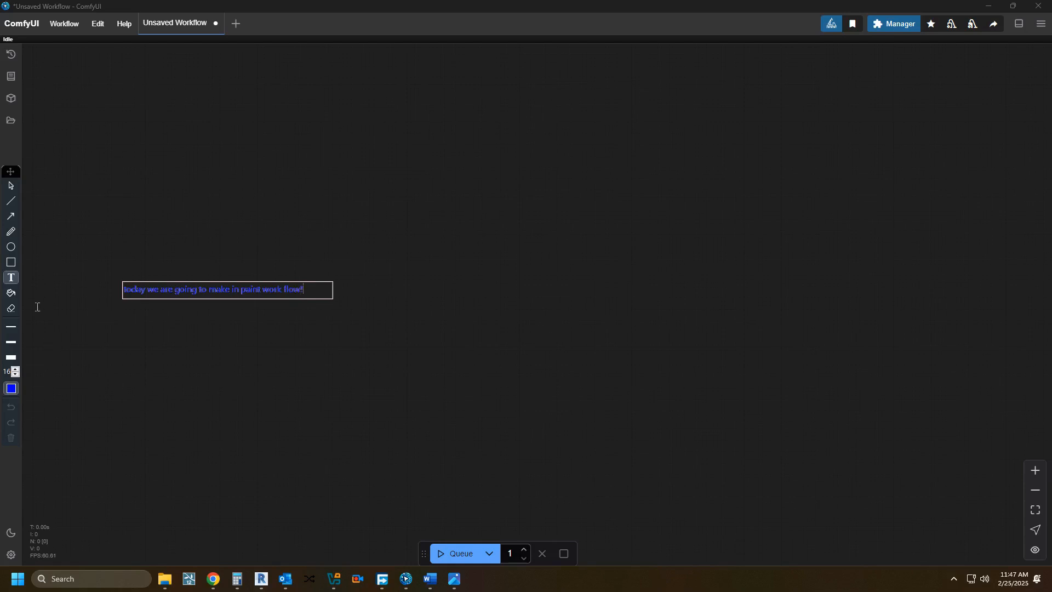
pyautogui.click(12, 186)
pyautogui.click(11, 358)
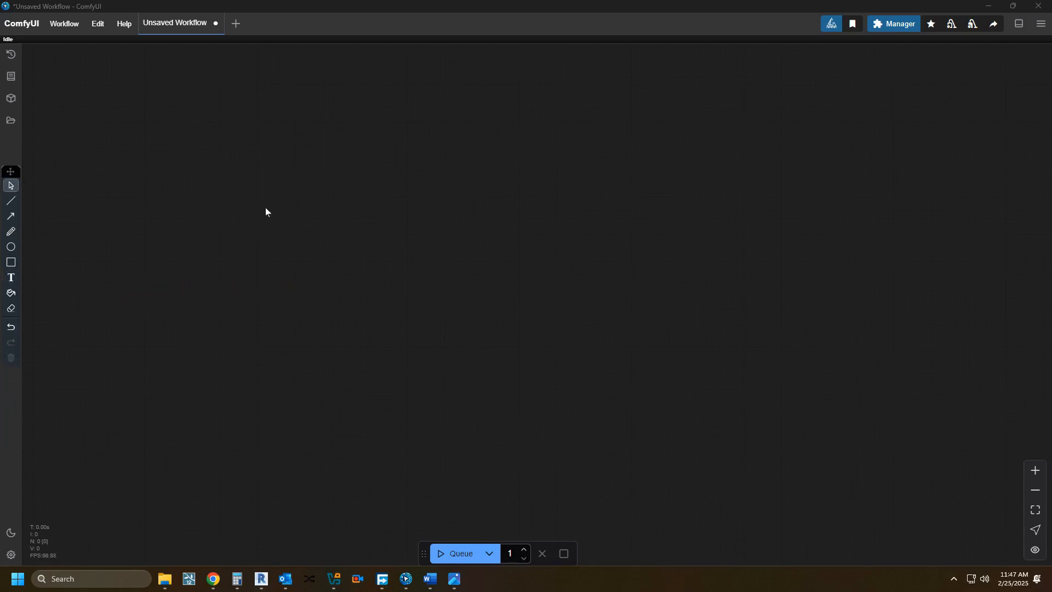
# Step: Add a Load Diffusion Model node to the empty workflow and position it as the first loader
pyautogui.doubleClick(178, 263)
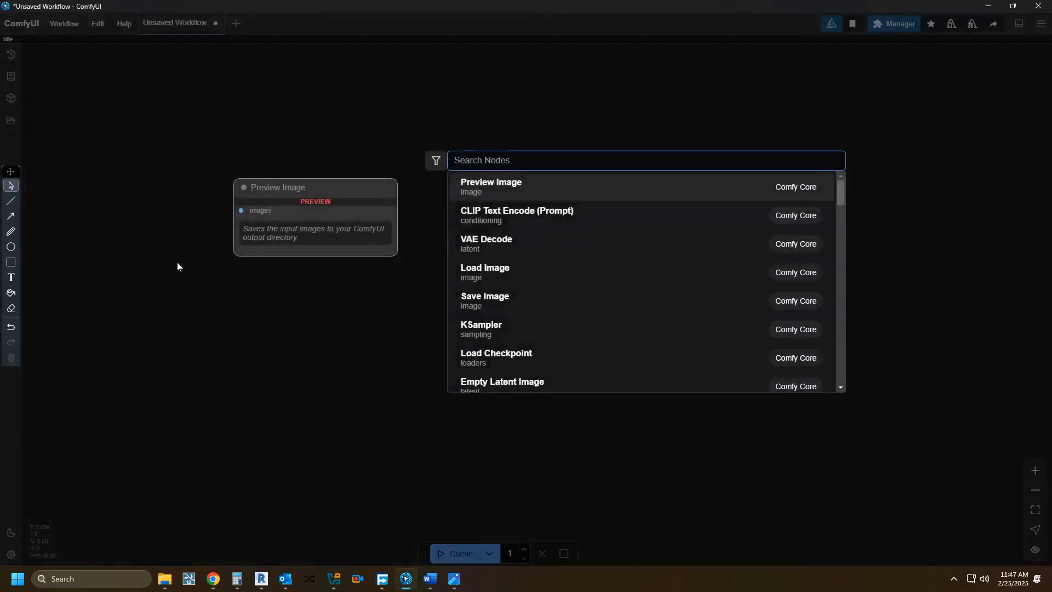
pyautogui.write('dif')
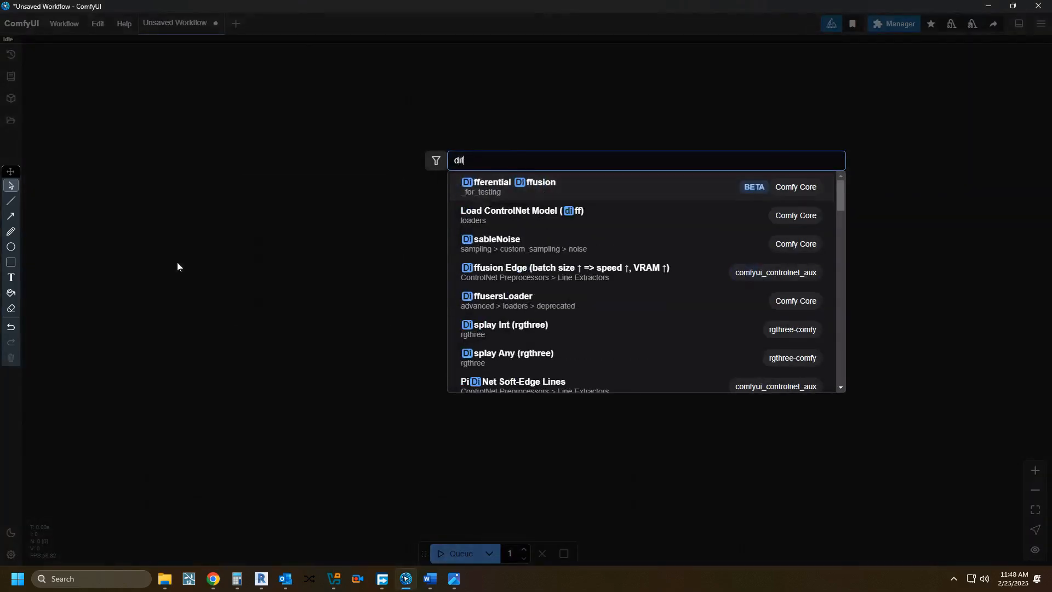
pyautogui.write('f')
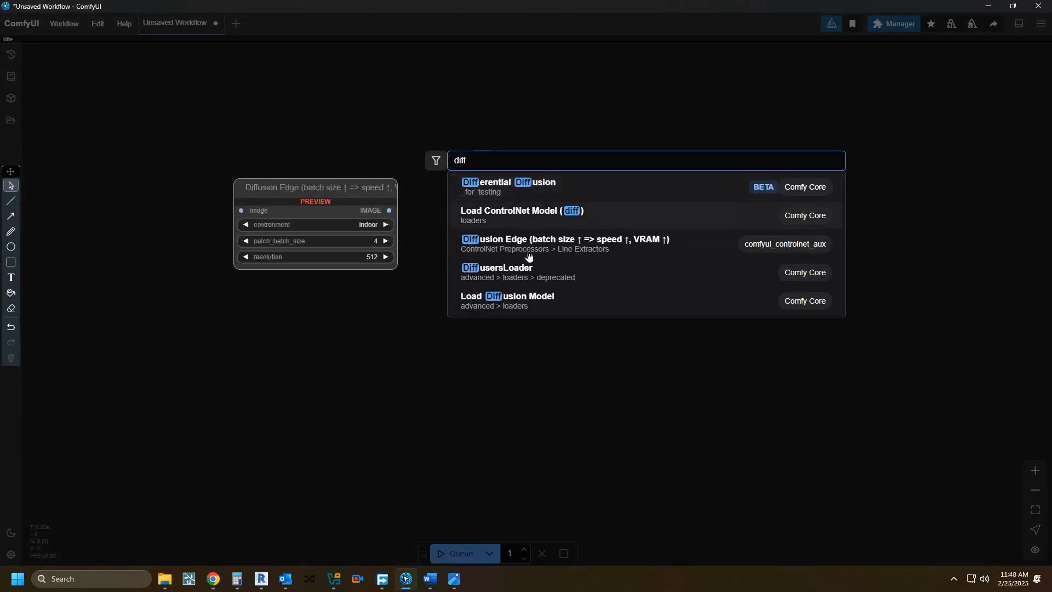
pyautogui.click(539, 307)
pyautogui.moveTo(253, 257); pyautogui.dragTo(202, 203)
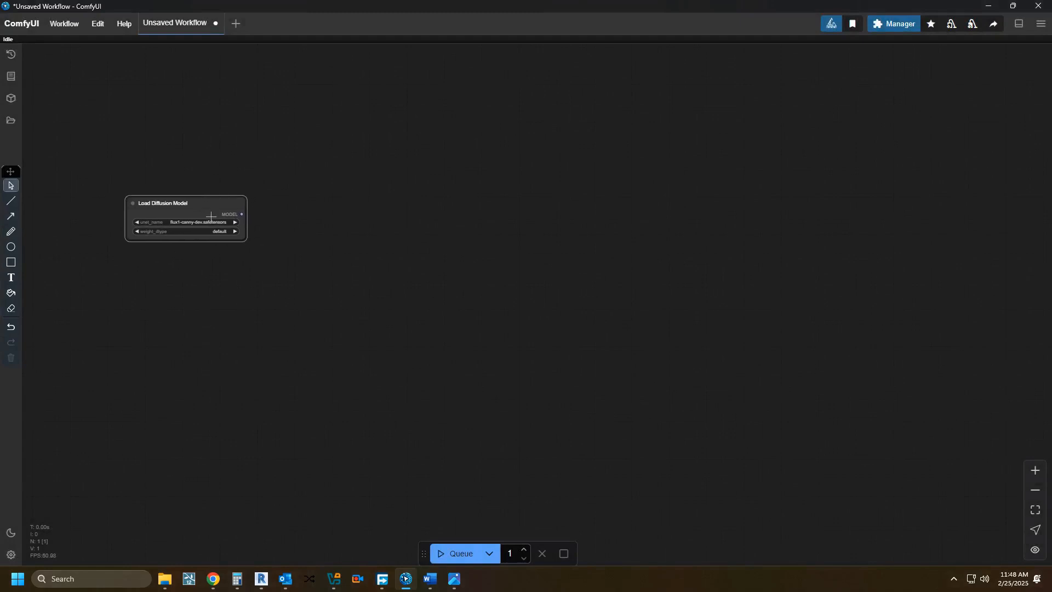
# Step: Add a DualCLIPLoader node and align it directly below the Load Diffusion Model node
pyautogui.doubleClick(242, 321)
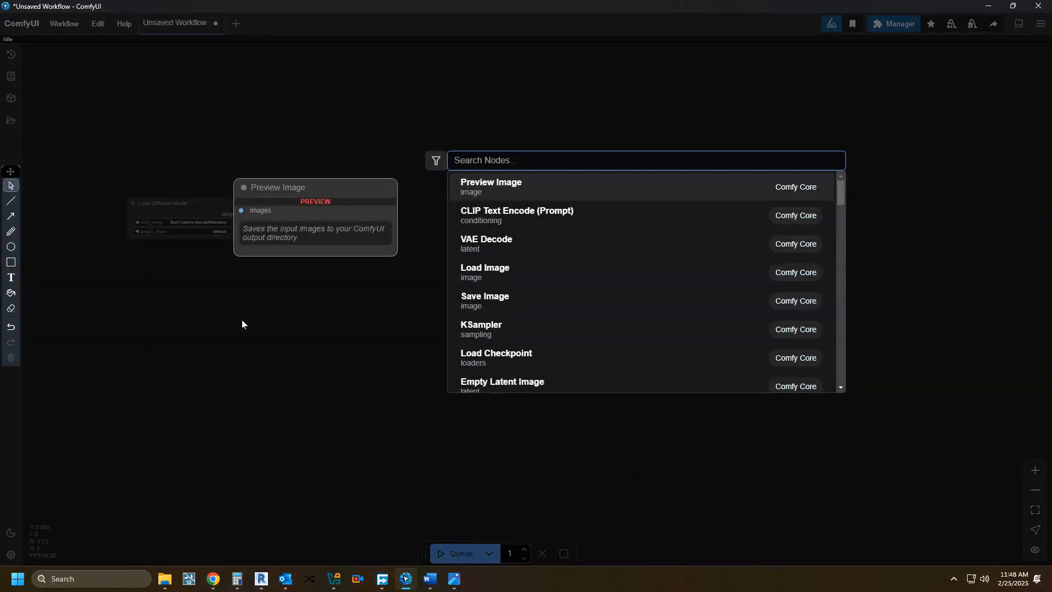
pyautogui.write('cli')
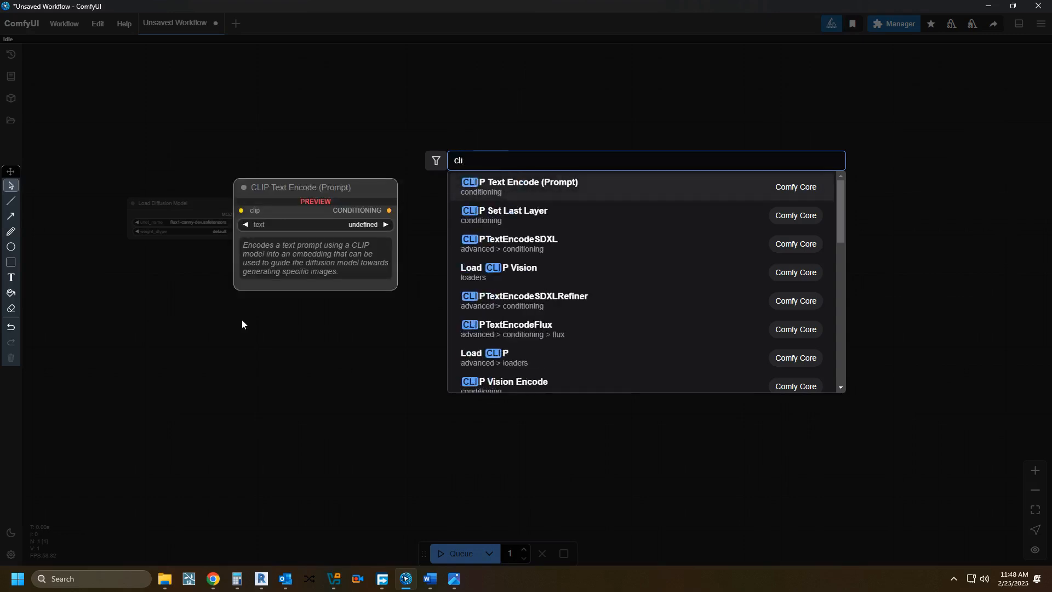
pyautogui.write('p')
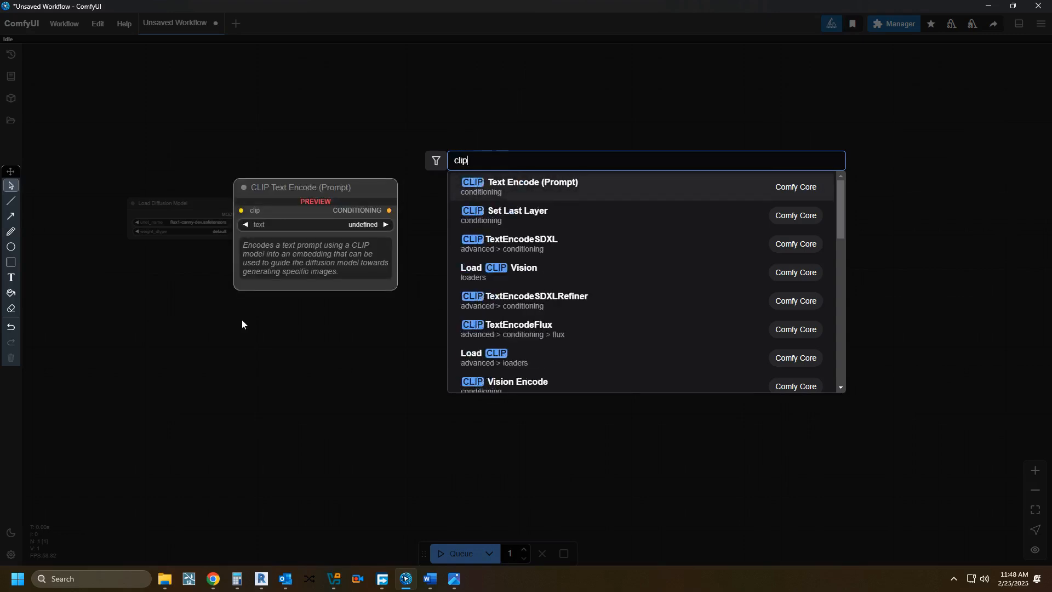
pyautogui.scroll(-5, 512, 315)
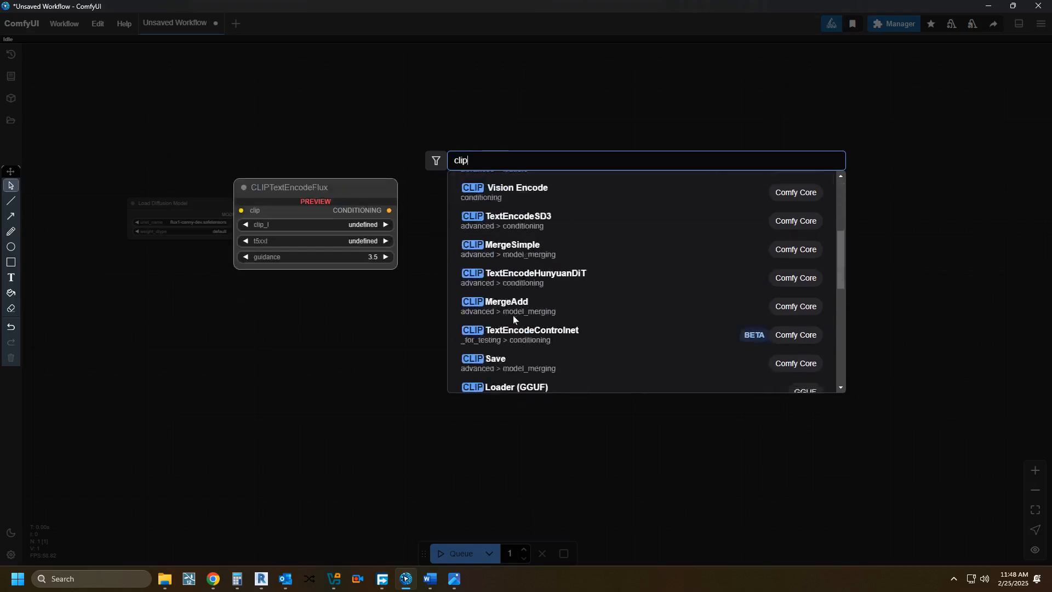
pyautogui.scroll(-5, 514, 319)
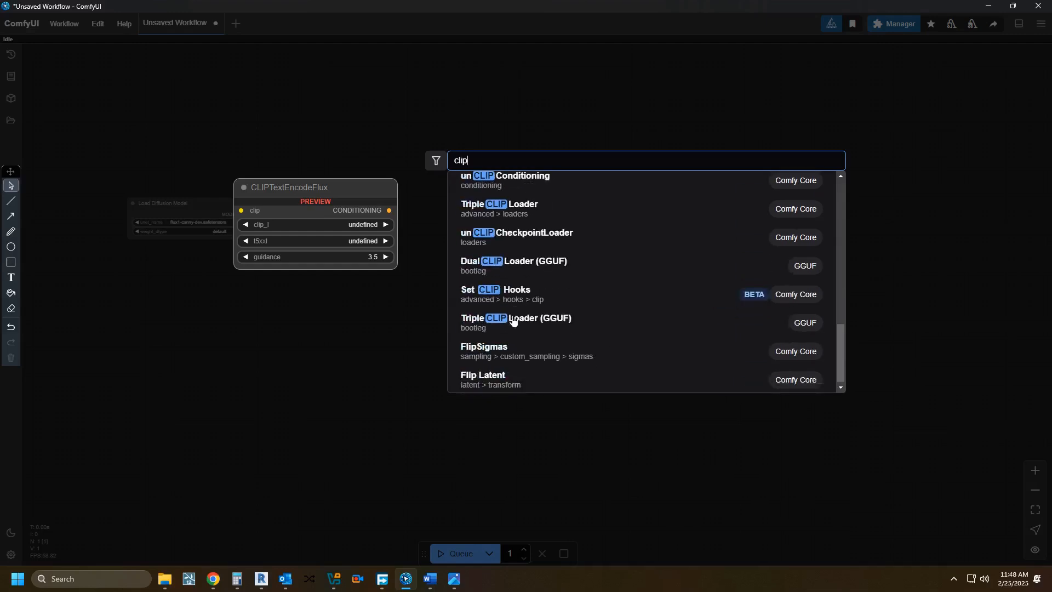
pyautogui.scroll(3, 513, 321)
pyautogui.click(515, 261)
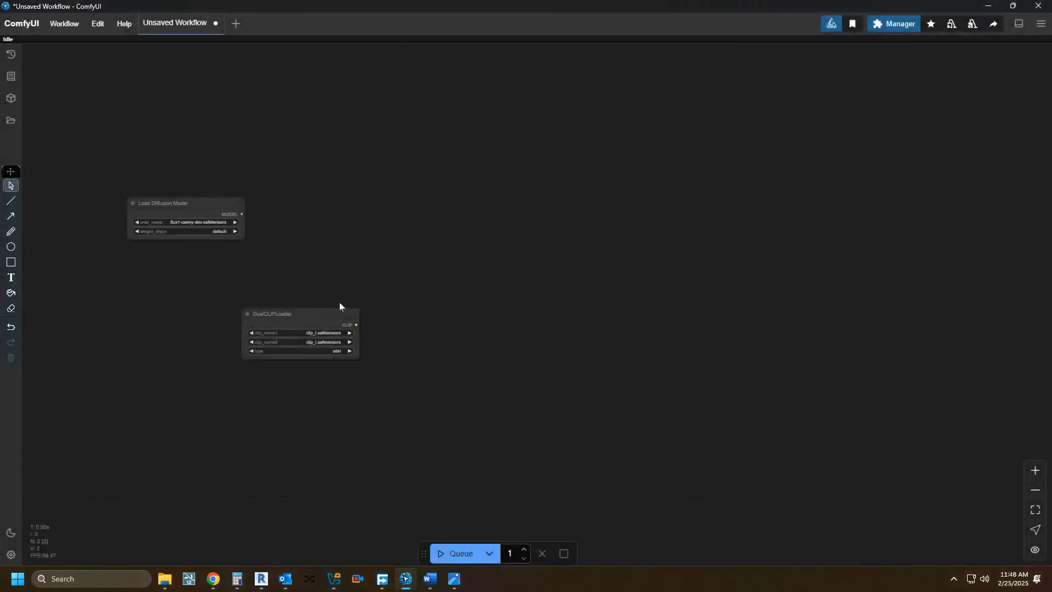
pyautogui.moveTo(293, 312); pyautogui.dragTo(178, 278)
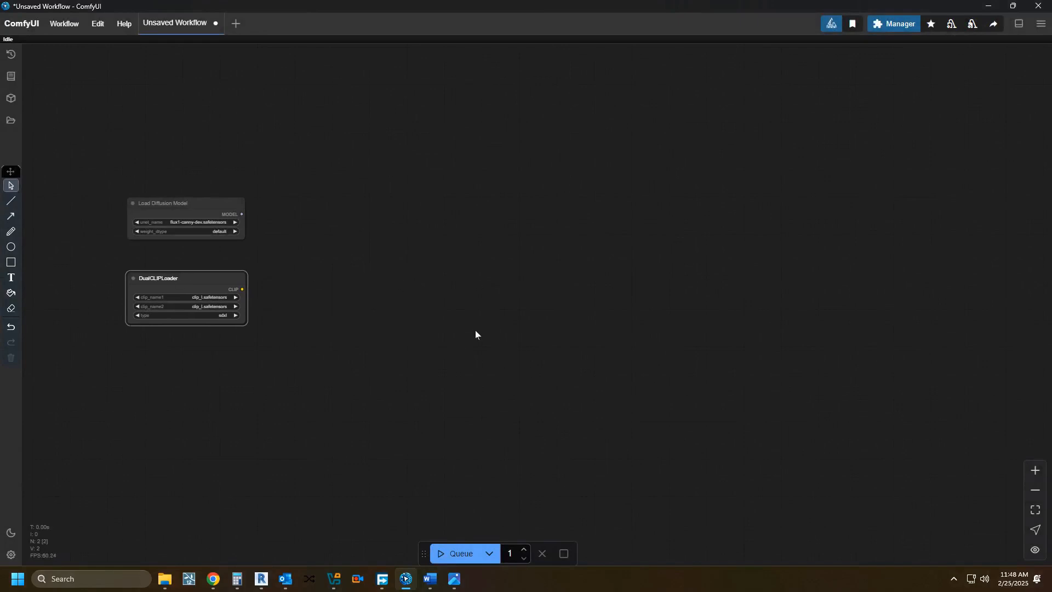
# Step: Add a CLIP Text Encode (Prompt) node and place it beside the DualCLIPLoader node
pyautogui.doubleClick(537, 310)
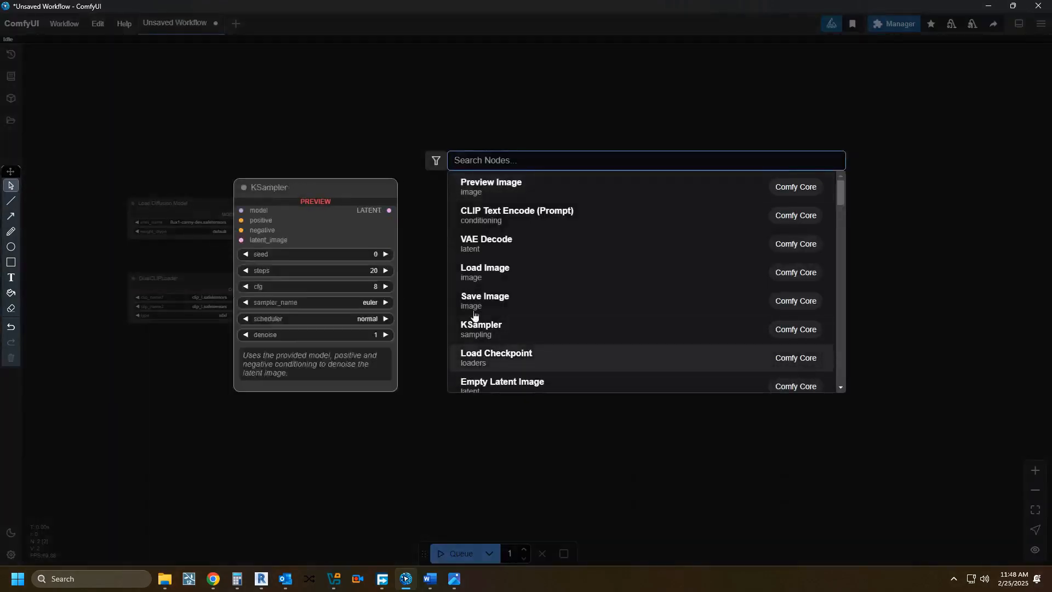
pyautogui.click(539, 219)
pyautogui.moveTo(574, 302); pyautogui.dragTo(420, 188)
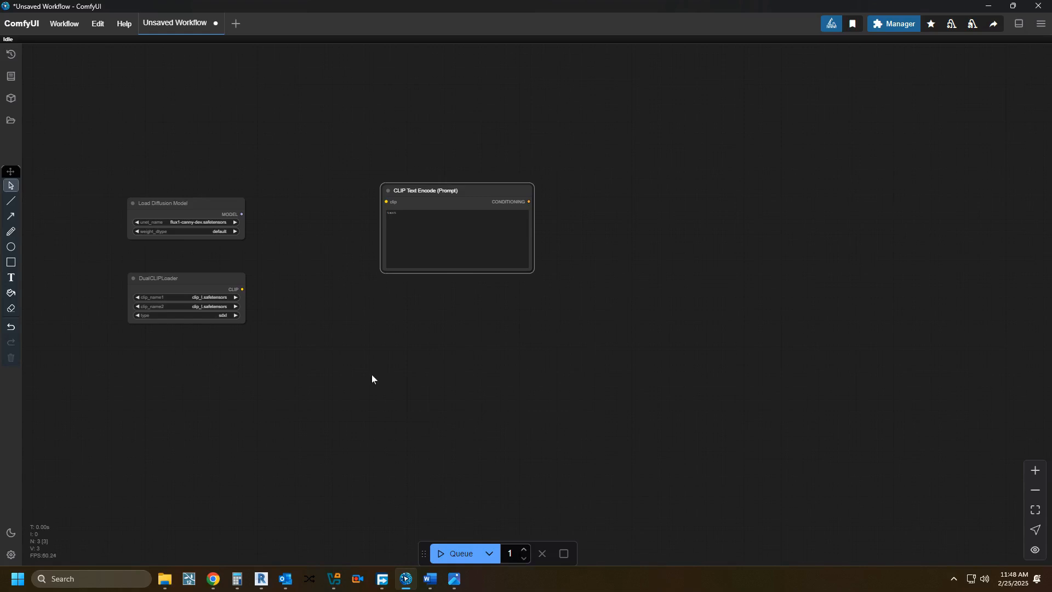
pyautogui.moveTo(442, 196); pyautogui.dragTo(379, 264)
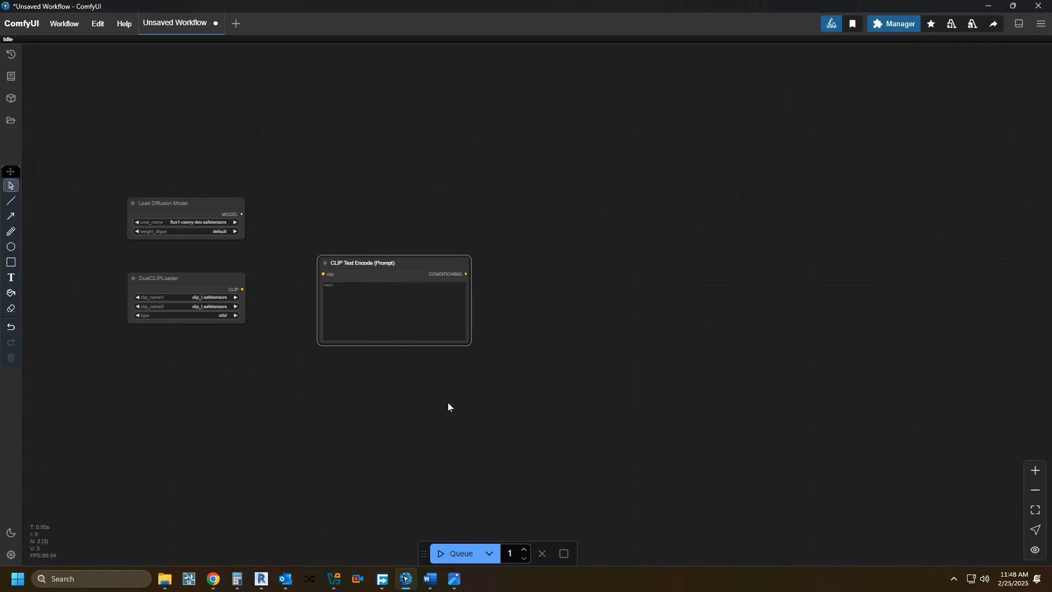
# Step: Add a Load VAE node below the DualCLIPLoader and shift the CLIP Text Encode node closer to the loaders
pyautogui.doubleClick(450, 440)
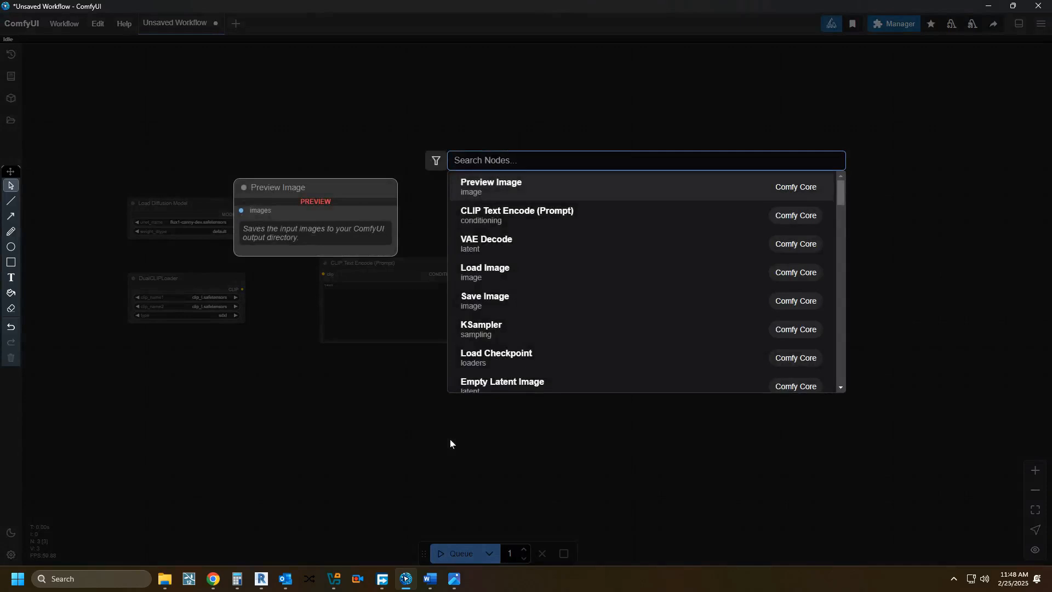
pyautogui.write('vae')
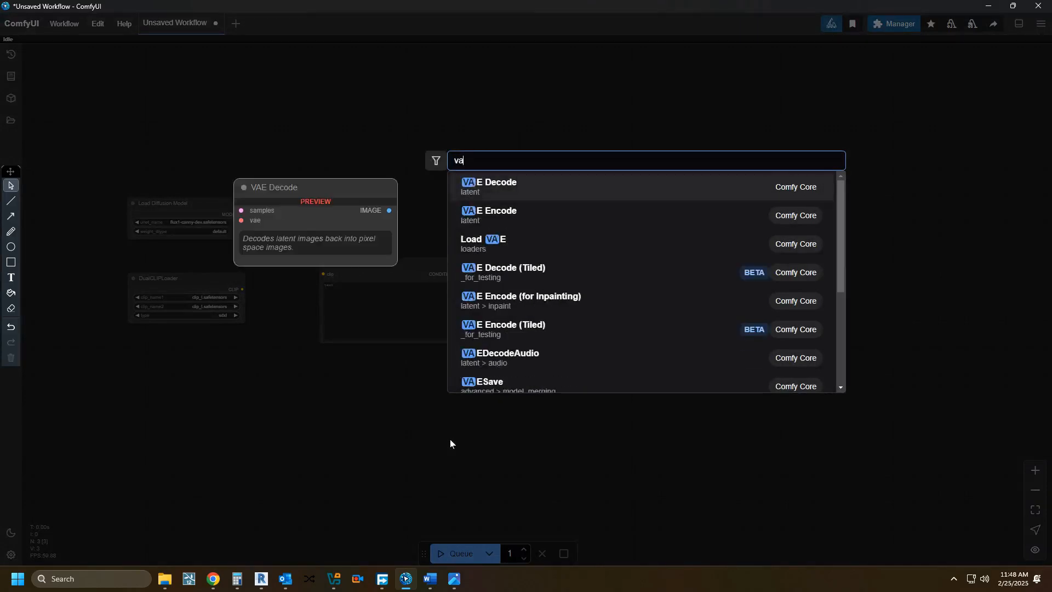
pyautogui.click(504, 240)
pyautogui.moveTo(478, 426); pyautogui.dragTo(170, 395)
pyautogui.moveTo(385, 263); pyautogui.dragTo(359, 266)
# Step: Add a FluxGuidance node and place it just after the CLIP Text Encode (Prompt) node
pyautogui.doubleClick(491, 372)
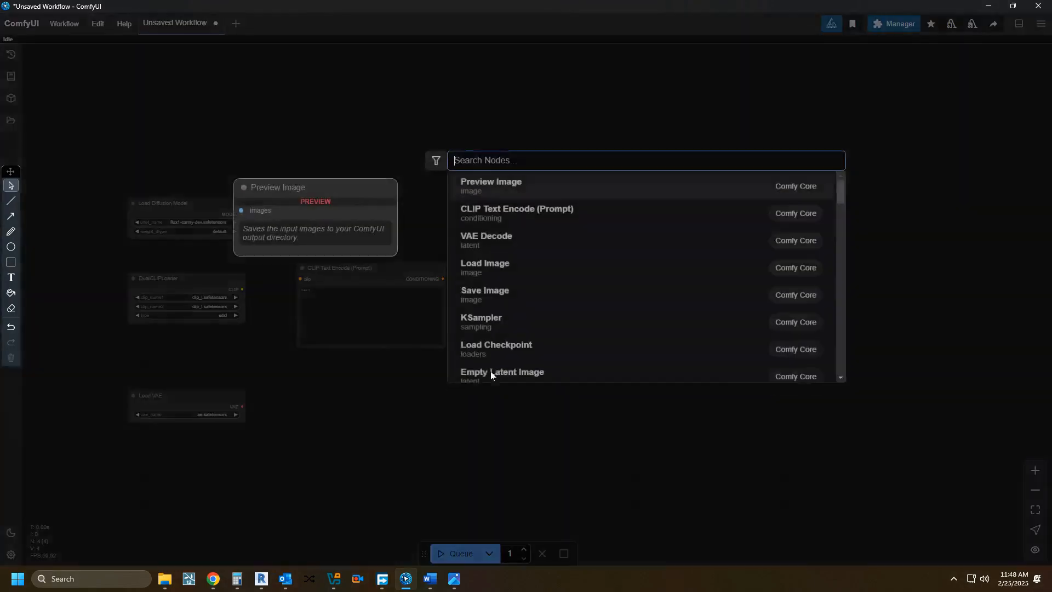
pyautogui.write('flux')
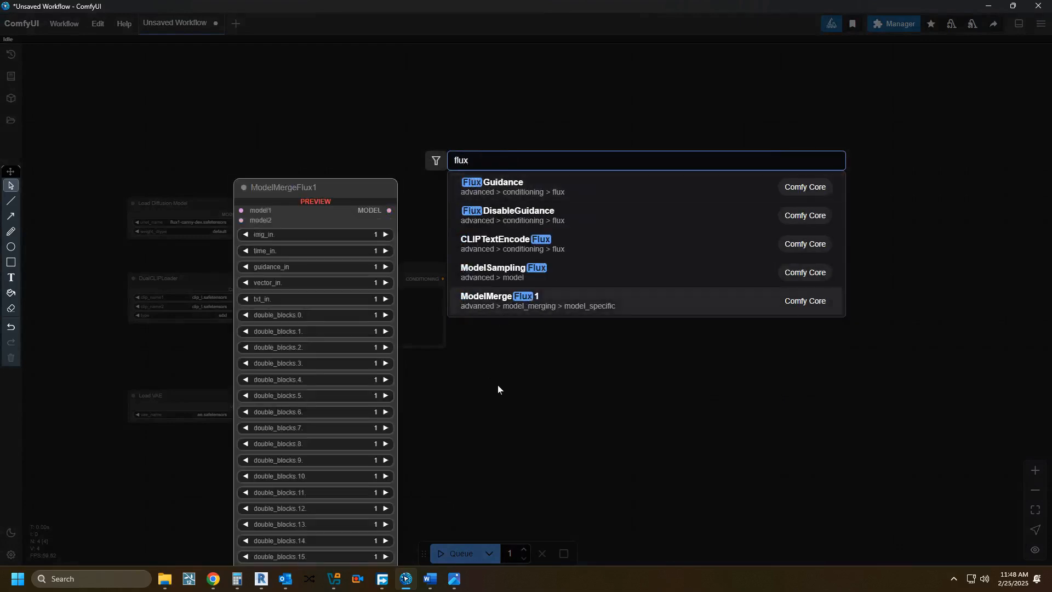
pyautogui.write(' co')
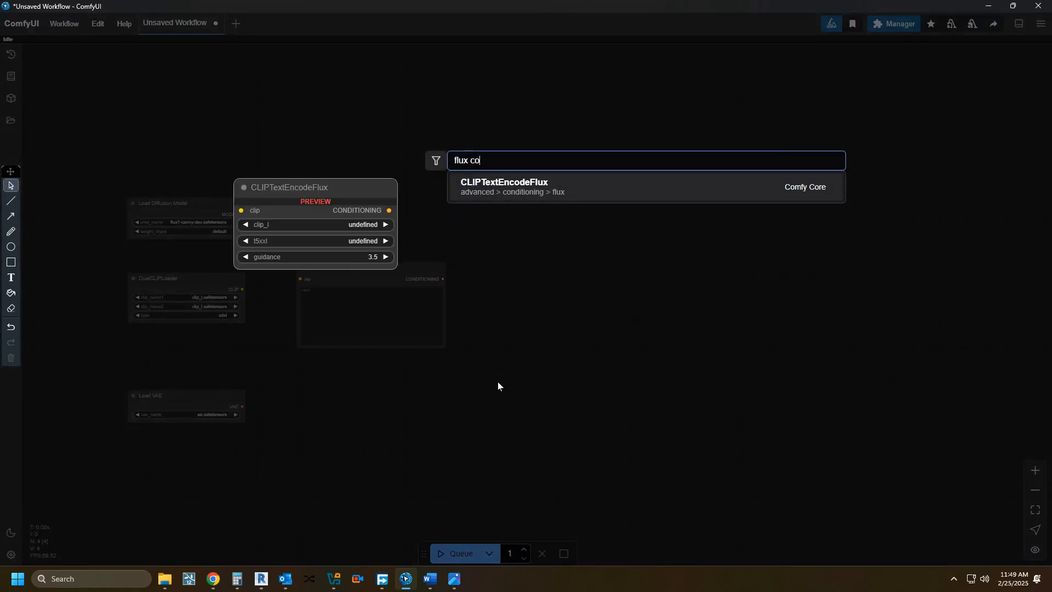
pyautogui.press('BackSpace')
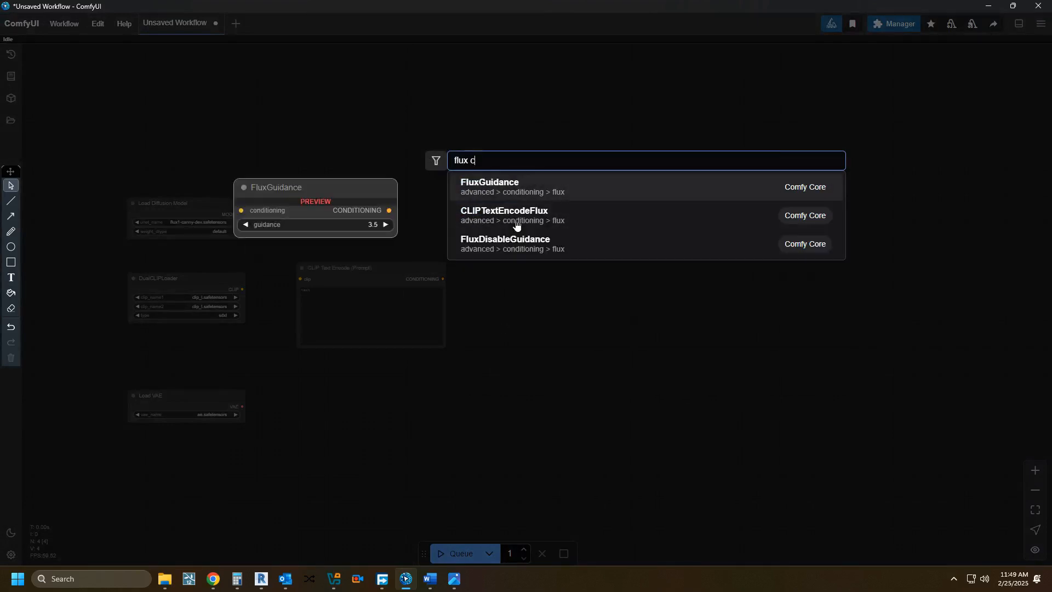
pyautogui.click(530, 192)
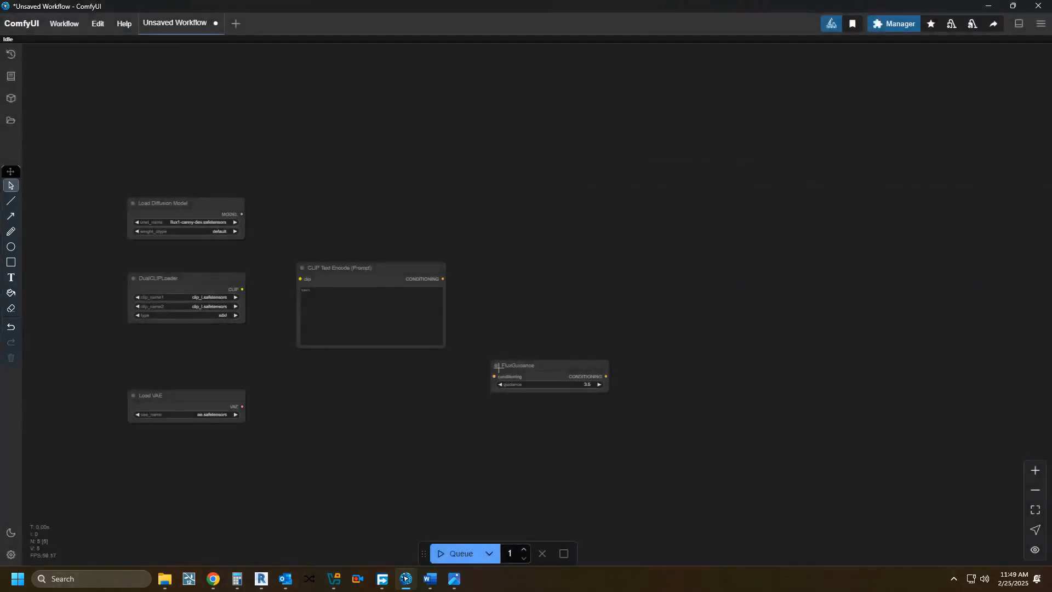
pyautogui.moveTo(525, 365); pyautogui.dragTo(503, 296)
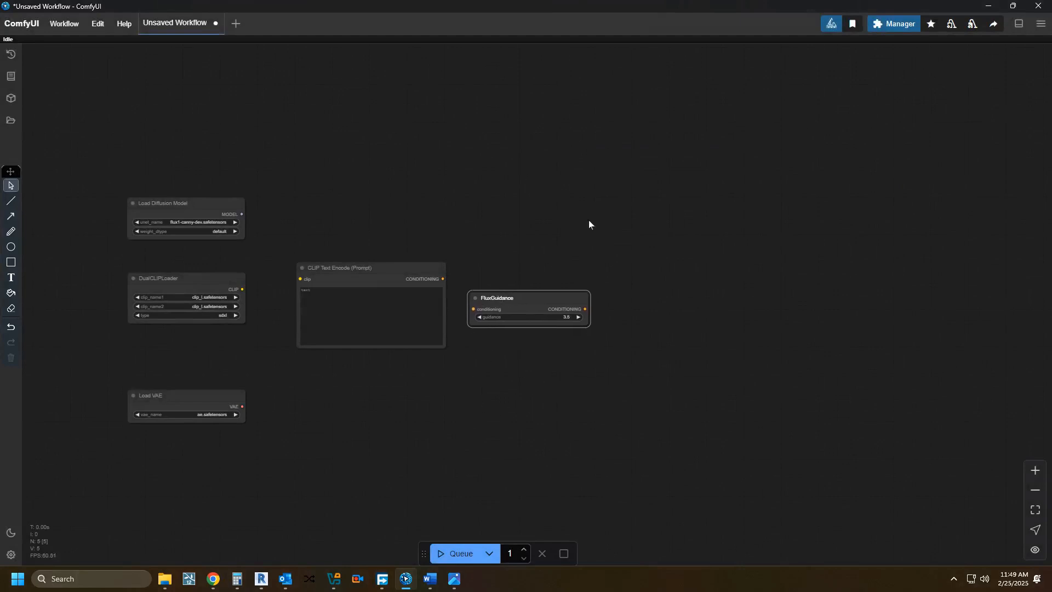
# Step: Add a KSampler node and place it beyond the FluxGuidance node, leaving a gap between them
pyautogui.click(408, 437)
pyautogui.doubleClick(409, 437)
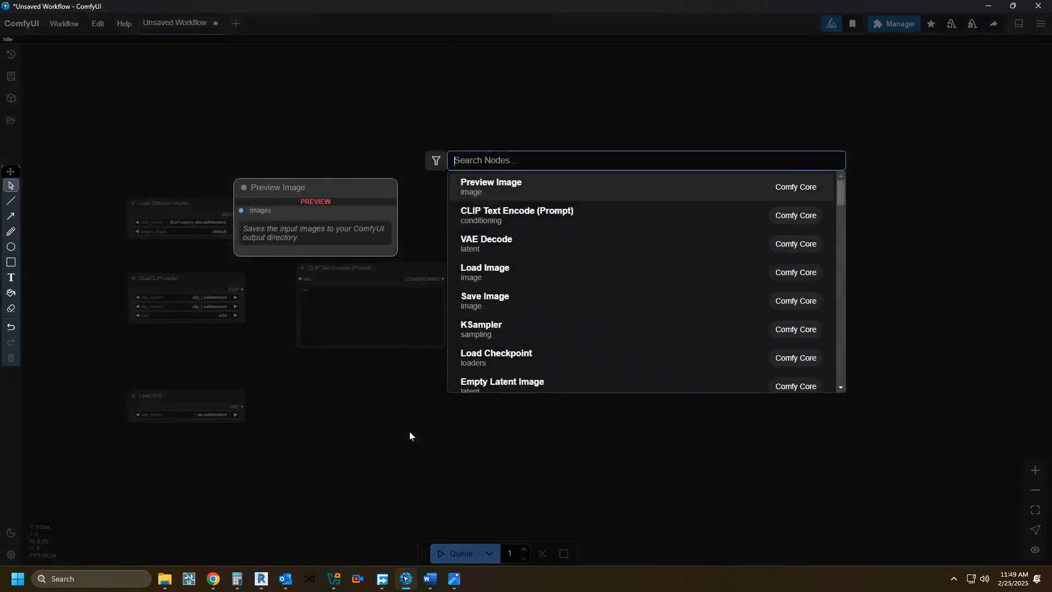
pyautogui.write('di')
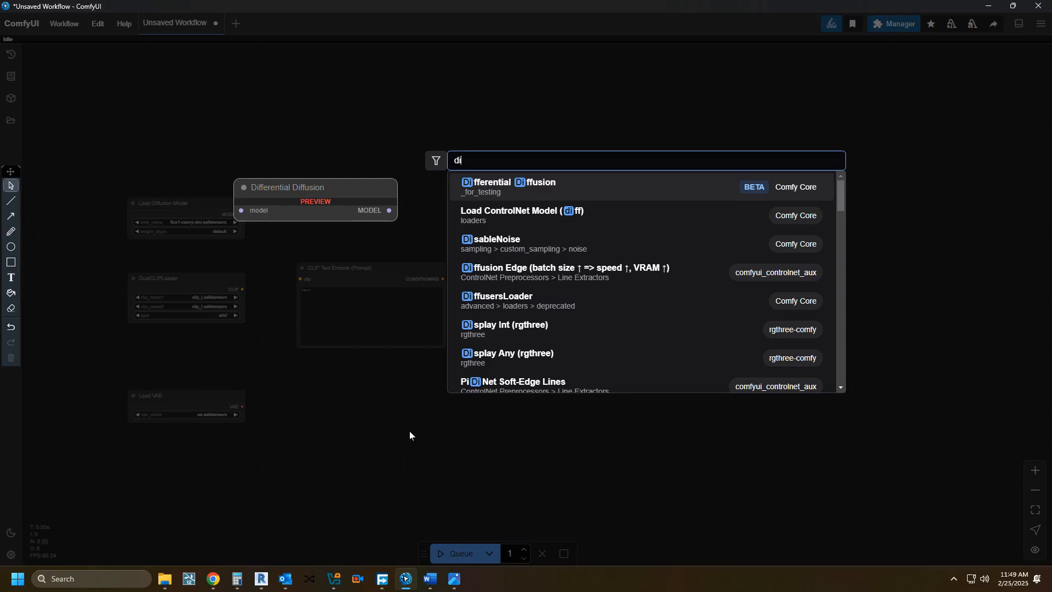
pyautogui.press('BackSpace')
pyautogui.press('BackSpace')
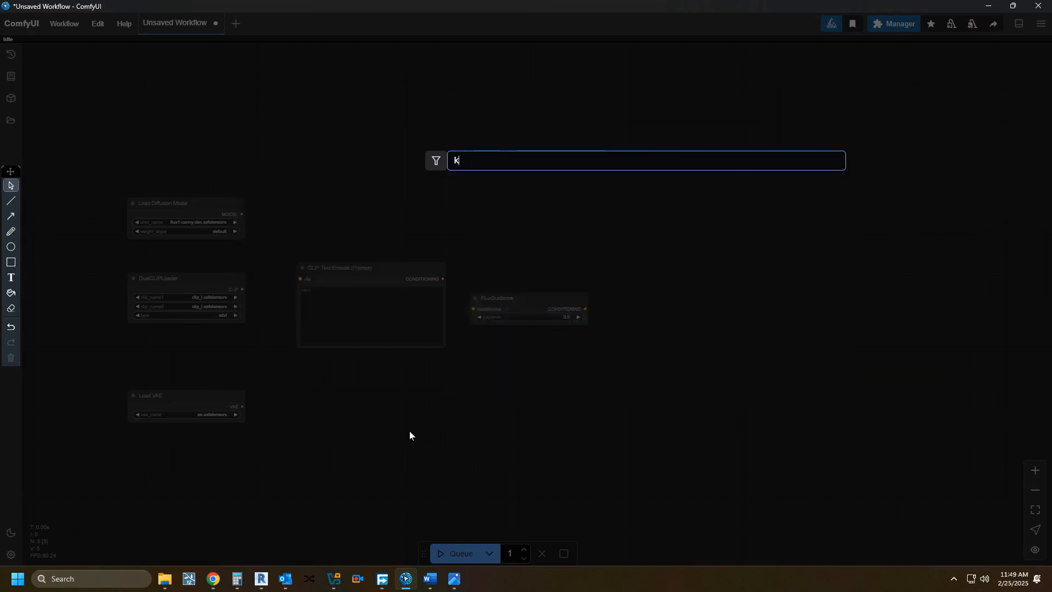
pyautogui.write('ksa')
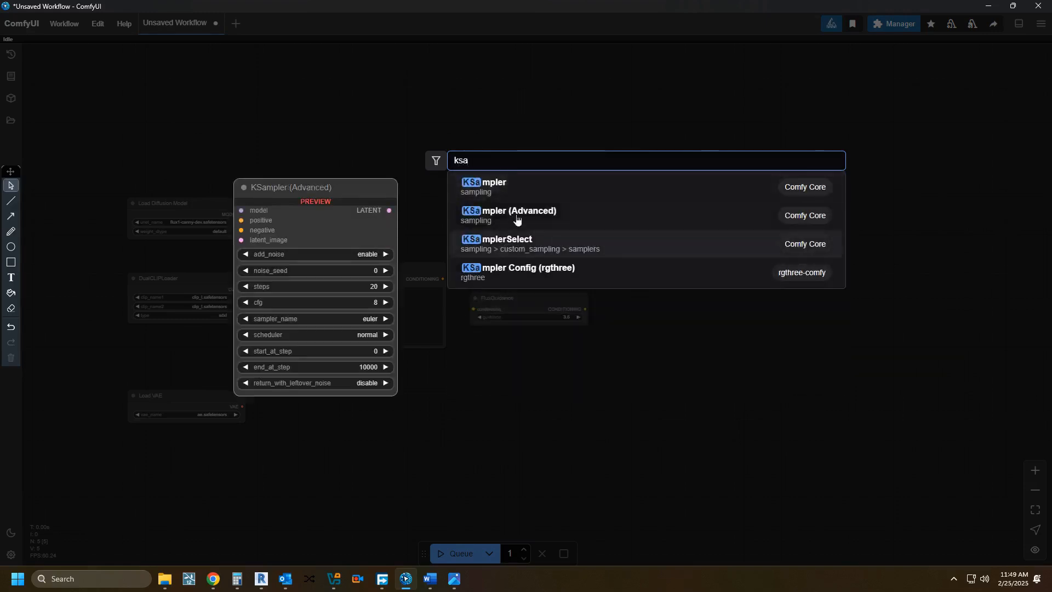
pyautogui.click(524, 185)
pyautogui.moveTo(443, 437); pyautogui.dragTo(701, 245)
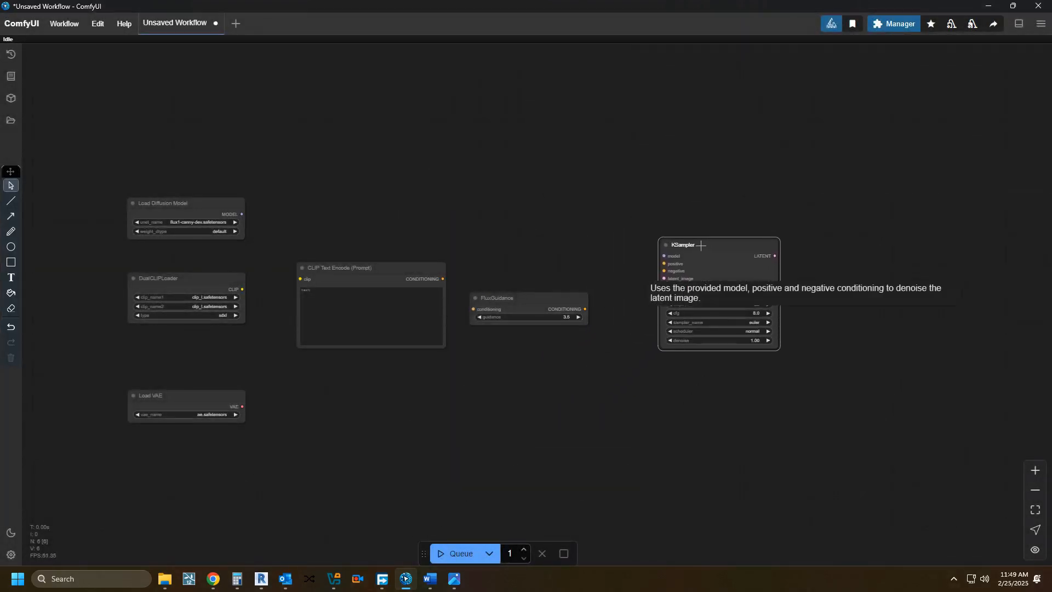
# Step: Add a second CLIP Text Encode (Prompt) node and place it below the first one
pyautogui.doubleClick(398, 393)
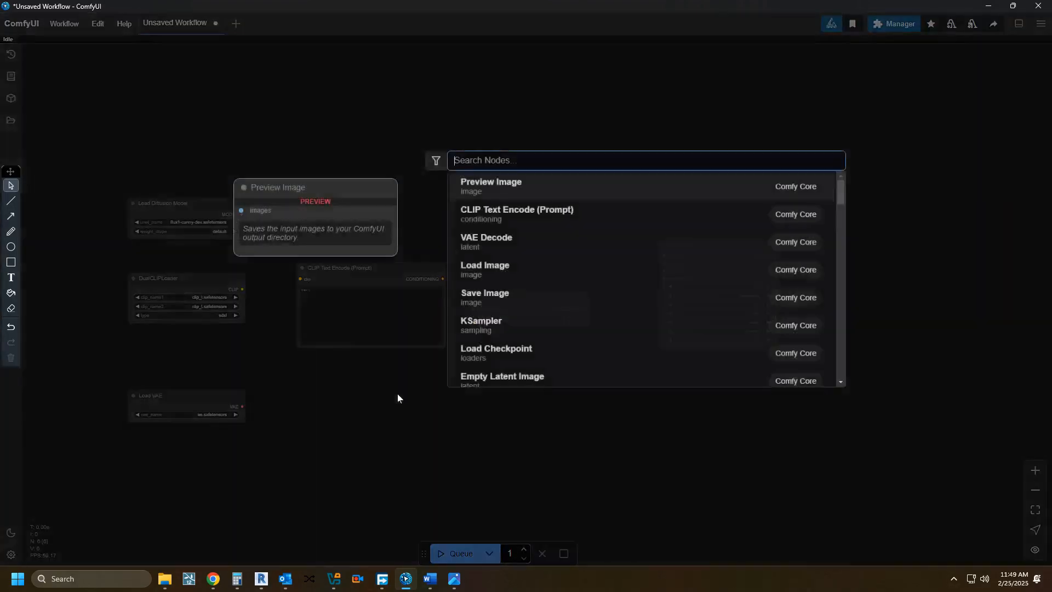
pyautogui.click(511, 216)
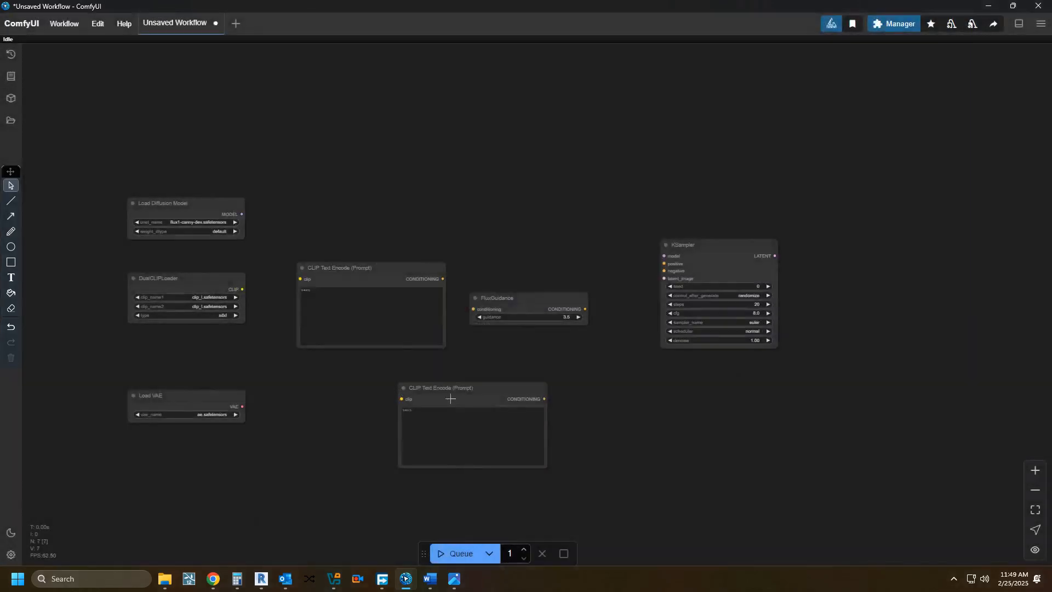
pyautogui.moveTo(449, 387); pyautogui.dragTo(434, 392)
# Step: Retitle the second CLIP Text Encode node as "CLIP Text Encode ( NegativePrompt)"
pyautogui.rightClick(434, 391)
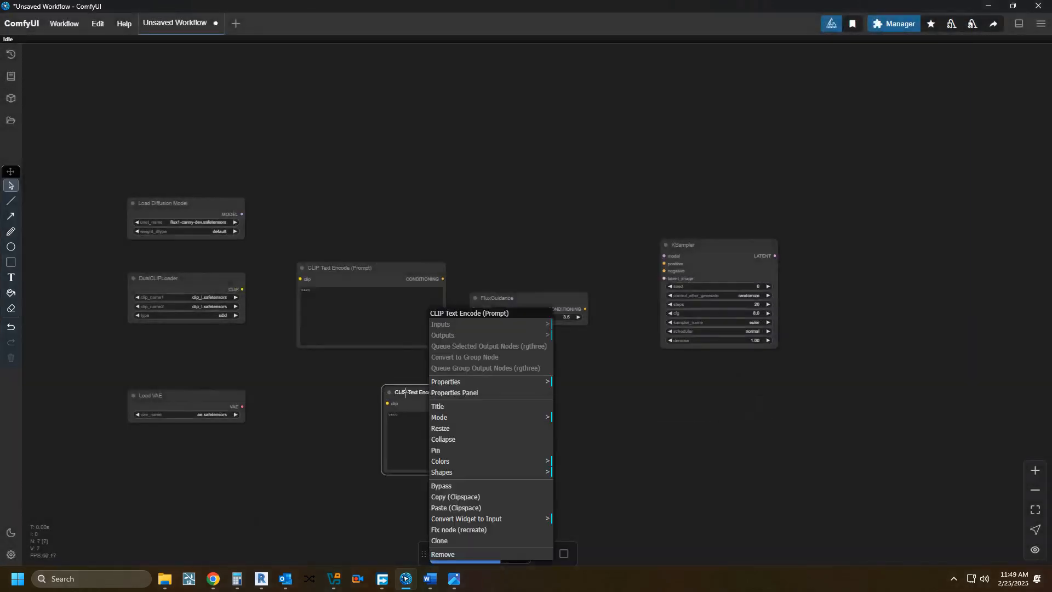
pyautogui.click(436, 405)
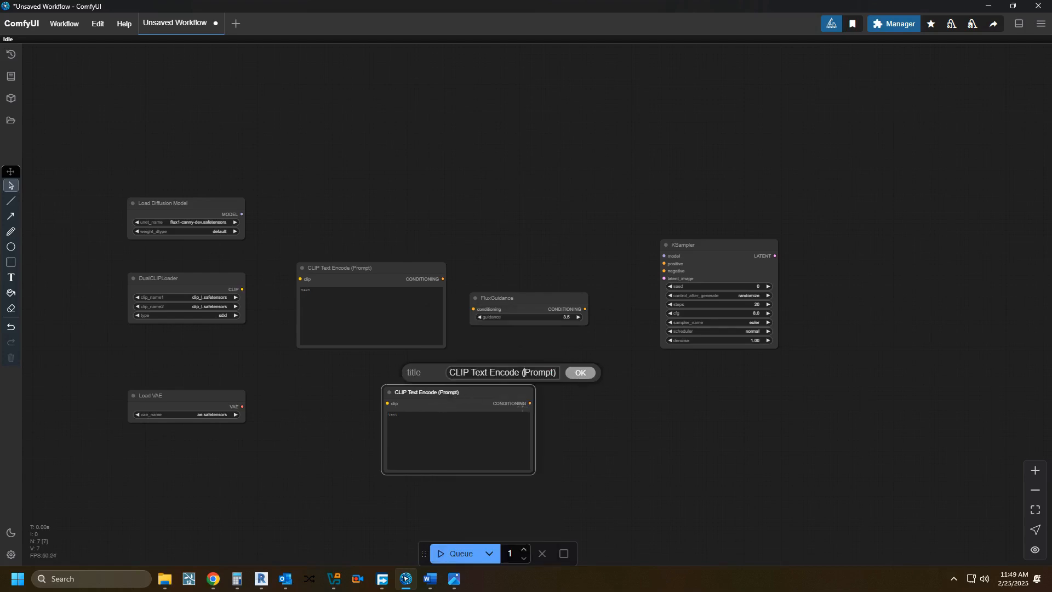
pyautogui.write('Neghative')
pyautogui.click(534, 372)
pyautogui.press('Delete')
pyautogui.click(574, 372)
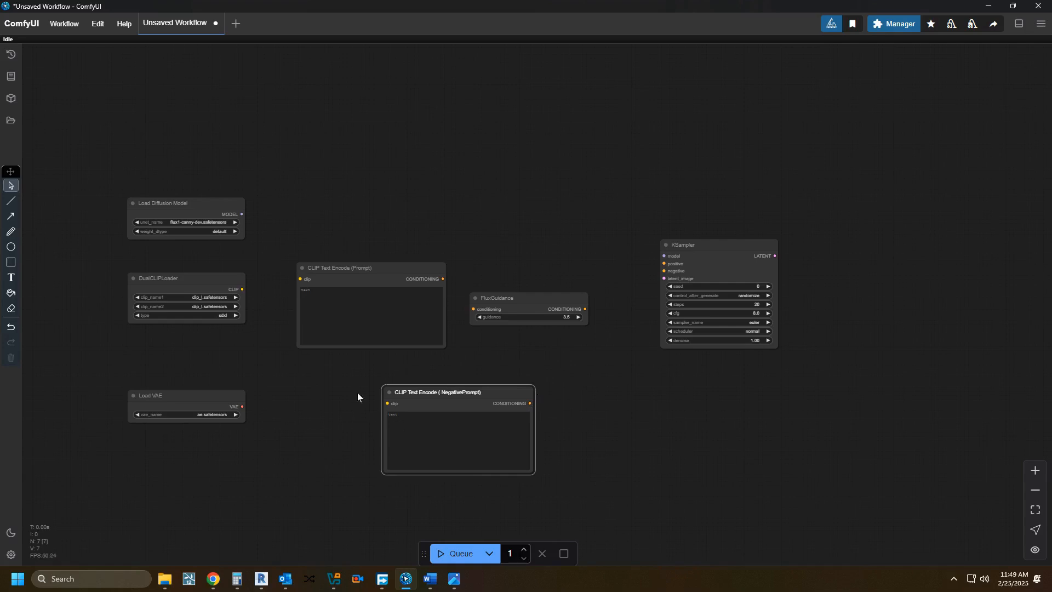
# Step: Move the negative prompt node directly beneath the CLIP Text Encode (Prompt) node
pyautogui.moveTo(431, 392); pyautogui.dragTo(351, 377)
pyautogui.click(495, 387)
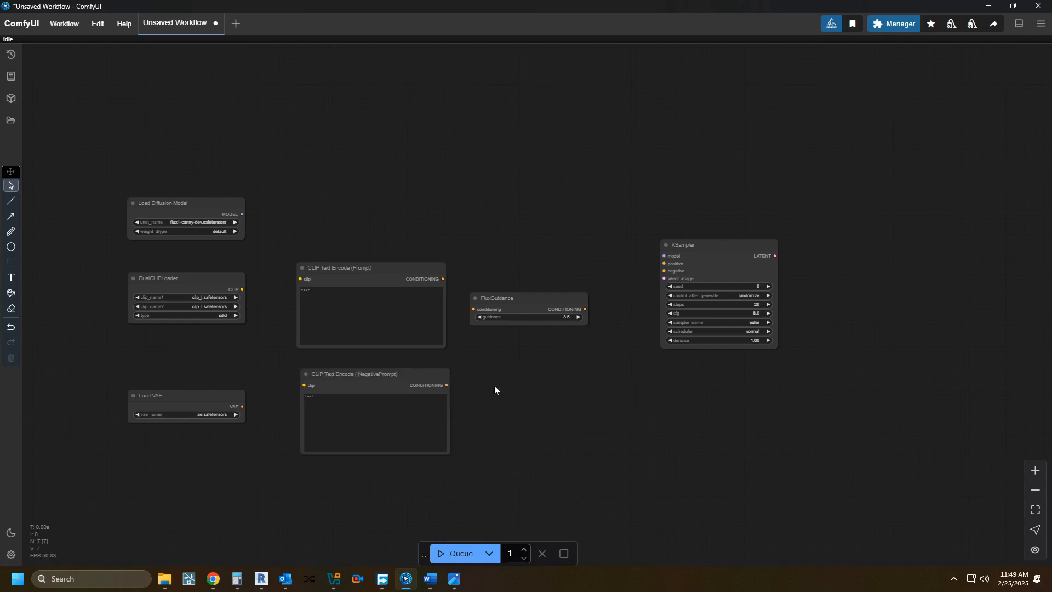
# Step: Add a VAE Decode node and place it just after the KSampler node
pyautogui.doubleClick(529, 398)
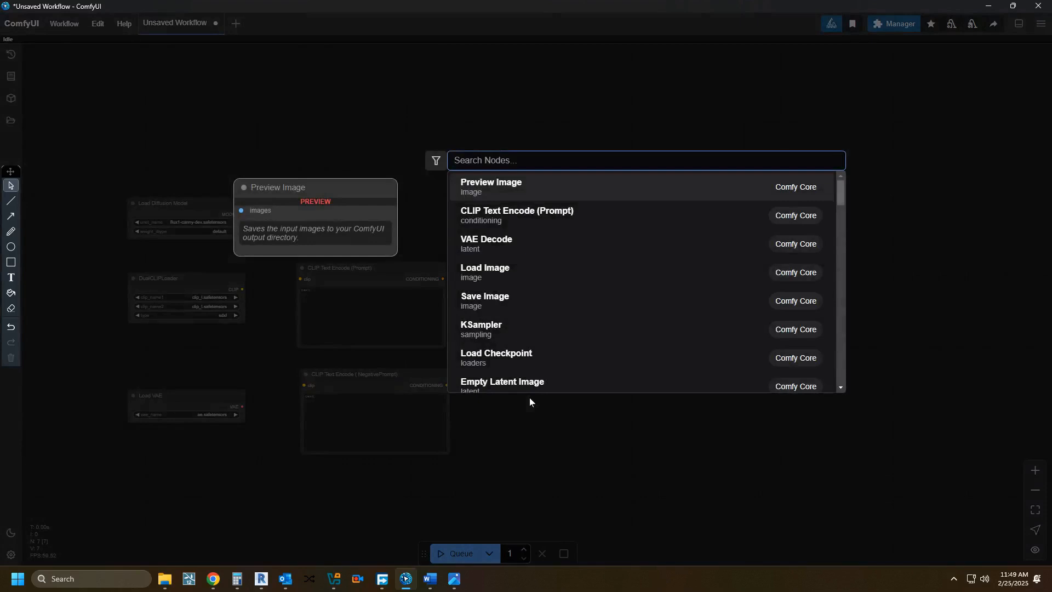
pyautogui.write('vae')
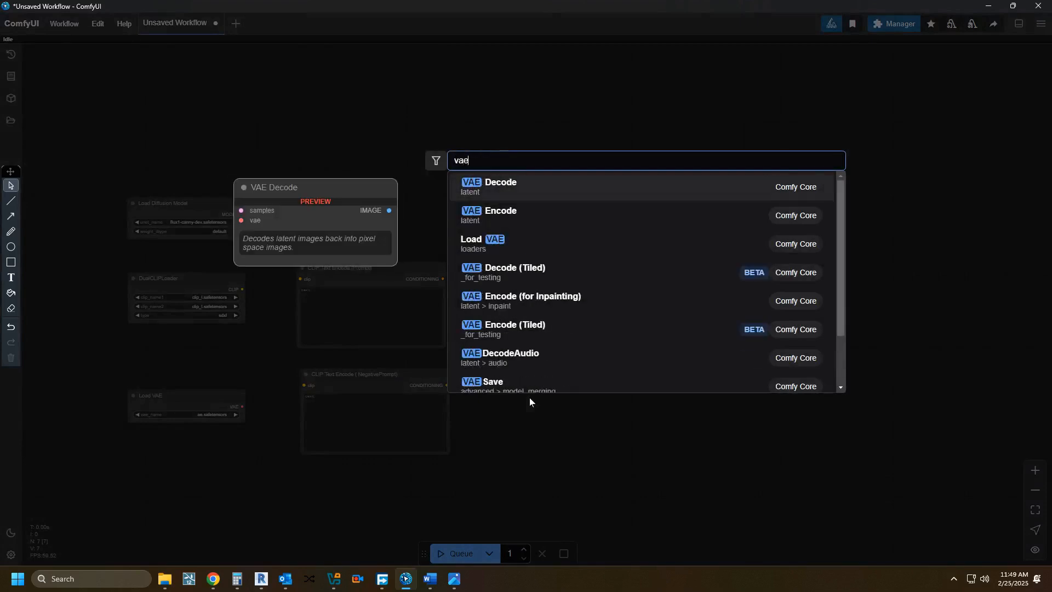
pyautogui.click(527, 188)
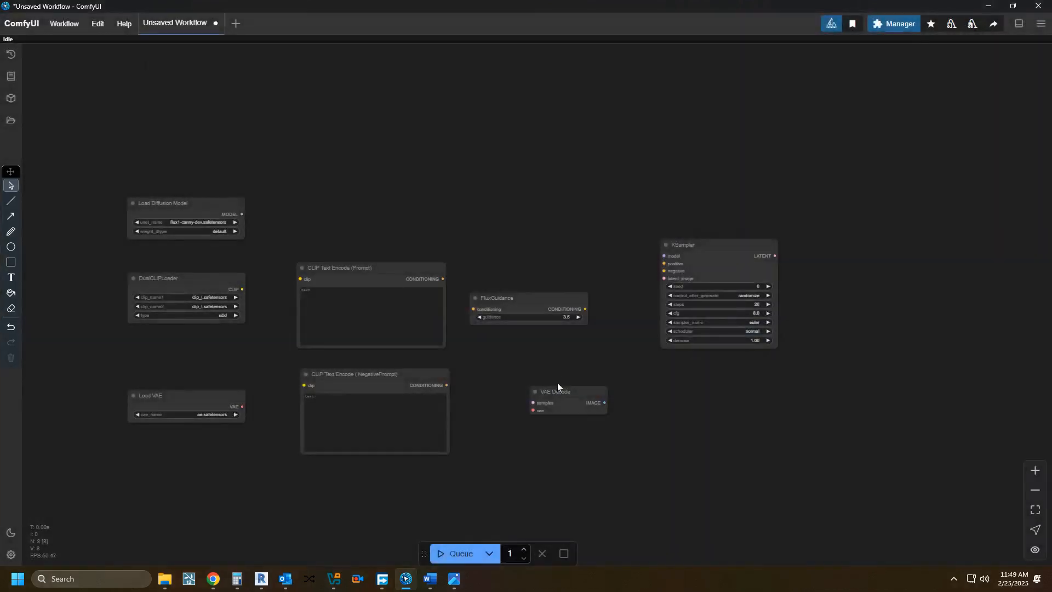
pyautogui.moveTo(562, 392); pyautogui.dragTo(822, 253)
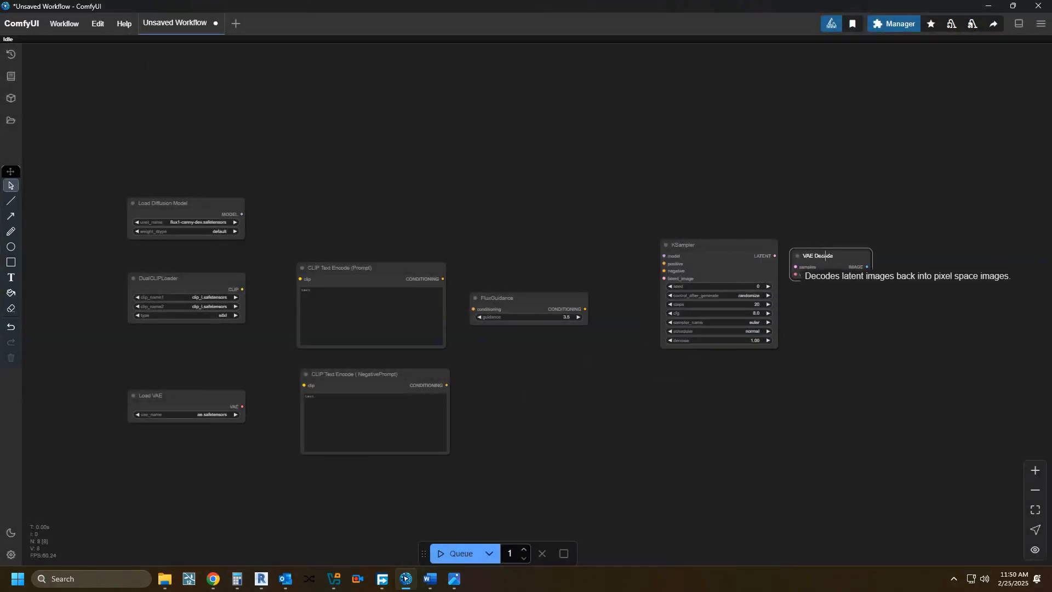
# Step: Add a Load Image node and place it below the negative prompt node
pyautogui.moveTo(522, 438); pyautogui.dragTo(454, 324)
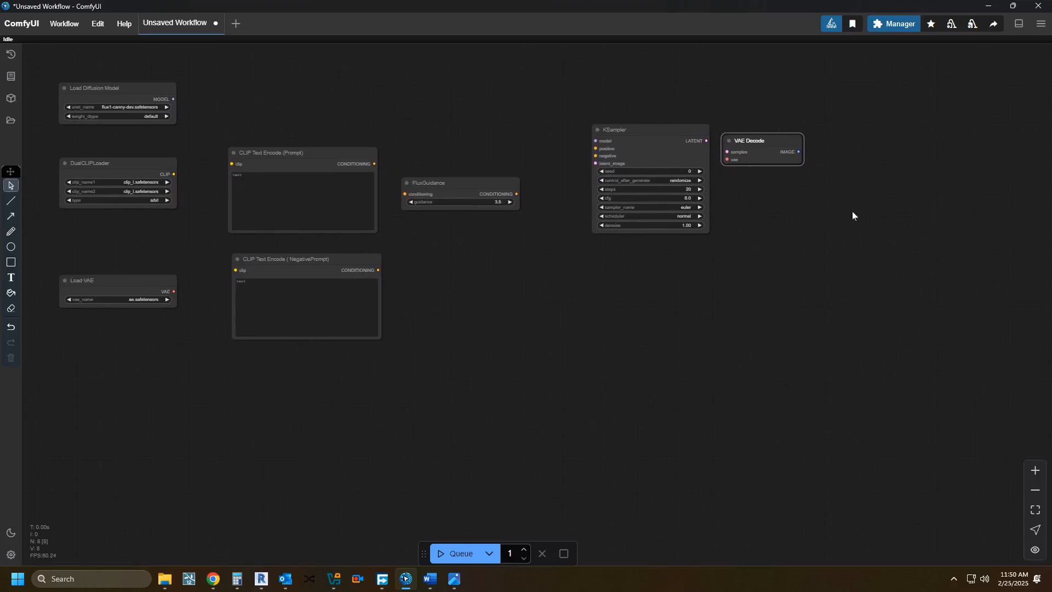
pyautogui.doubleClick(614, 378)
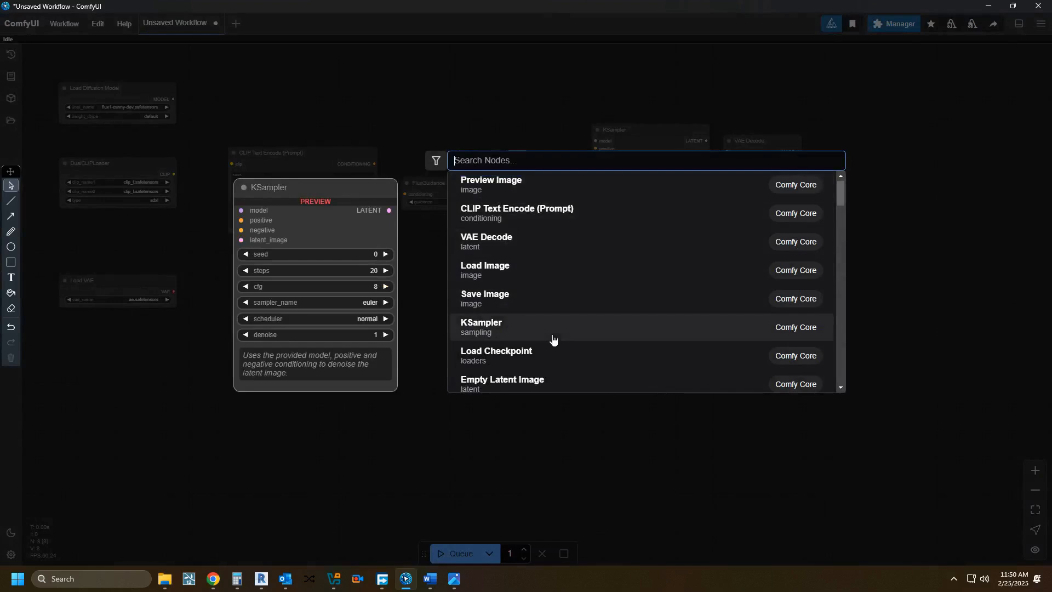
pyautogui.write('load')
pyautogui.click(523, 180)
pyautogui.moveTo(672, 368); pyautogui.dragTo(299, 368)
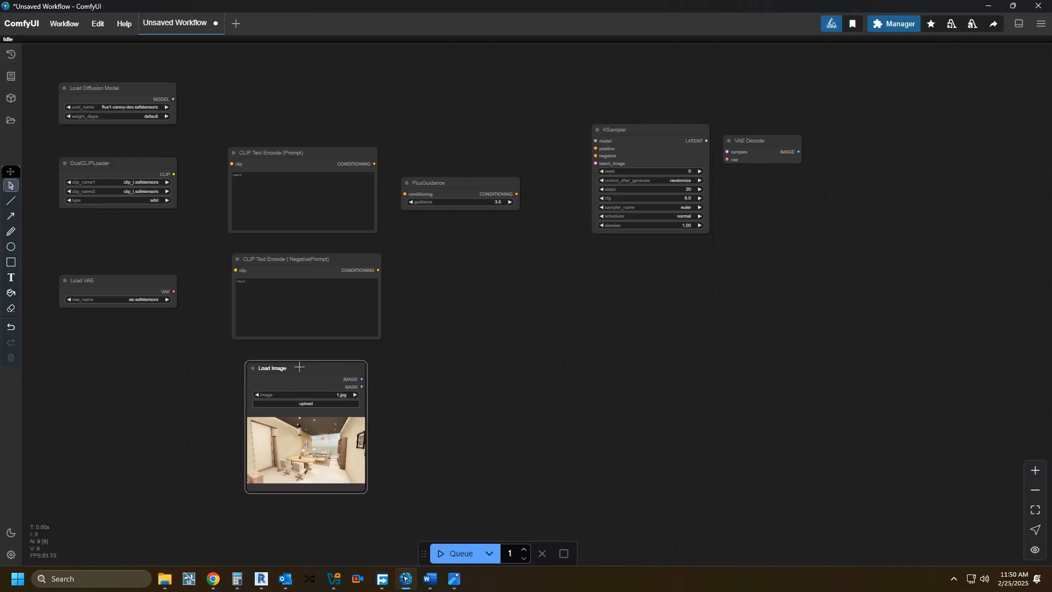
# Step: Add an InpaintModelConditioning node and place it below the FluxGuidance node, clear of the other nodes
pyautogui.doubleClick(549, 369)
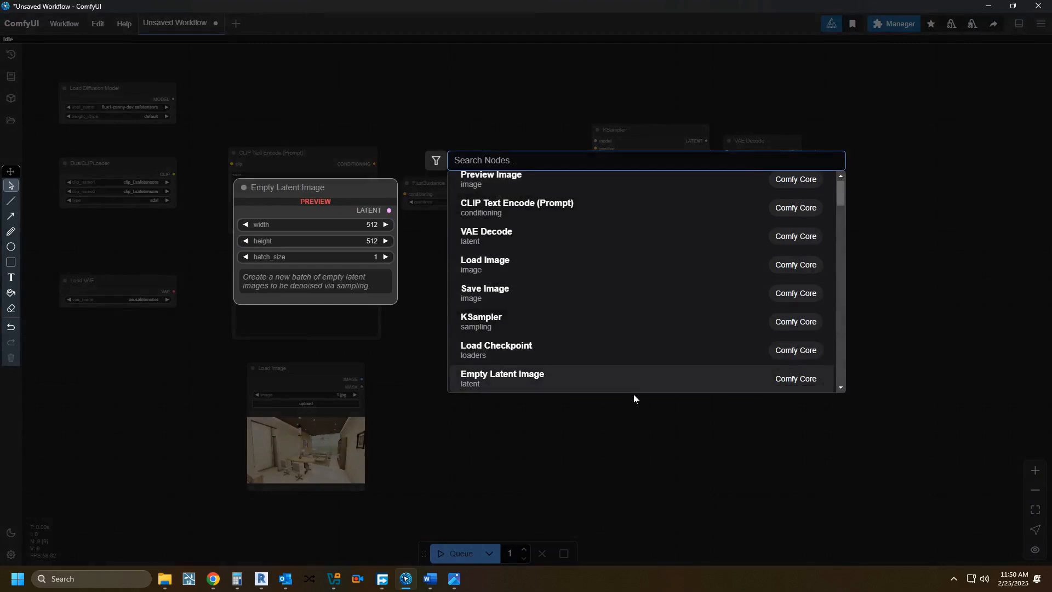
pyautogui.write('in')
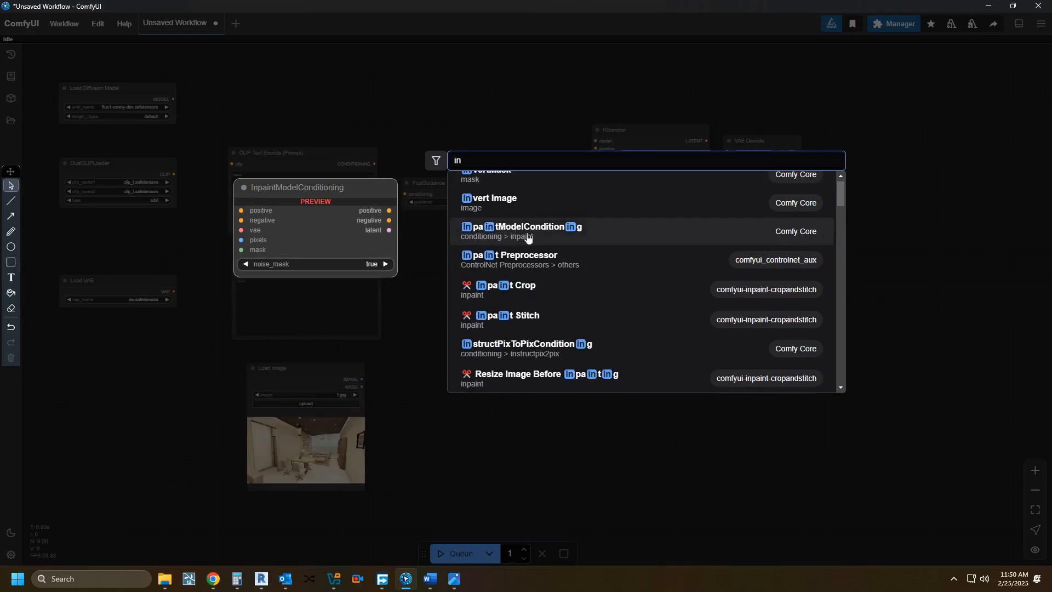
pyautogui.click(486, 235)
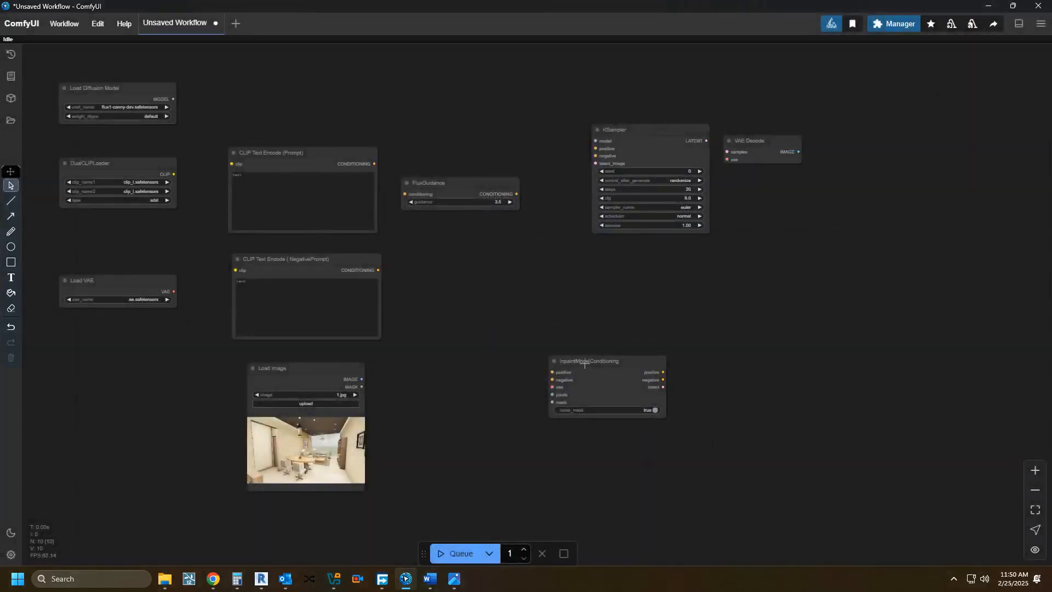
pyautogui.moveTo(591, 360); pyautogui.dragTo(520, 282)
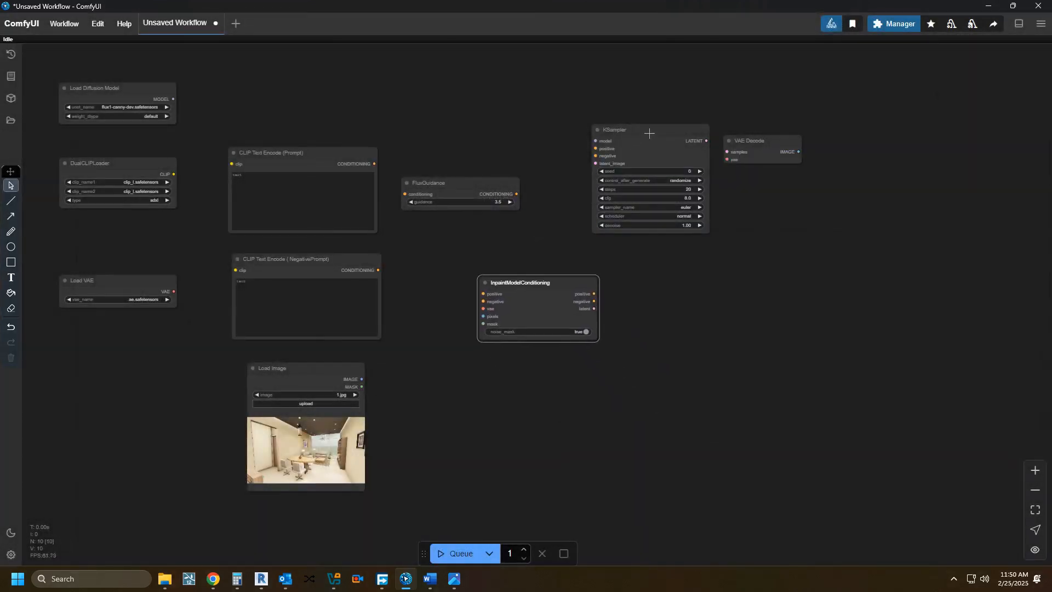
# Step: Shift VAE Decode and KSampler further along, and fit InpaintModelConditioning between FluxGuidance and KSampler with even gaps
pyautogui.moveTo(765, 137); pyautogui.dragTo(825, 151)
pyautogui.moveTo(688, 130); pyautogui.dragTo(749, 145)
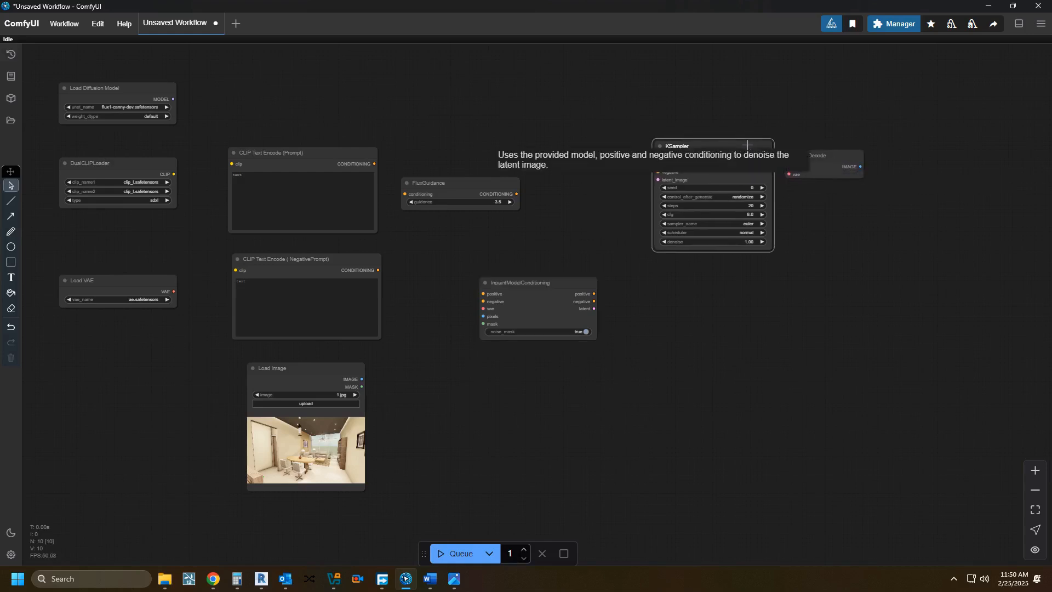
pyautogui.moveTo(545, 279); pyautogui.dragTo(597, 162)
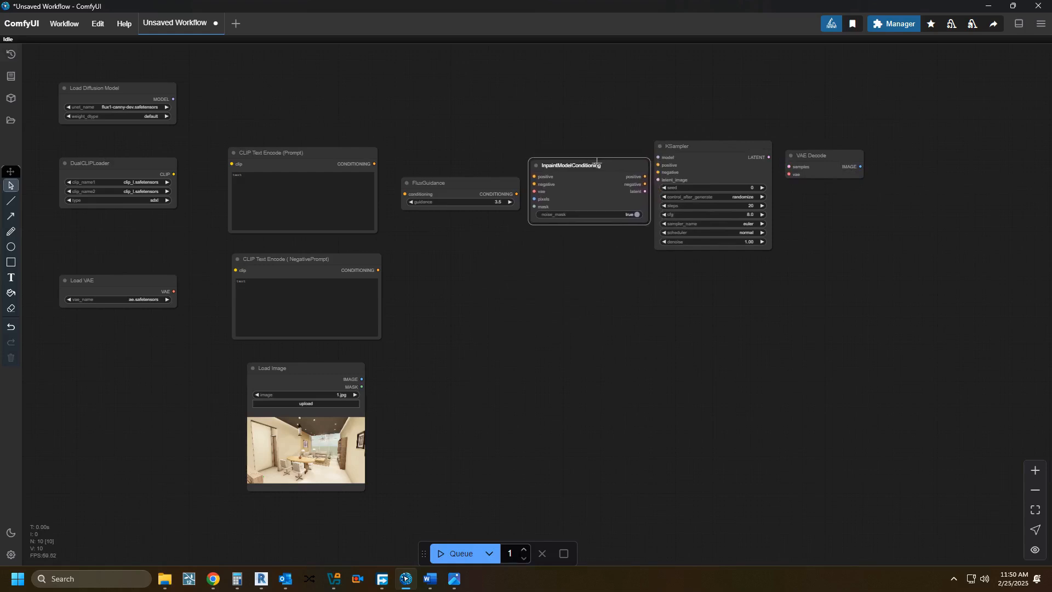
pyautogui.moveTo(459, 182); pyautogui.dragTo(445, 176)
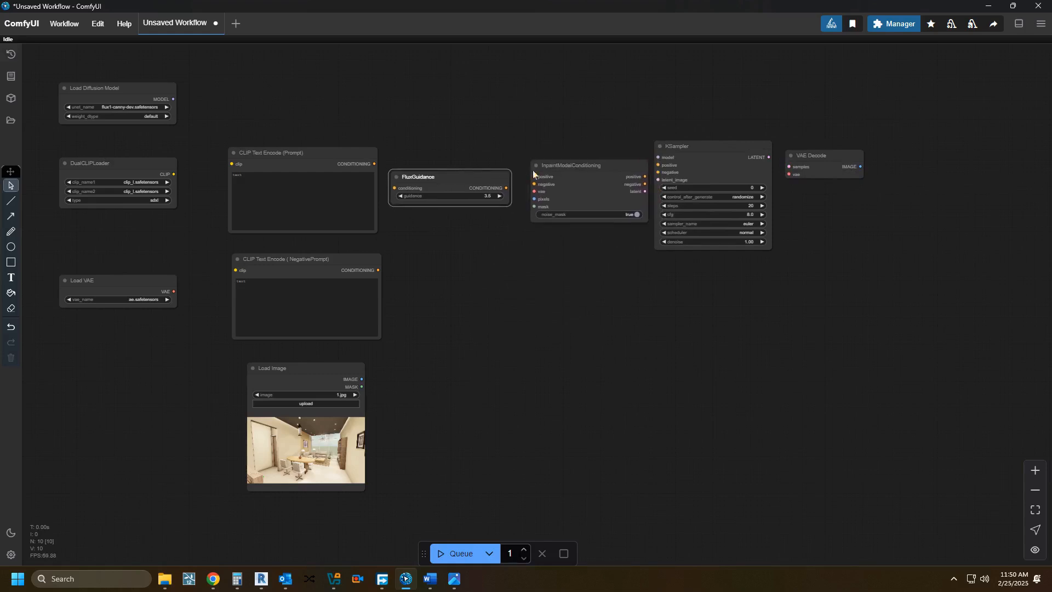
pyautogui.moveTo(549, 168); pyautogui.dragTo(537, 166)
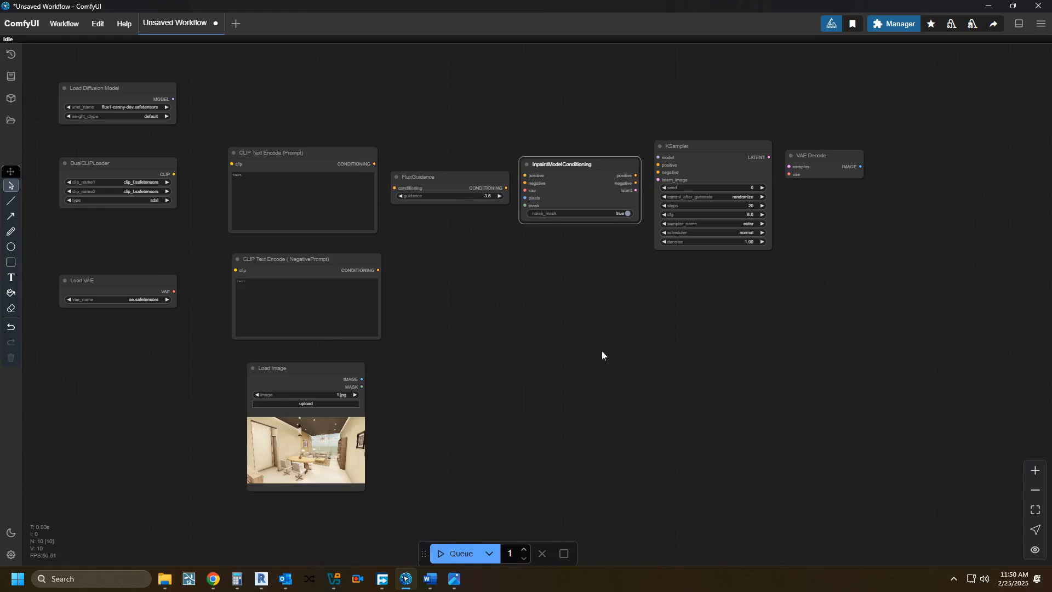
# Step: Add a Save Image node and place it after the VAE Decode node
pyautogui.doubleClick(605, 383)
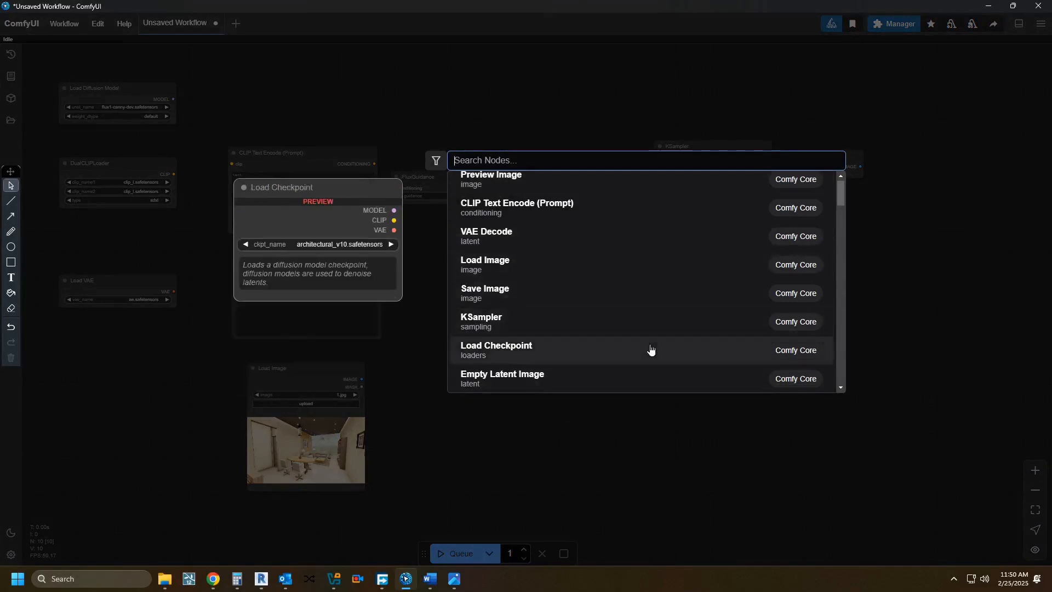
pyautogui.write('sav')
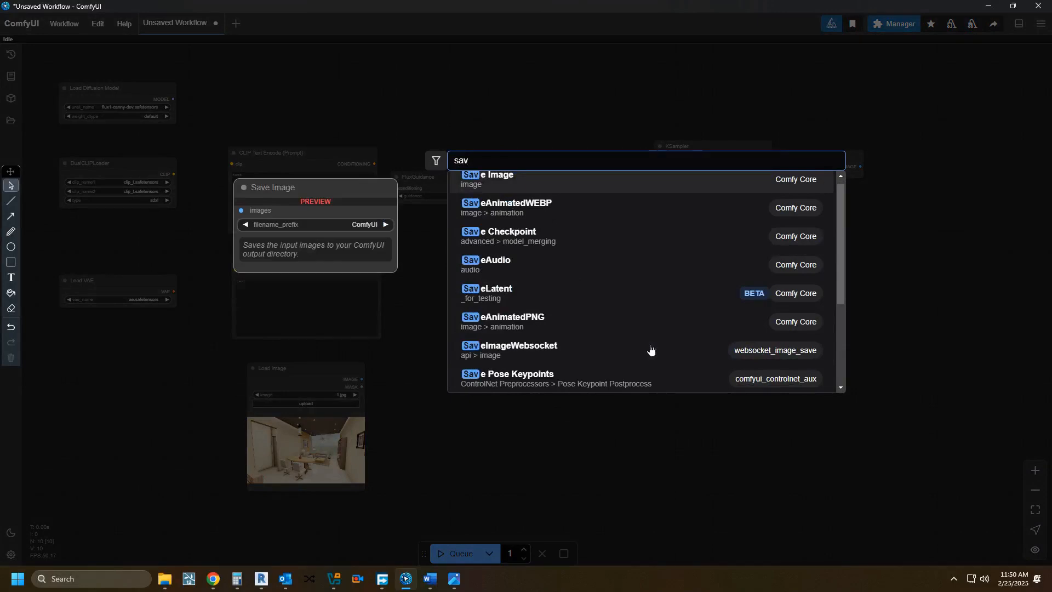
pyautogui.click(554, 181)
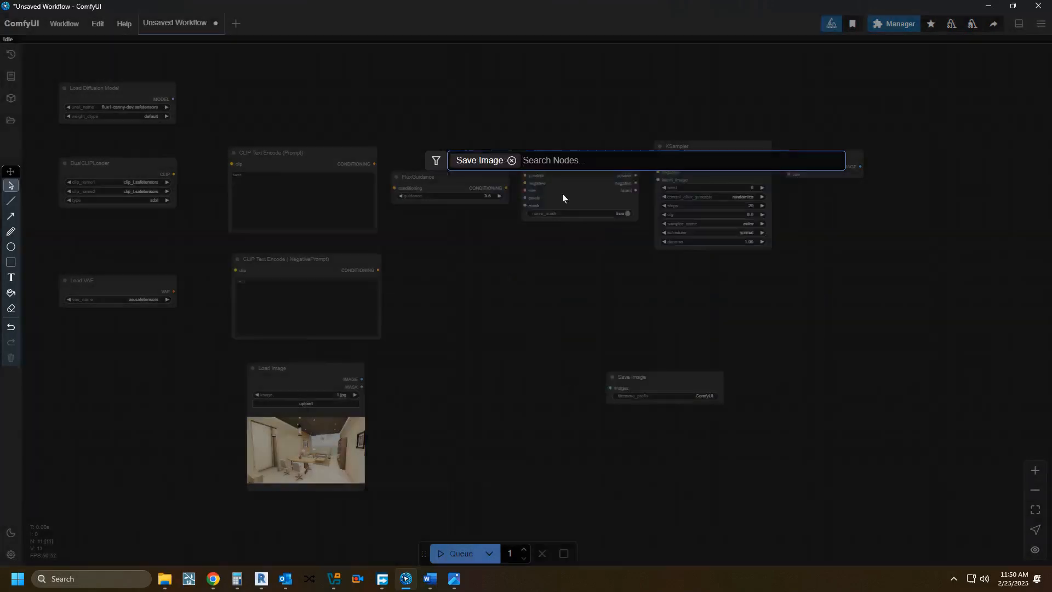
pyautogui.moveTo(672, 374); pyautogui.dragTo(945, 160)
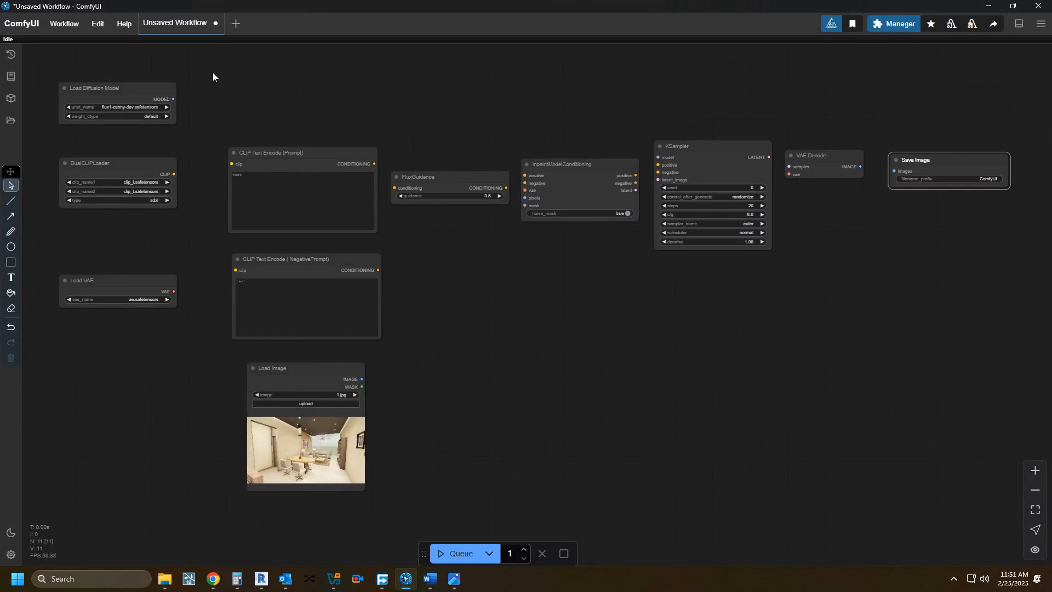
# Step: Link the Load Diffusion Model output to the KSampler's model input, and add a Differential Diffusion node above FluxGuidance
pyautogui.moveTo(173, 99); pyautogui.dragTo(658, 157)
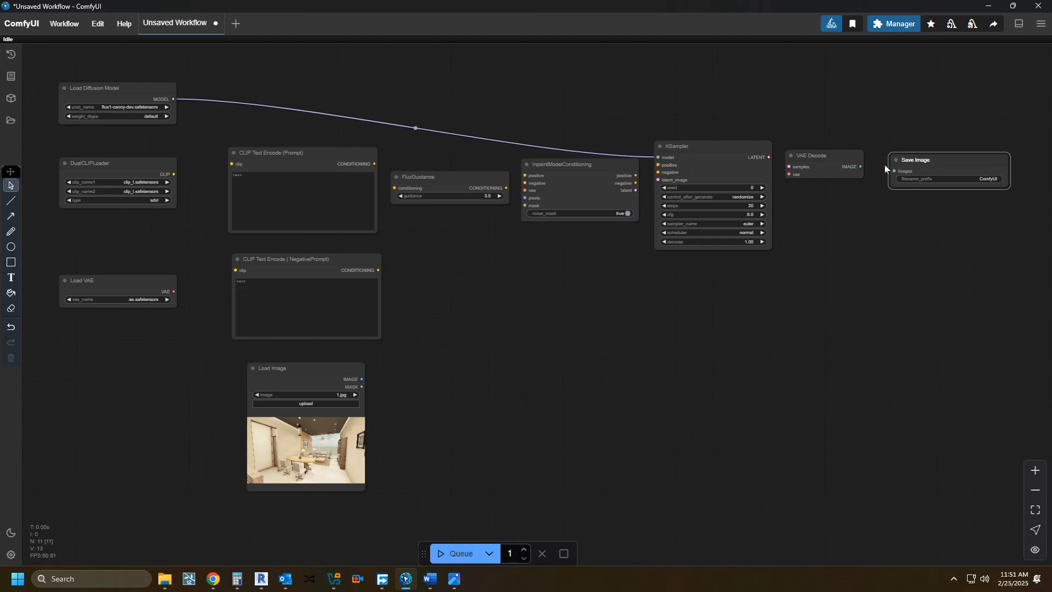
pyautogui.doubleClick(468, 109)
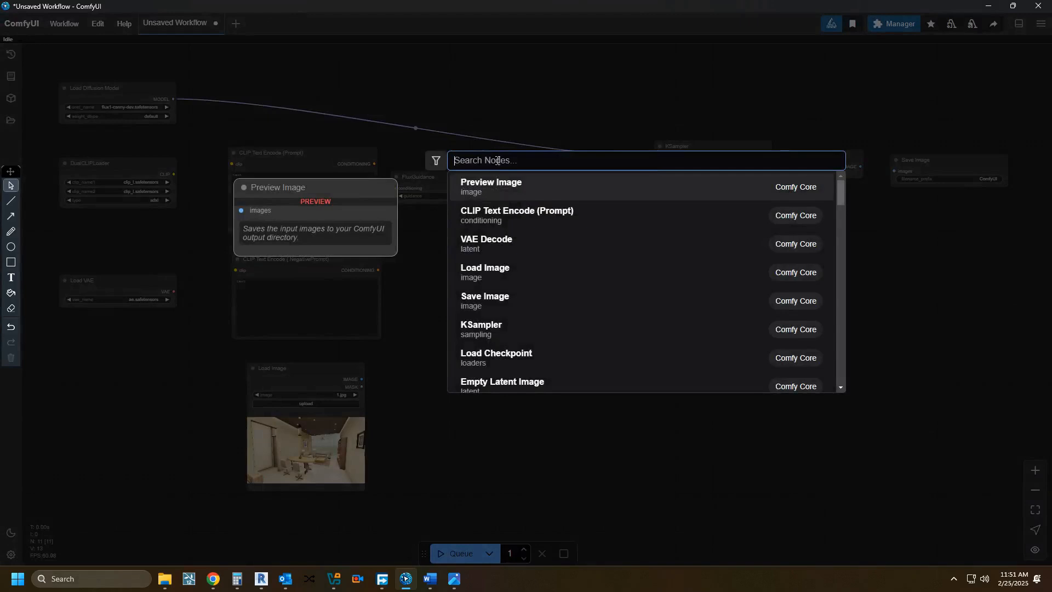
pyautogui.write('di')
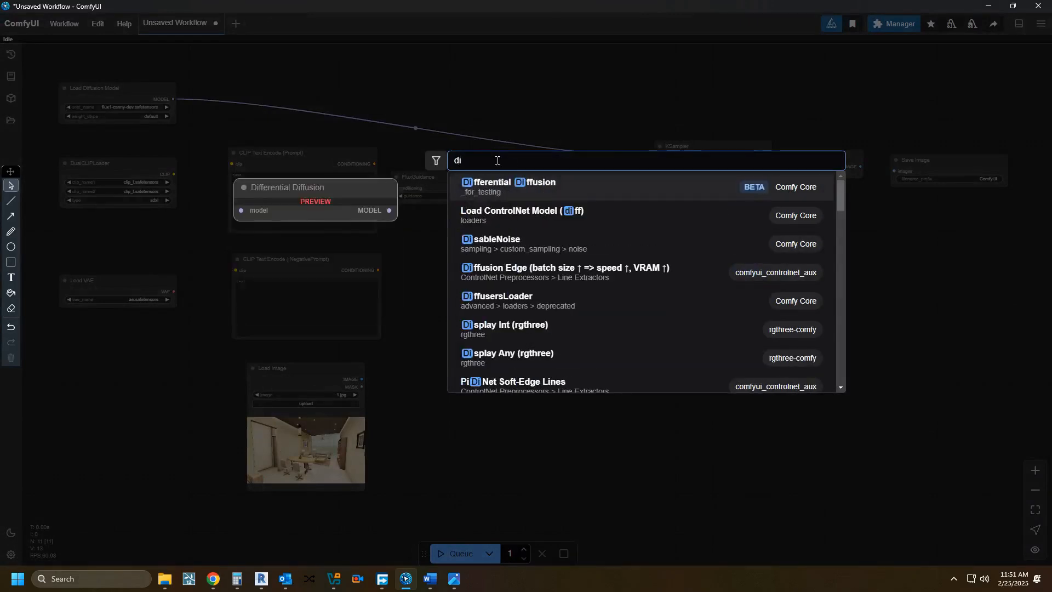
pyautogui.write('f')
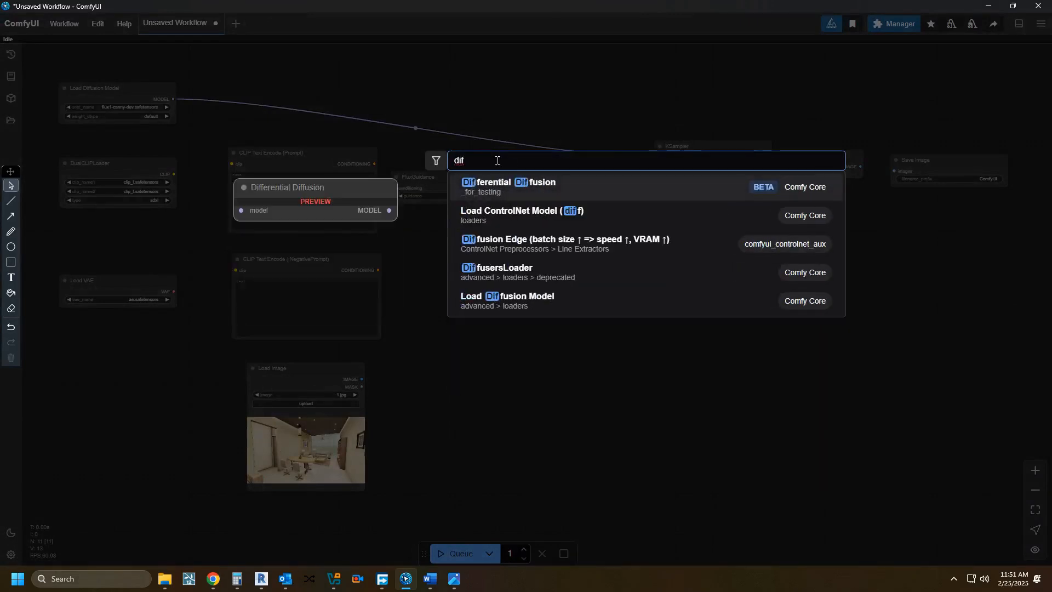
pyautogui.click(505, 185)
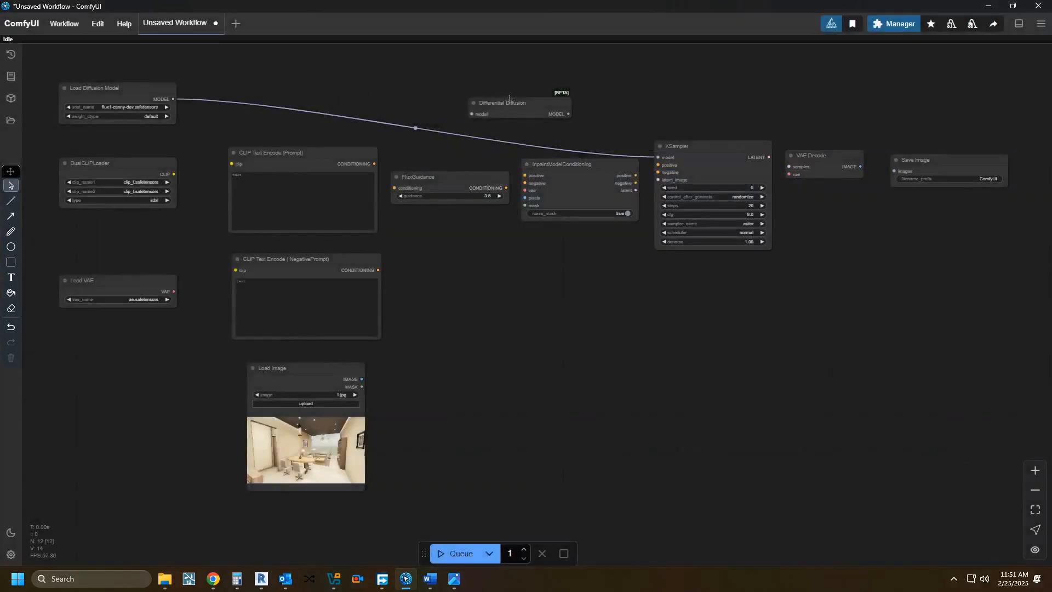
pyautogui.moveTo(509, 98); pyautogui.dragTo(441, 101)
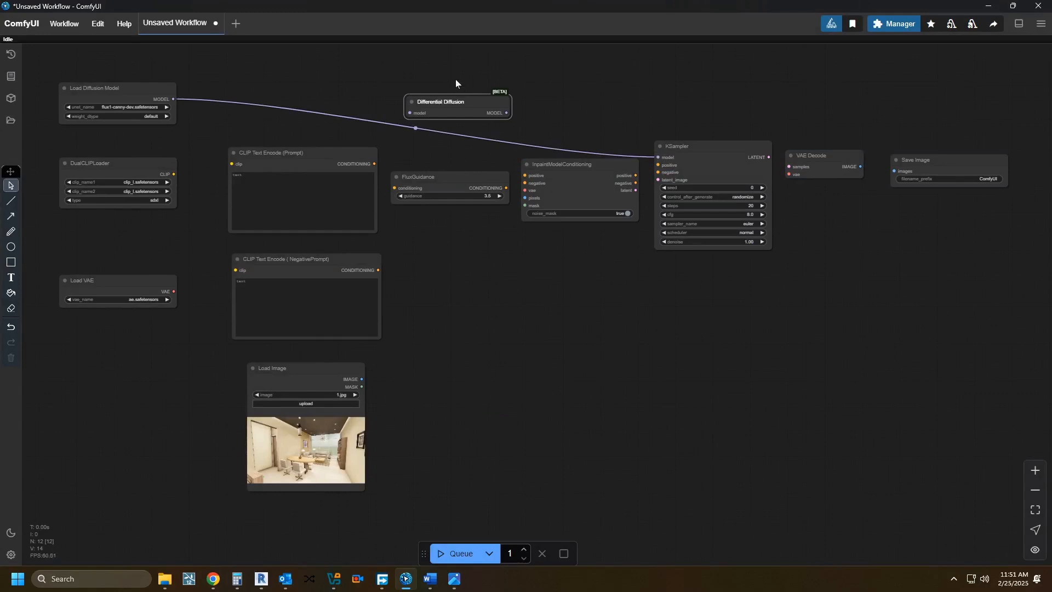
# Step: Route Load Diffusion Model through Differential Diffusion into the KSampler, and connect Load VAE to both VAE Decode and InpaintModelConditioning
pyautogui.moveTo(173, 98); pyautogui.dragTo(412, 113)
pyautogui.moveTo(506, 112); pyautogui.dragTo(659, 157)
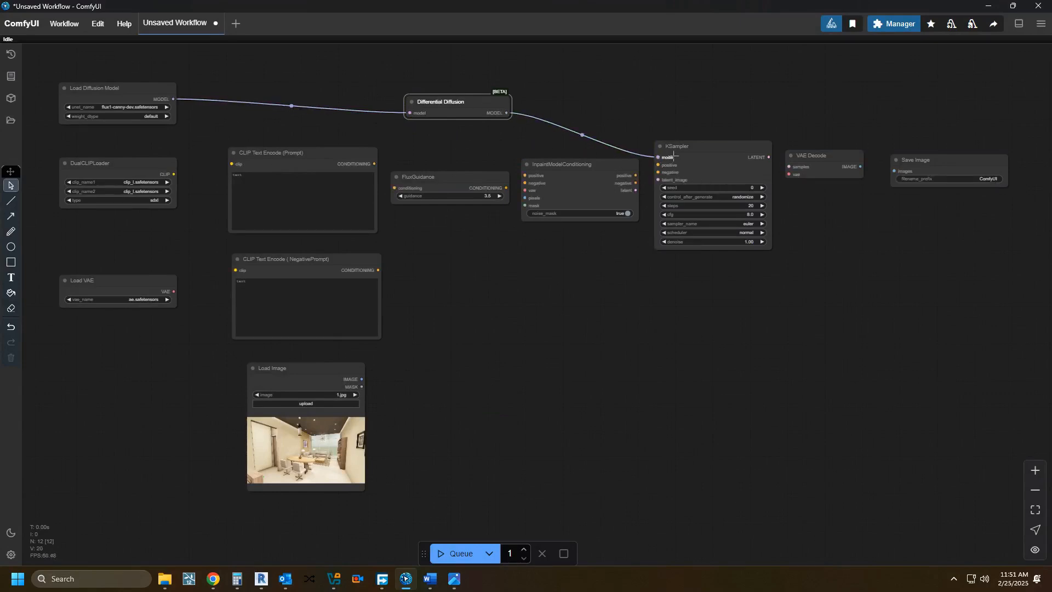
pyautogui.moveTo(173, 292); pyautogui.dragTo(789, 175)
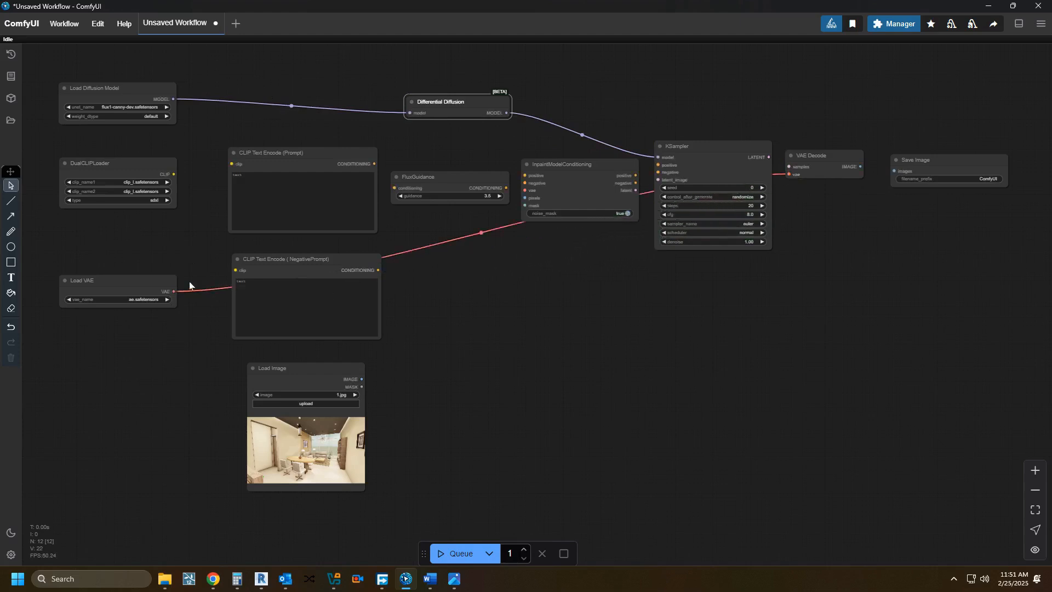
pyautogui.moveTo(174, 292); pyautogui.dragTo(525, 190)
# Step: Wire DualCLIPLoader to both prompt nodes, and feed InpaintModelConditioning's positive input through FluxGuidance and its negative input directly from the negative prompt
pyautogui.moveTo(174, 174); pyautogui.dragTo(231, 164)
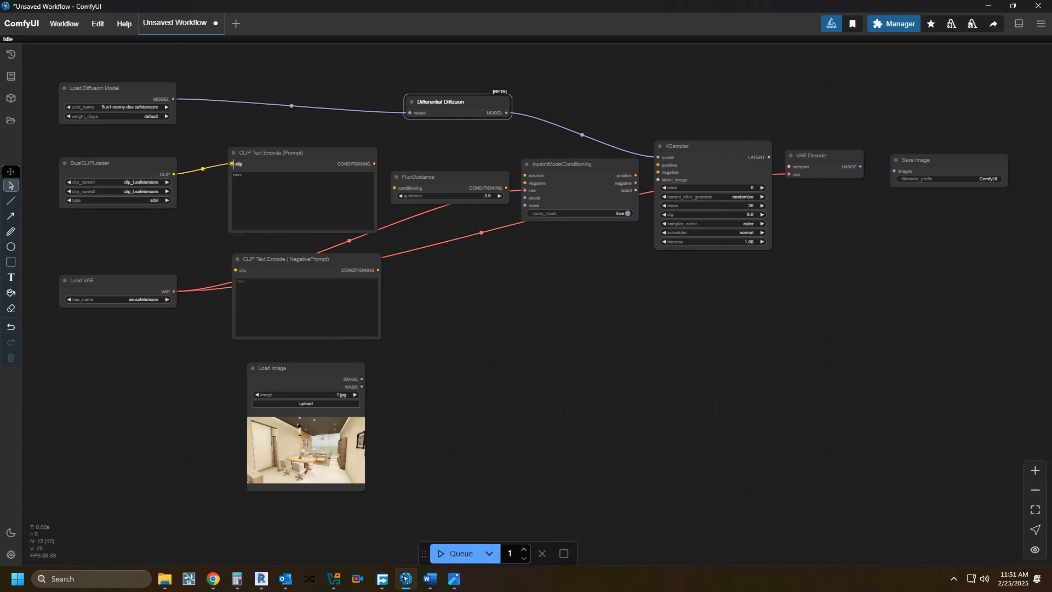
pyautogui.moveTo(375, 164); pyautogui.dragTo(394, 188)
pyautogui.moveTo(506, 188); pyautogui.dragTo(525, 175)
pyautogui.moveTo(172, 174); pyautogui.dragTo(236, 270)
pyautogui.moveTo(381, 269); pyautogui.dragTo(524, 184)
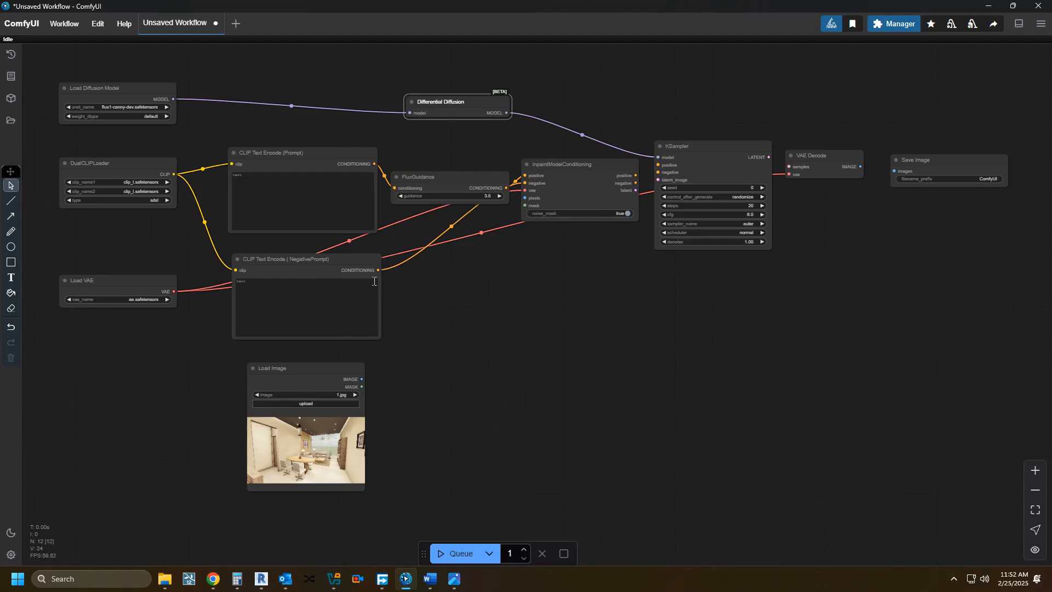
# Step: Nudge both prompt nodes closer to the loaders, and connect Load Image's IMAGE and MASK outputs to InpaintModelConditioning's pixels and mask inputs
pyautogui.moveTo(296, 154); pyautogui.dragTo(280, 144)
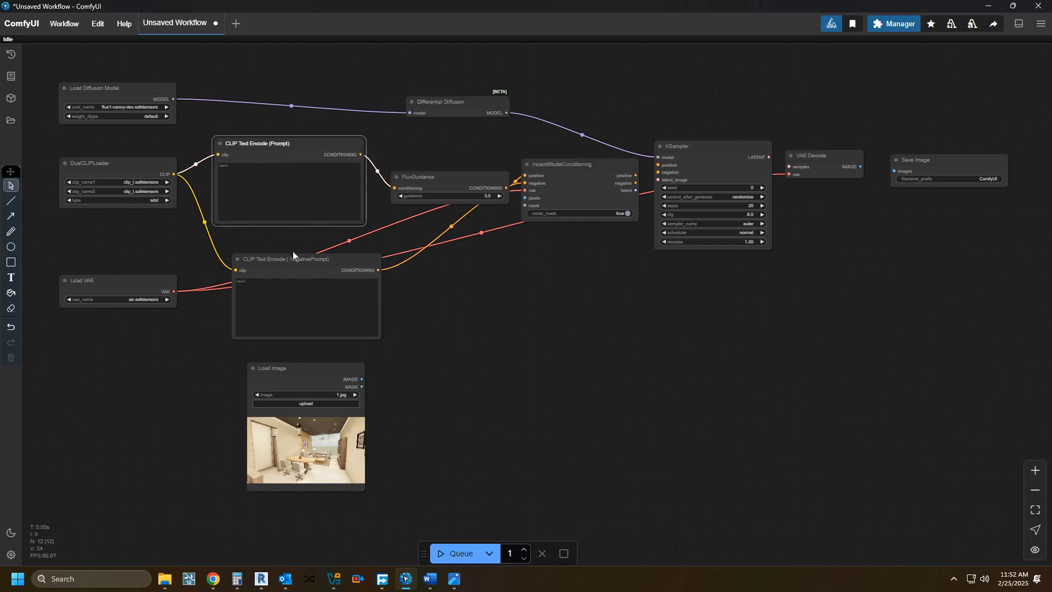
pyautogui.moveTo(291, 259); pyautogui.dragTo(270, 250)
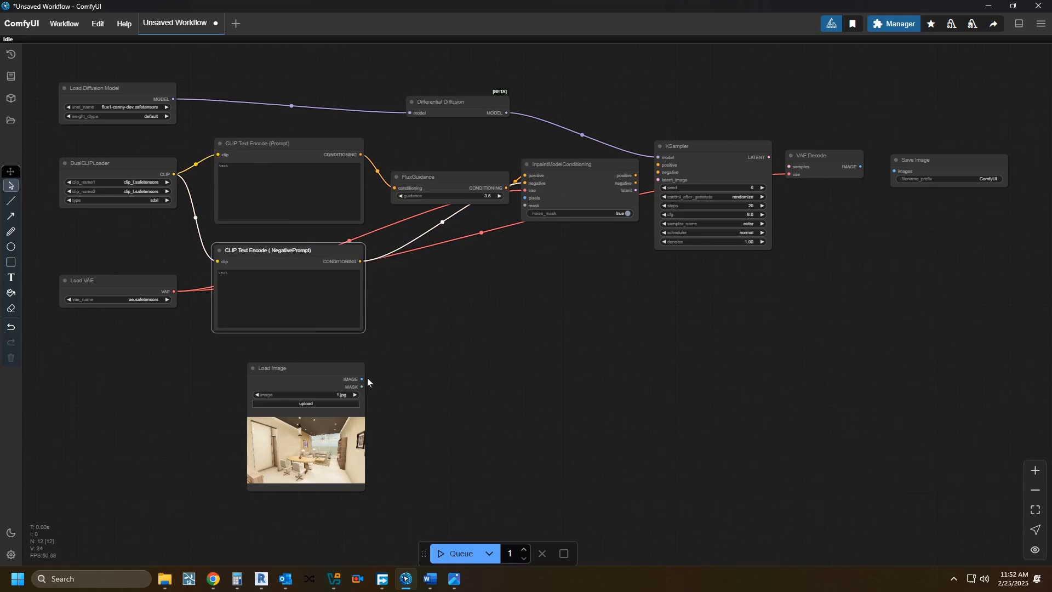
pyautogui.moveTo(361, 378); pyautogui.dragTo(525, 197)
pyautogui.moveTo(362, 387); pyautogui.dragTo(528, 205)
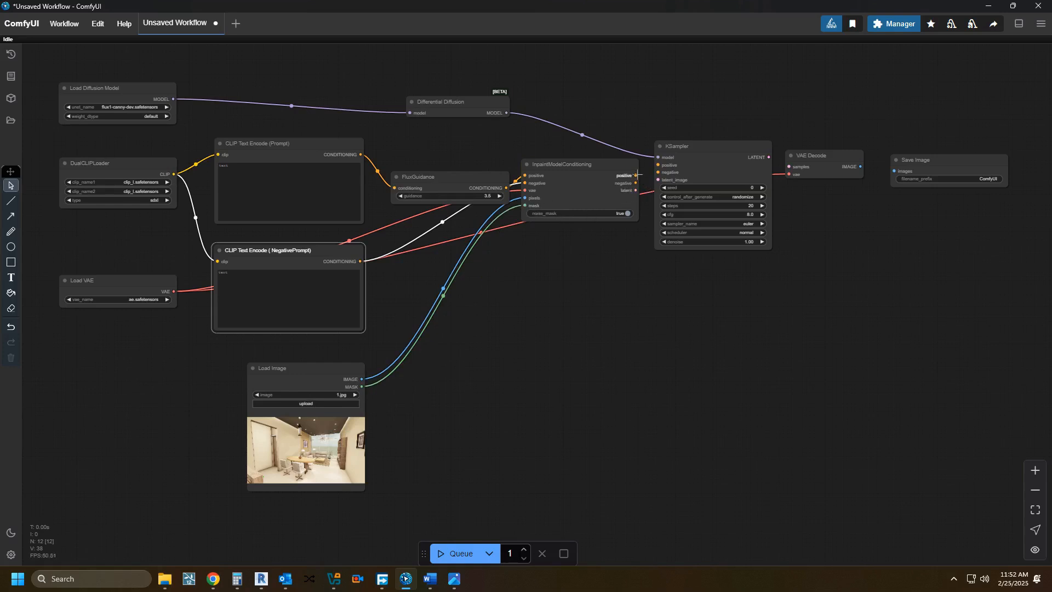
# Step: Connect InpaintModelConditioning's positive, negative and latent outputs to the KSampler, and chain the KSampler through VAE Decode to Save Image
pyautogui.moveTo(634, 175); pyautogui.dragTo(657, 179)
pyautogui.moveTo(769, 157); pyautogui.dragTo(790, 167)
pyautogui.moveTo(861, 166); pyautogui.dragTo(894, 171)
# Step: Set the Load Diffusion Model node's unet_name to flux1-fill-dev.safetensors
pyautogui.click(118, 107)
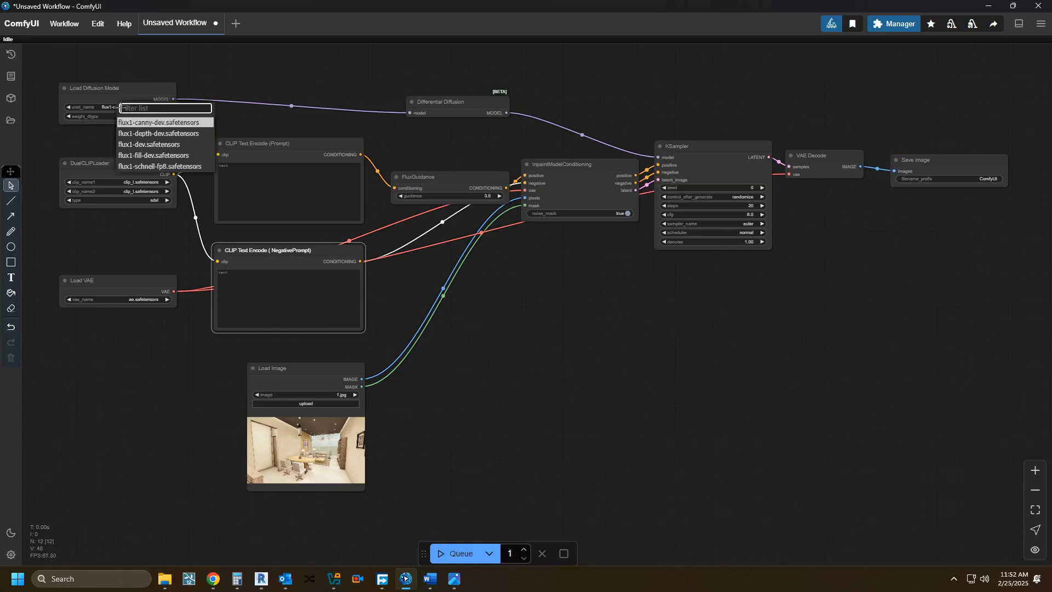
pyautogui.click(122, 155)
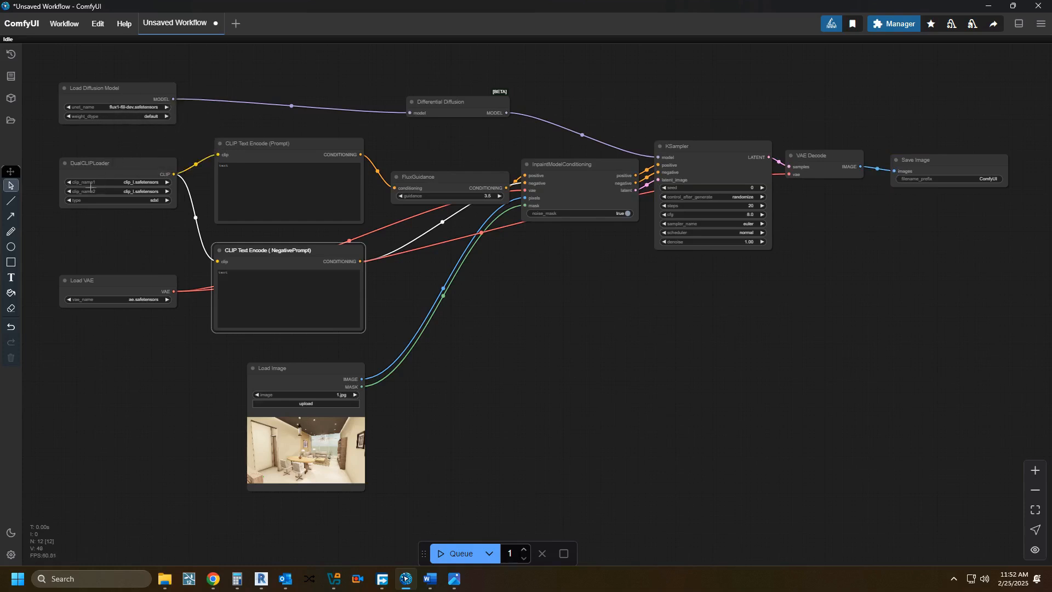
# Step: Set DualCLIPLoader's clip_name2 to t5xxl_fp16.safetensors and FluxGuidance's guidance to 30
pyautogui.click(147, 192)
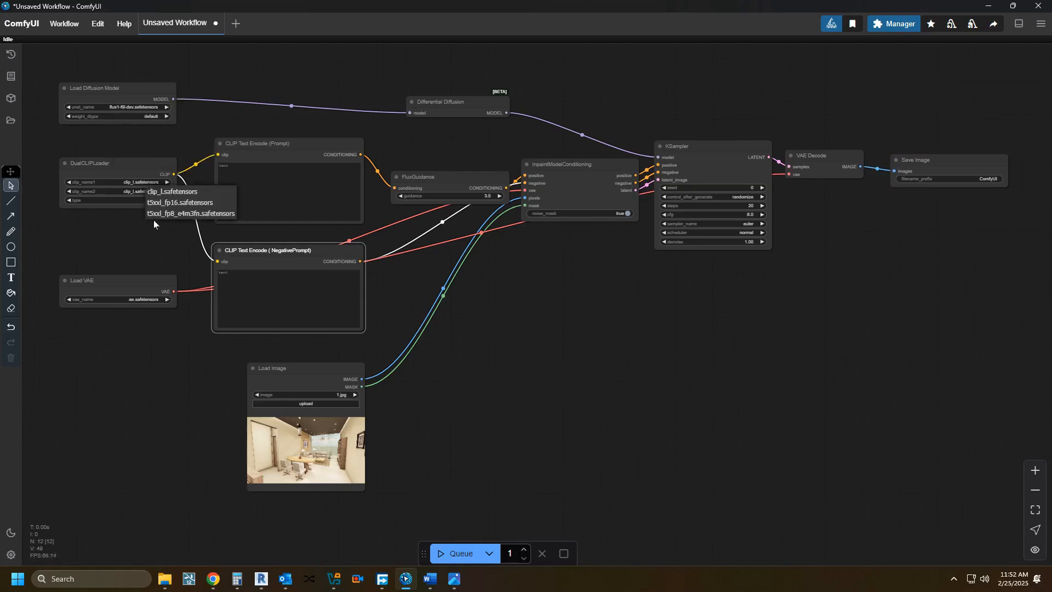
pyautogui.click(162, 202)
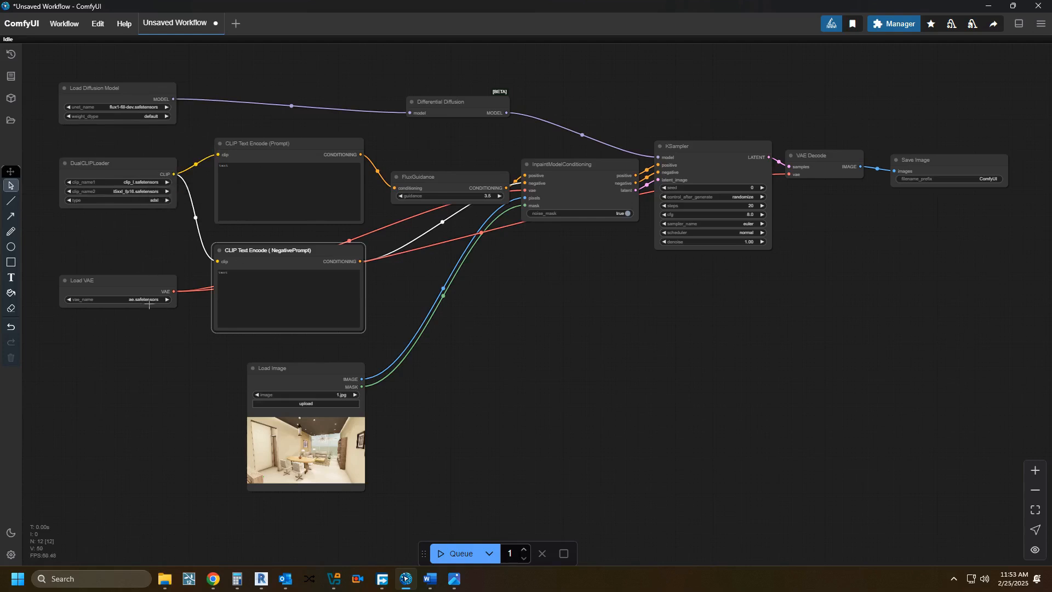
pyautogui.click(474, 196)
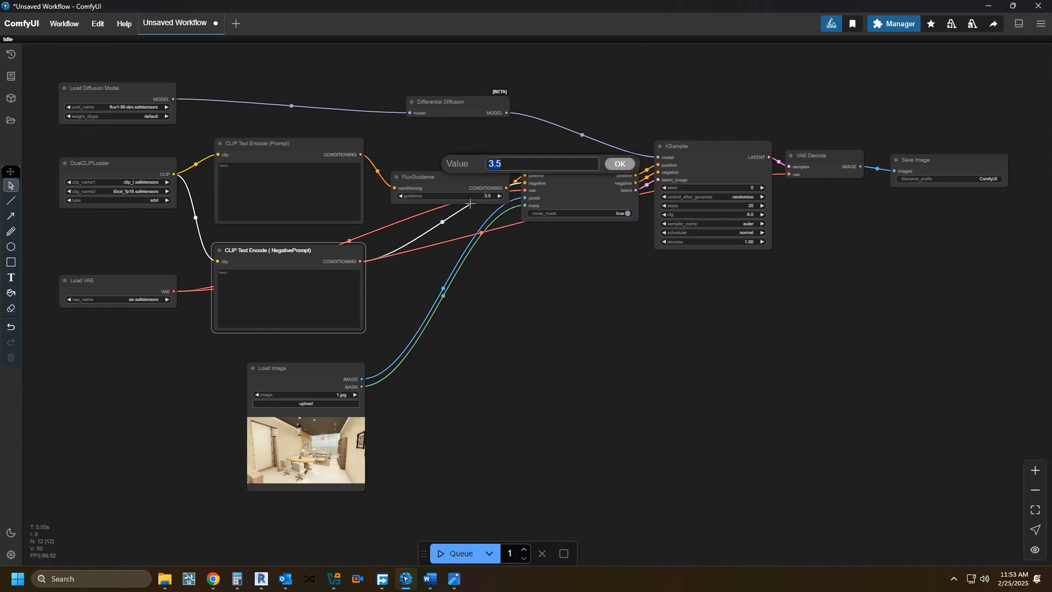
pyautogui.write('30')
pyautogui.click(618, 163)
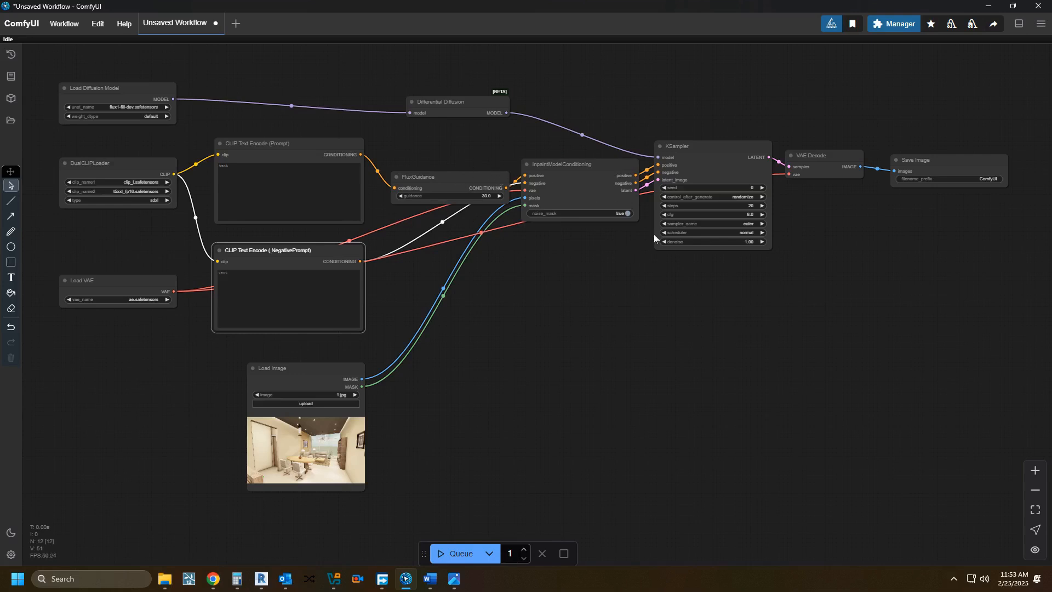
# Step: Turn off noise_mask in InpaintModelConditioning, and set the KSampler's steps to 30 and cfg to 1
pyautogui.click(625, 213)
pyautogui.click(751, 206)
pyautogui.write('30')
pyautogui.click(896, 173)
pyautogui.click(754, 215)
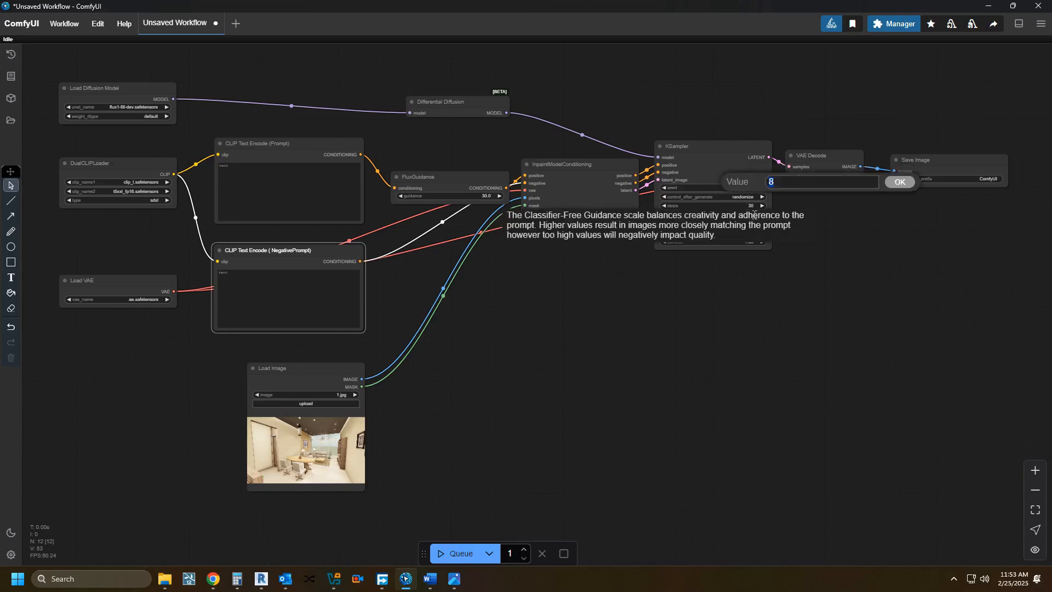
pyautogui.write('1')
pyautogui.click(890, 183)
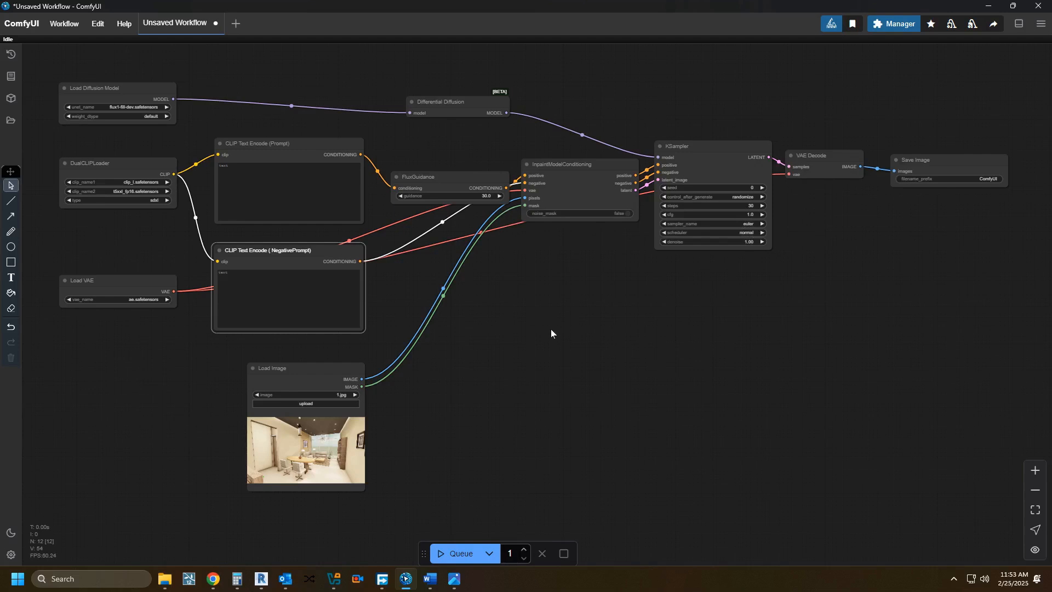
# Step: Load ComfyUI_00220_.png from Documents > ComfyUI > output into the Load Image node, and enlarge and reposition the node beneath the negative prompt
pyautogui.moveTo(516, 328); pyautogui.dragTo(501, 328)
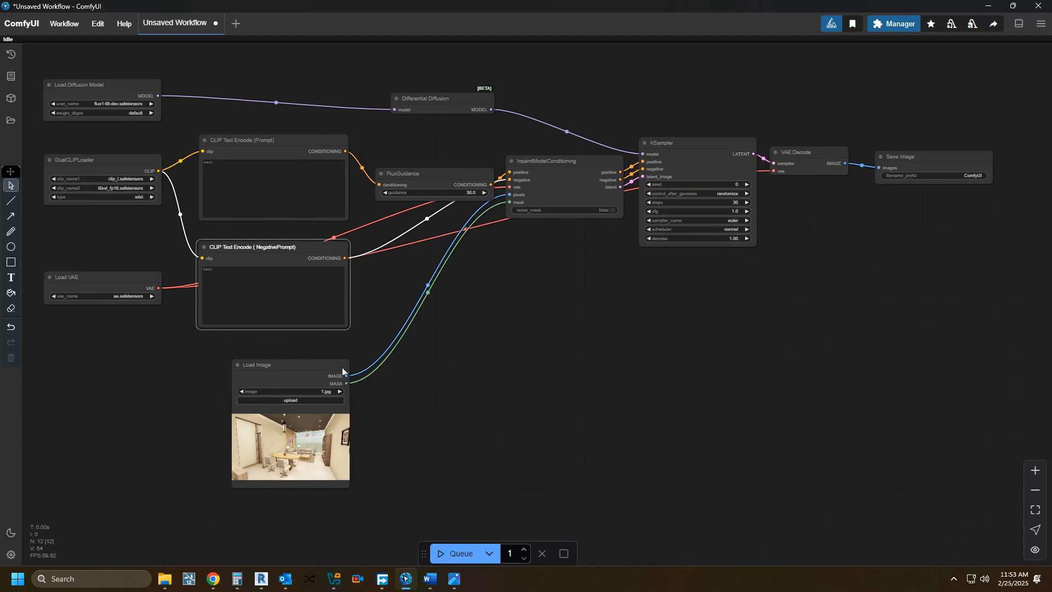
pyautogui.click(292, 401)
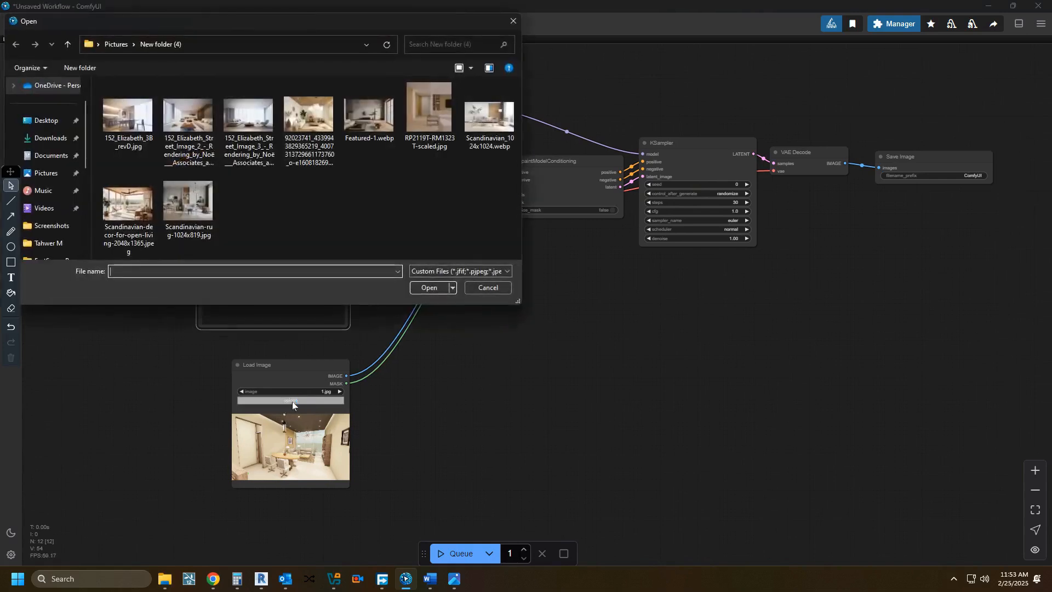
pyautogui.click(116, 44)
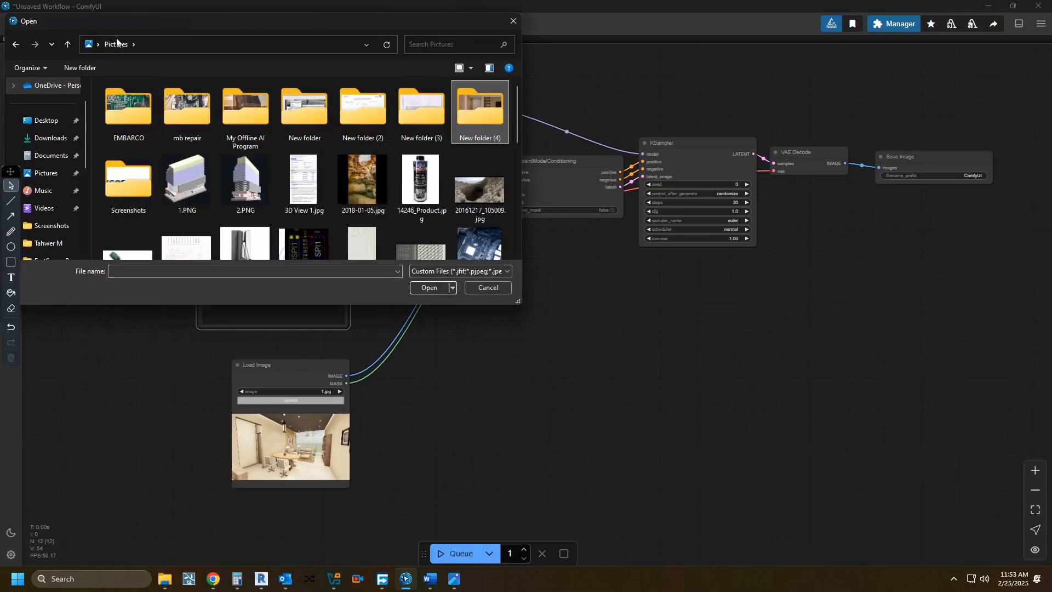
pyautogui.click(46, 158)
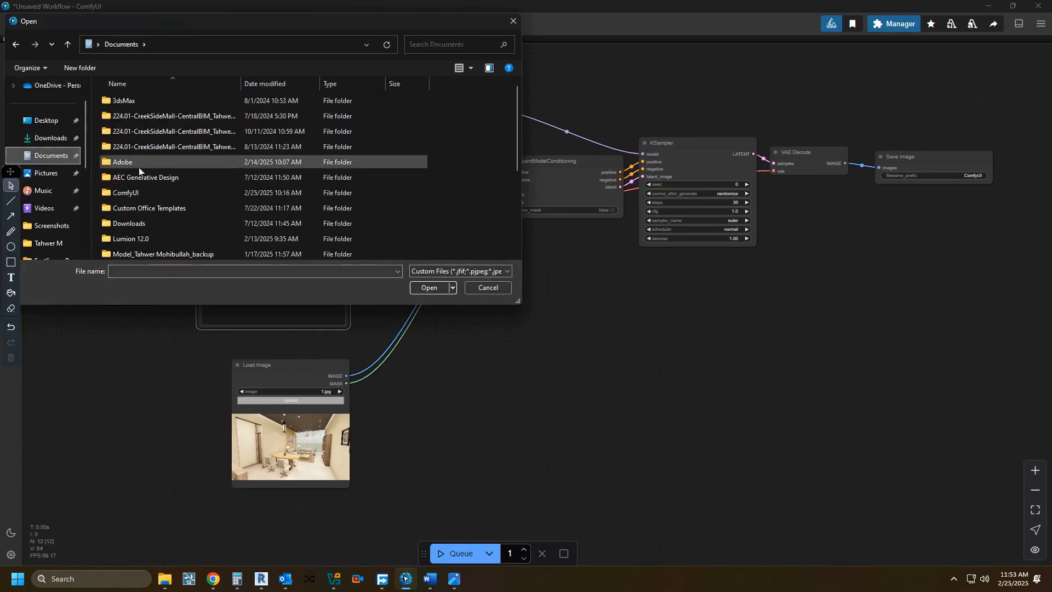
pyautogui.doubleClick(135, 189)
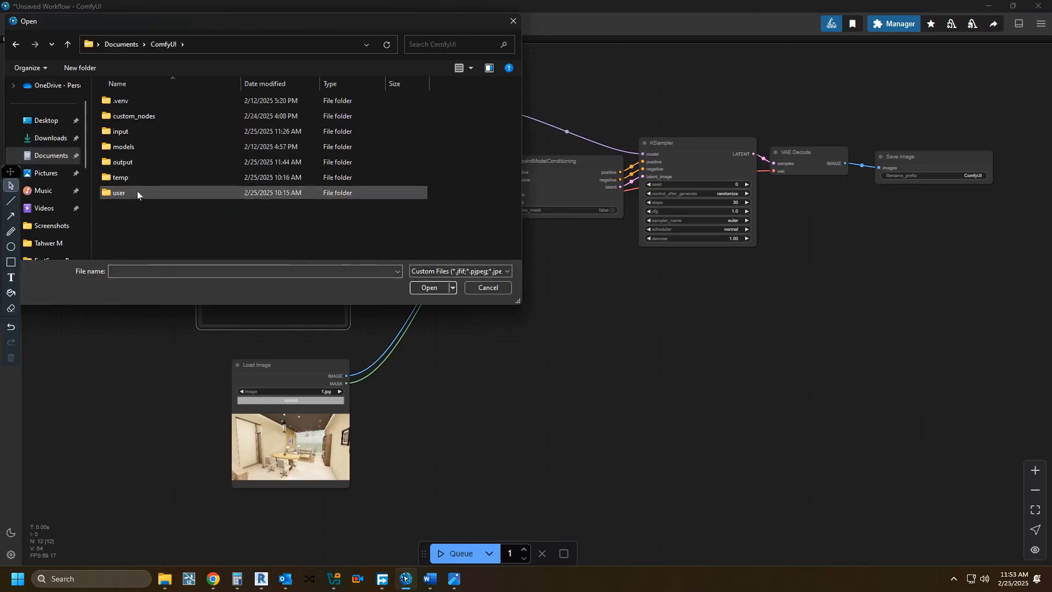
pyautogui.doubleClick(137, 162)
pyautogui.scroll(-10, 333, 224)
pyautogui.scroll(-15, 333, 223)
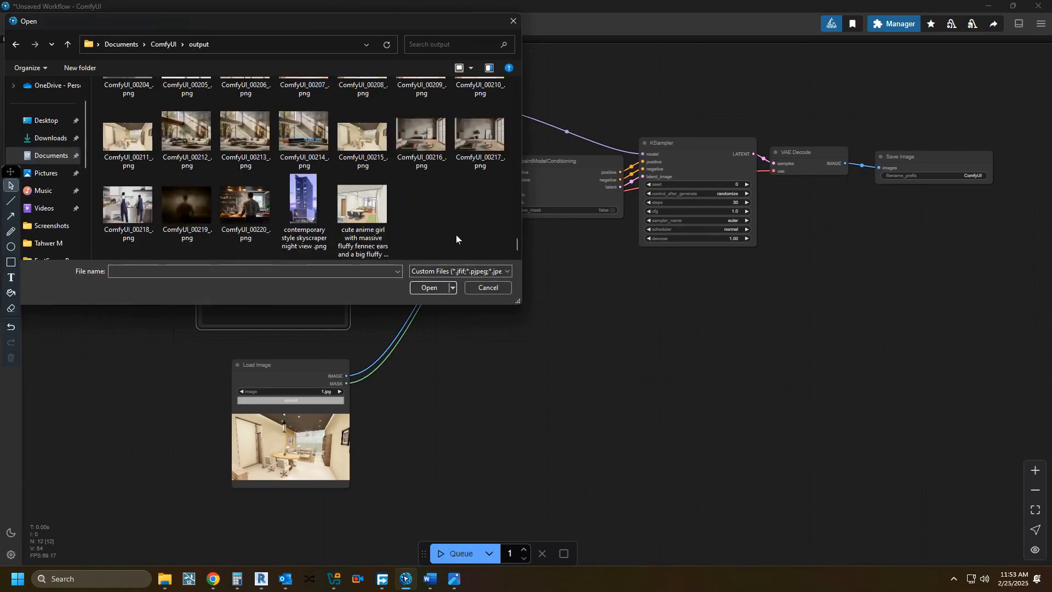
pyautogui.doubleClick(246, 219)
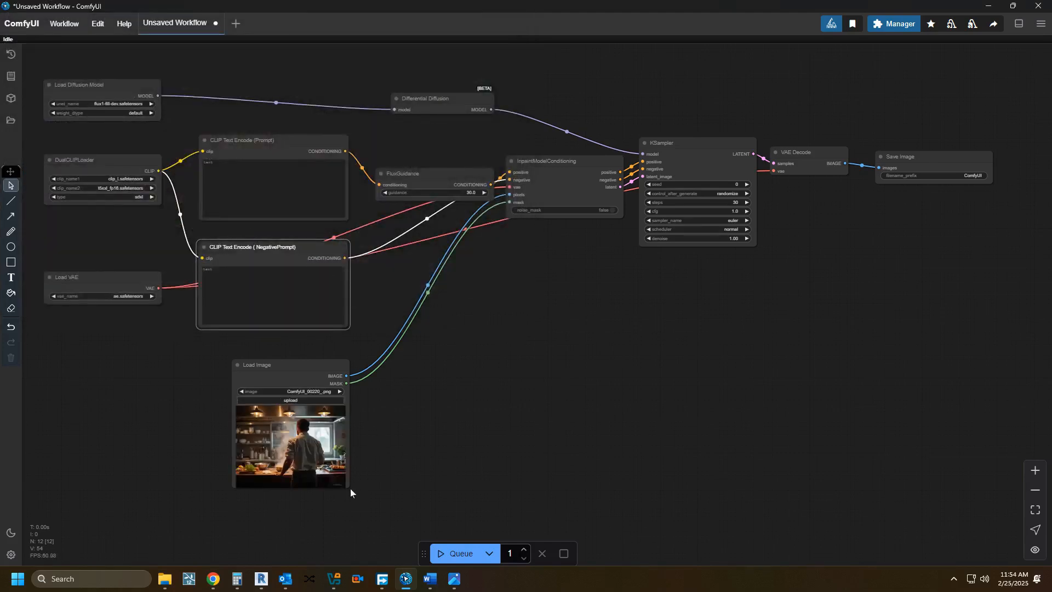
pyautogui.moveTo(346, 486); pyautogui.dragTo(392, 541)
pyautogui.moveTo(289, 365); pyautogui.dragTo(250, 343)
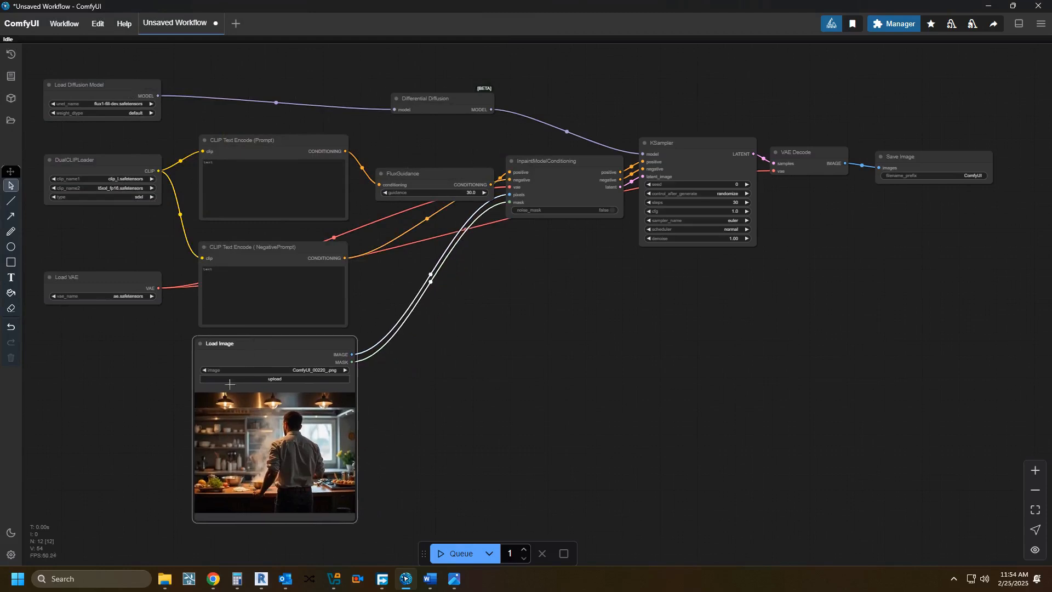
# Step: Open the kitchen image in the mask editor, lower the mask opacity, and paint a mask over the vegetables and bowl on the counter
pyautogui.rightClick(275, 472)
pyautogui.click(316, 509)
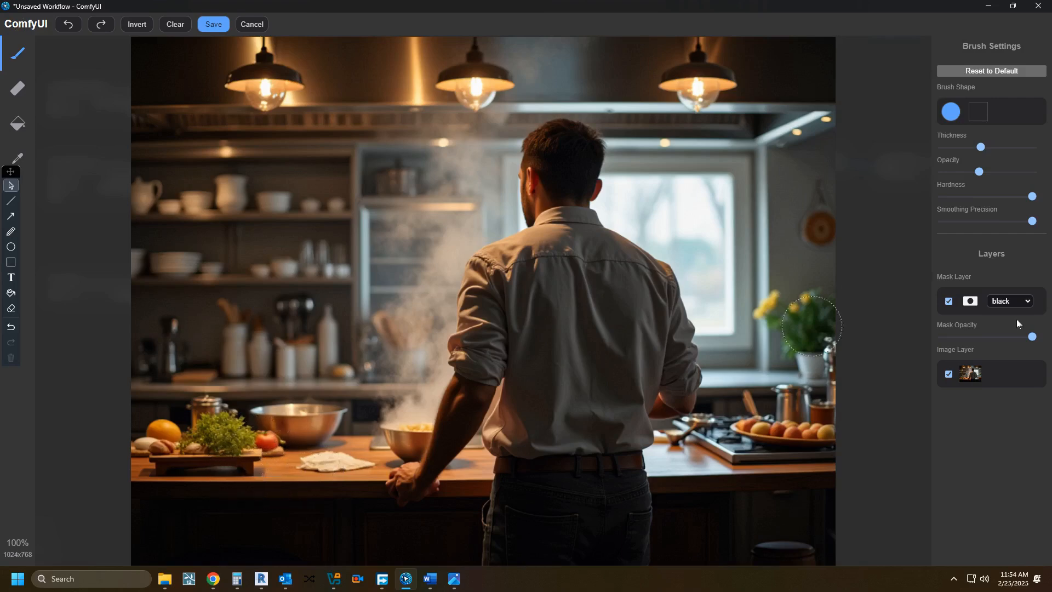
pyautogui.click(990, 338)
pyautogui.moveTo(257, 453)
pyautogui.mouseDown()
pyautogui.moveTo(162, 444)
pyautogui.moveTo(207, 423)
pyautogui.moveTo(340, 433)
pyautogui.moveTo(271, 420)
pyautogui.moveTo(253, 422)
pyautogui.moveTo(303, 450)
pyautogui.moveTo(350, 450)
pyautogui.moveTo(161, 440)
pyautogui.mouseUp()
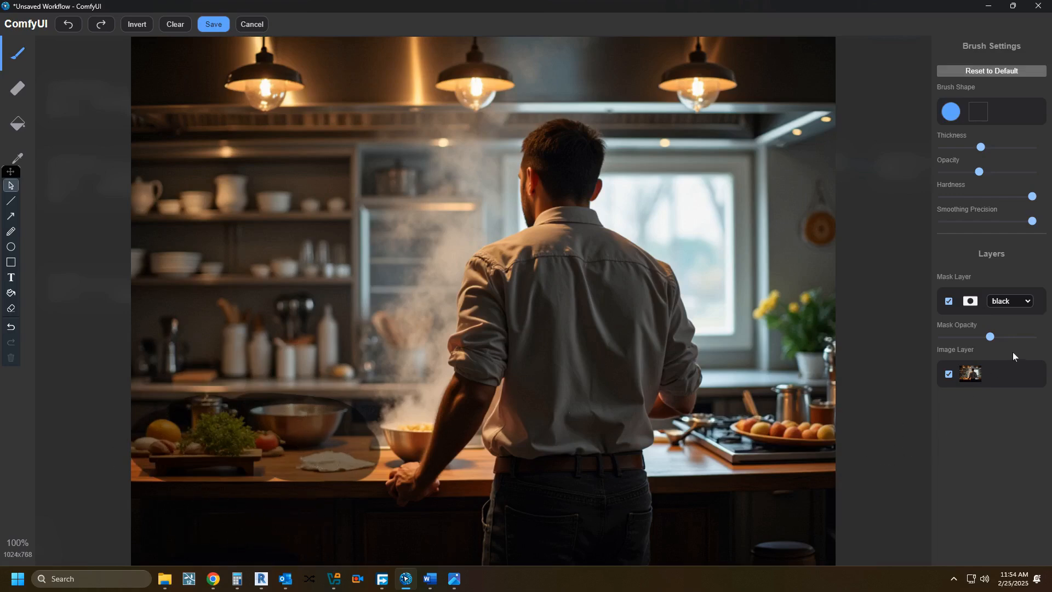
# Step: Raise the mask opacity, change the mask layer's colour to white, and save the mask
pyautogui.moveTo(997, 340)
pyautogui.mouseDown()
pyautogui.moveTo(1030, 340)
pyautogui.moveTo(1020, 342)
pyautogui.mouseUp()
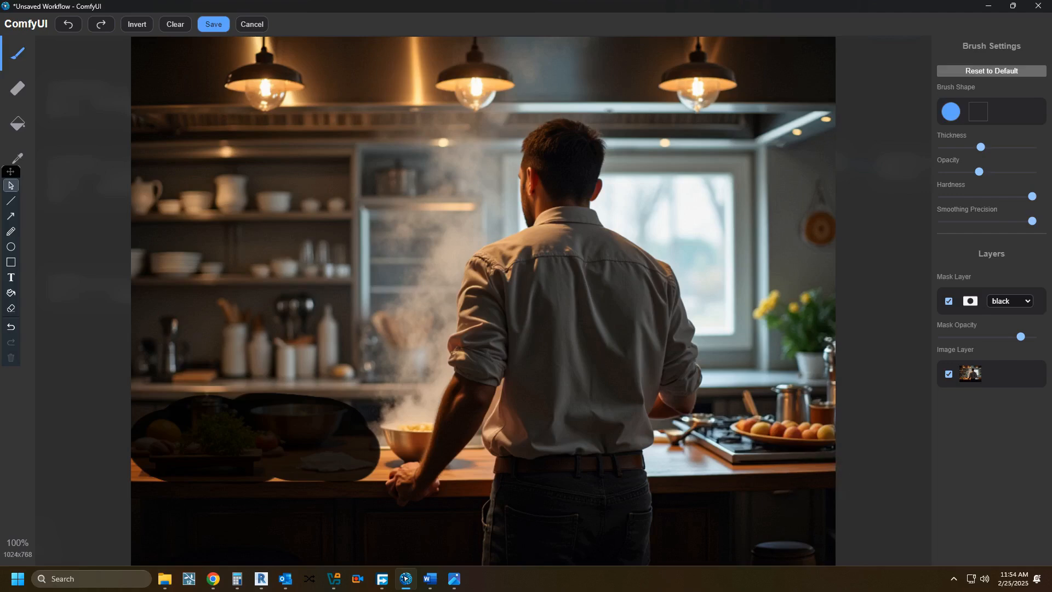
pyautogui.click(1008, 302)
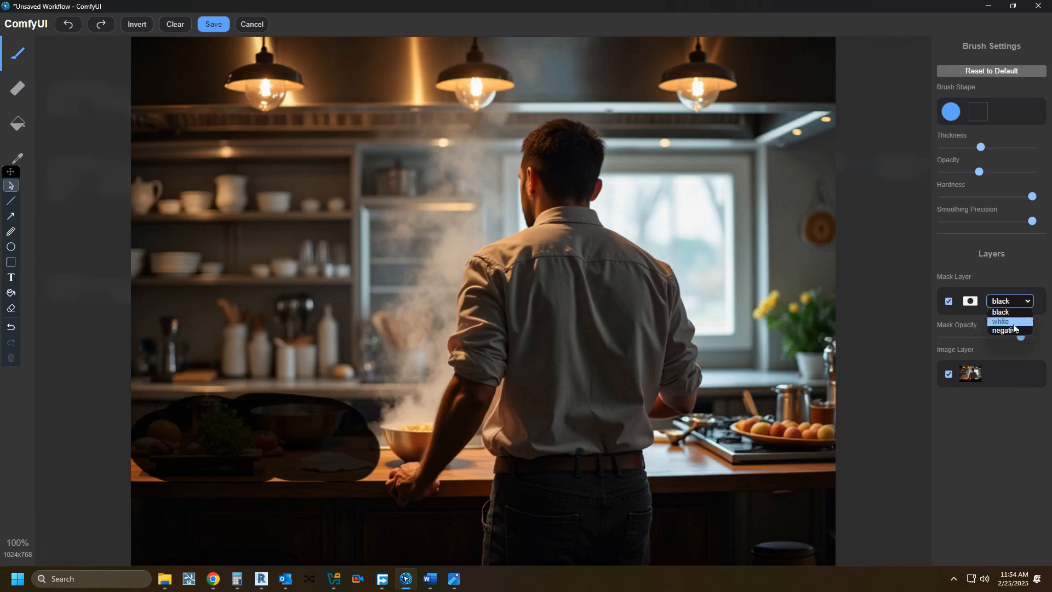
pyautogui.click(1013, 323)
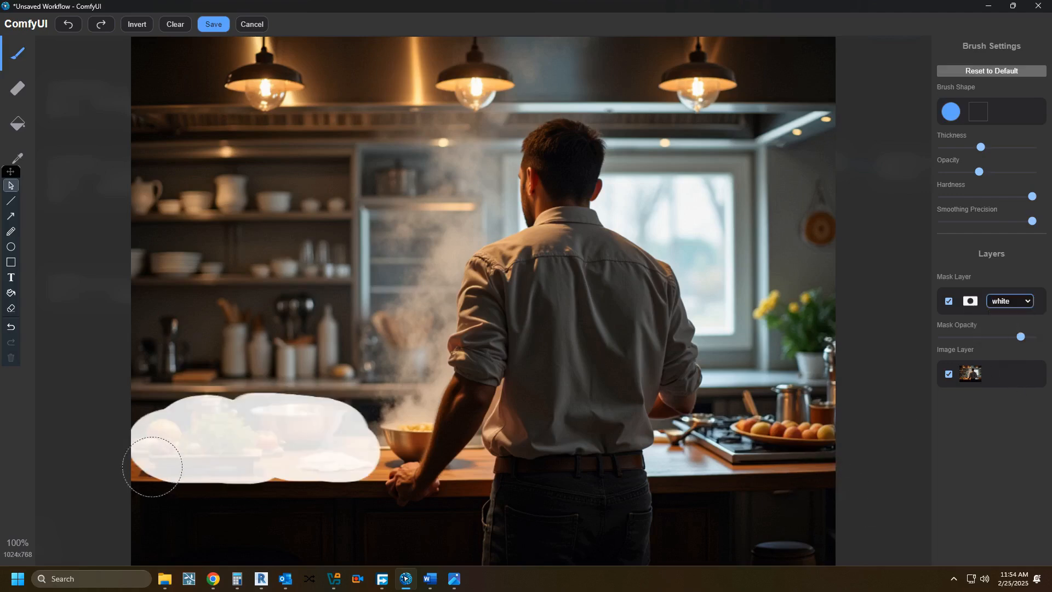
pyautogui.click(202, 20)
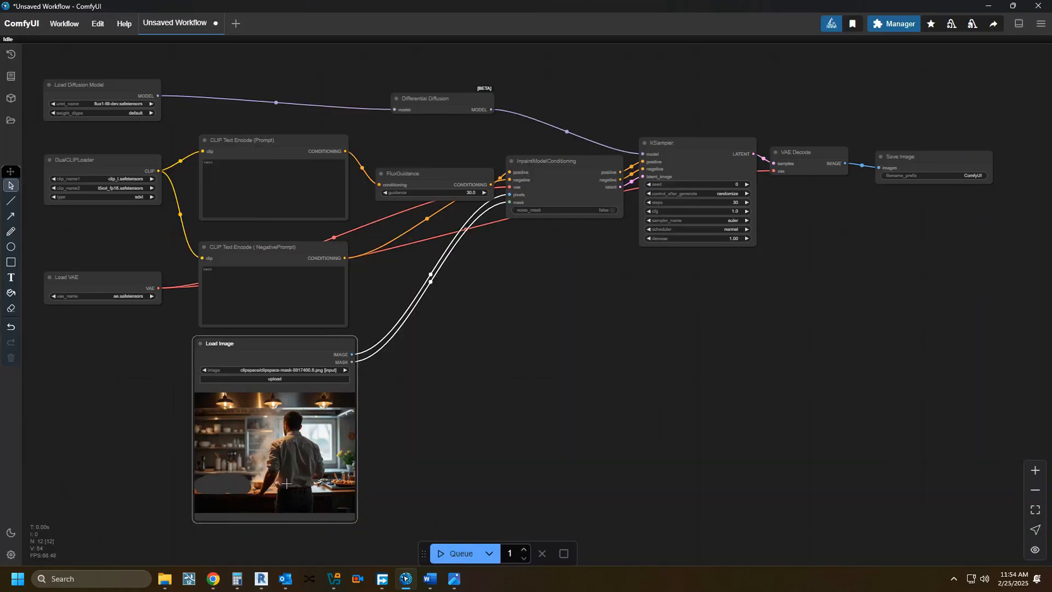
# Step: Enter "knives and spoons on kitchen counter" as the positive prompt
pyautogui.click(228, 164)
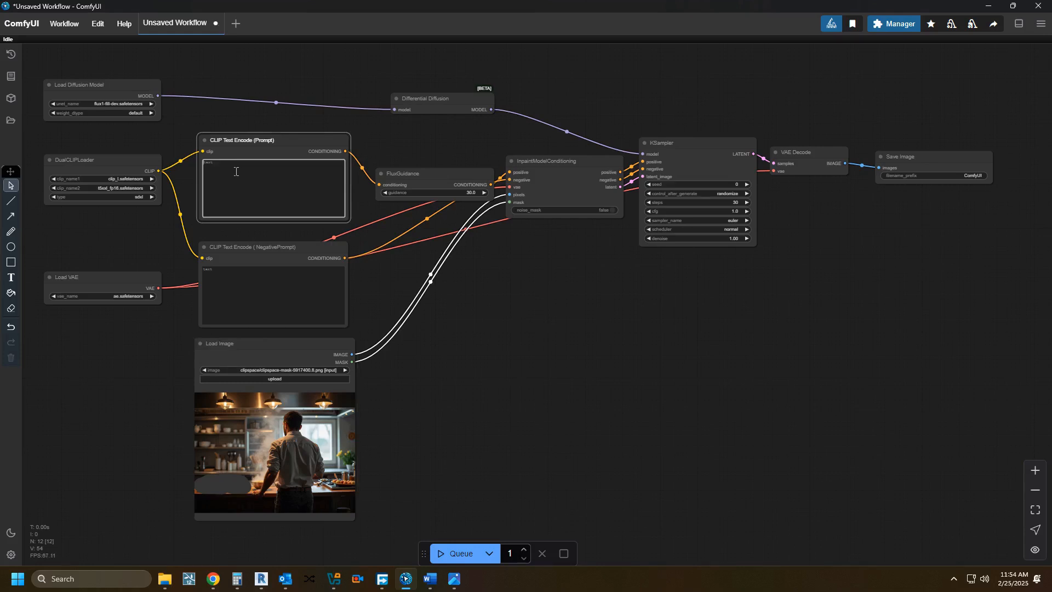
pyautogui.write('and spoons on kitche')
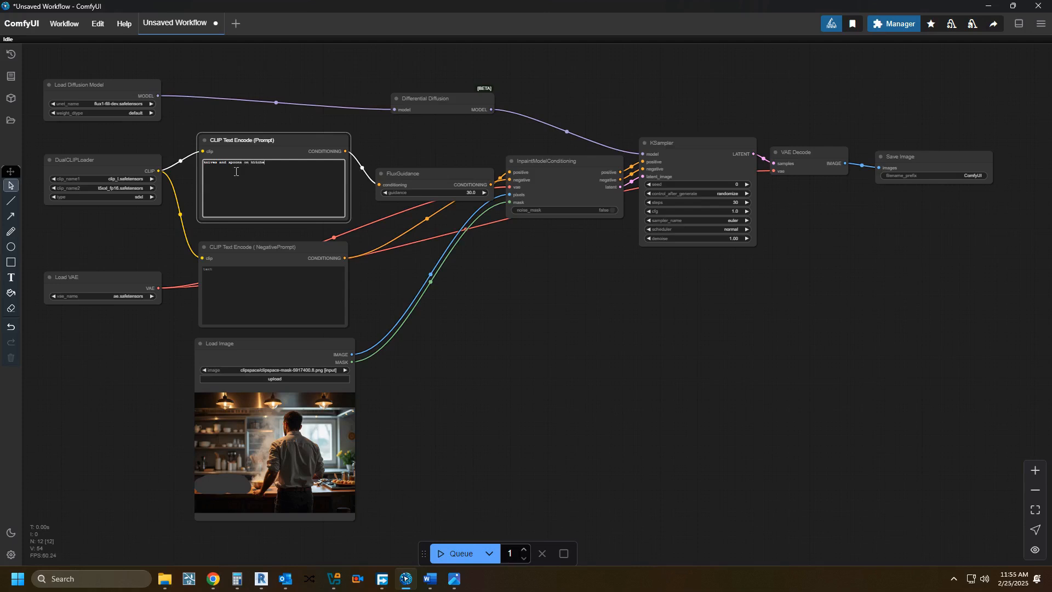
pyautogui.write('ter')
pyautogui.click(217, 286)
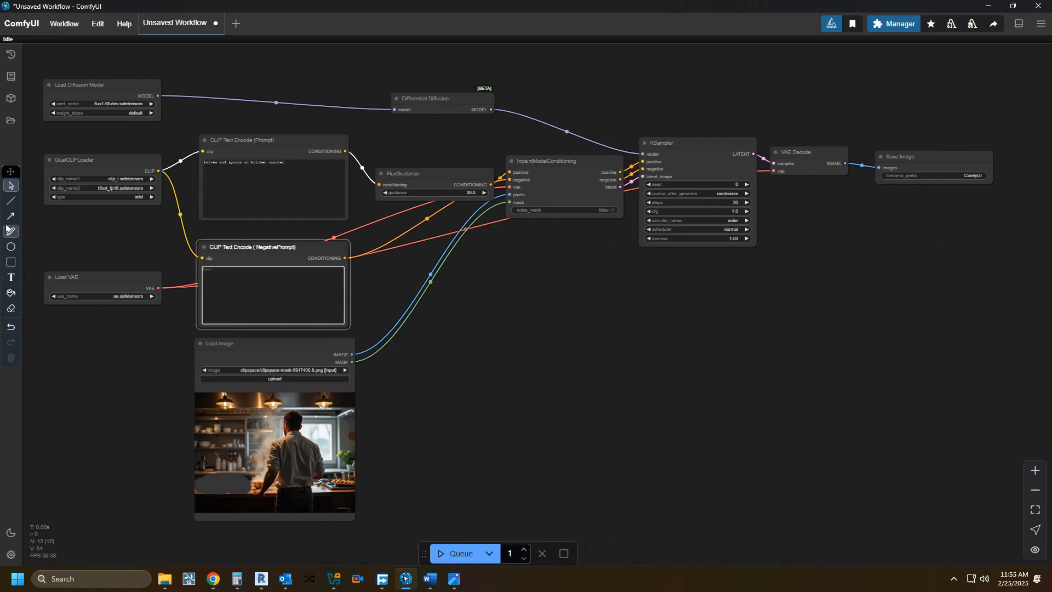
# Step: Annotate the canvas beside the negative prompt with size 22 text reading "flux never uses negative prompting! we will kepp it blank"
pyautogui.click(11, 281)
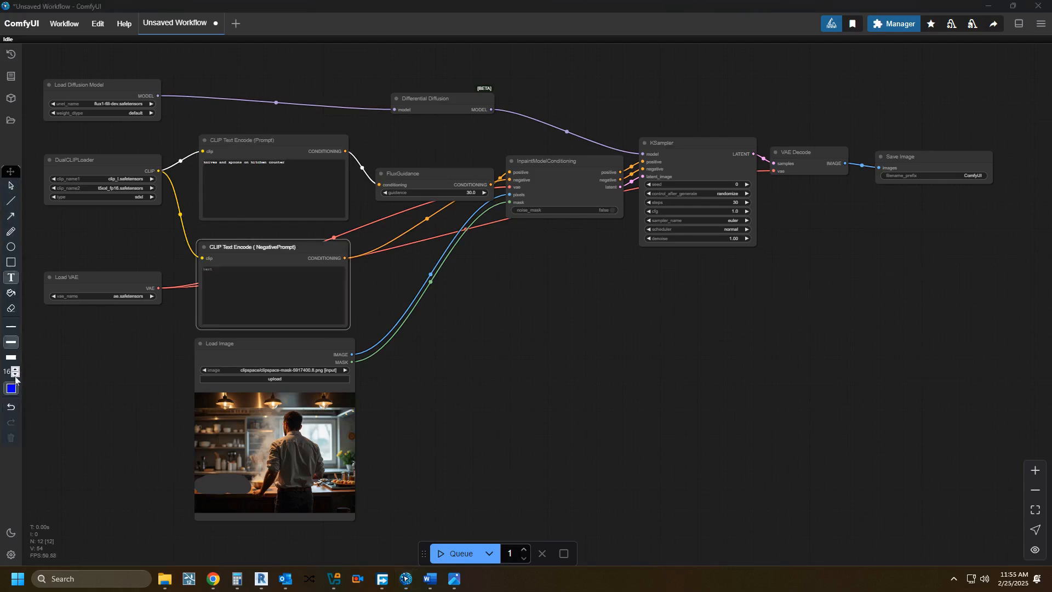
pyautogui.click(15, 369)
pyautogui.click(16, 368)
pyautogui.click(15, 368)
pyautogui.click(15, 369)
pyautogui.click(16, 368)
pyautogui.click(15, 369)
pyautogui.click(392, 300)
pyautogui.write('flux')
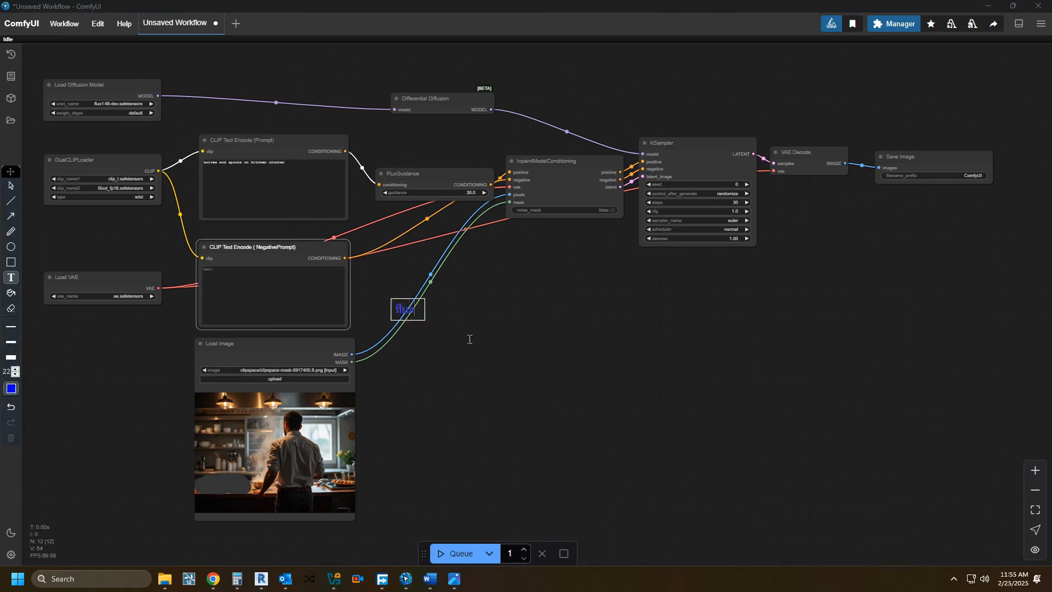
pyautogui.write(' never uses n')
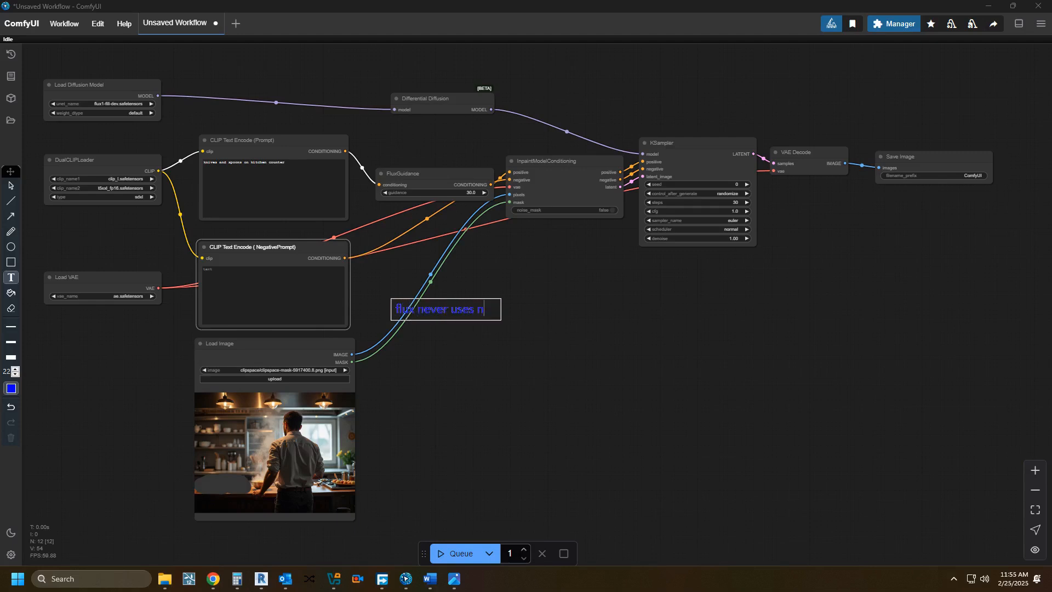
pyautogui.write('egative prompting')
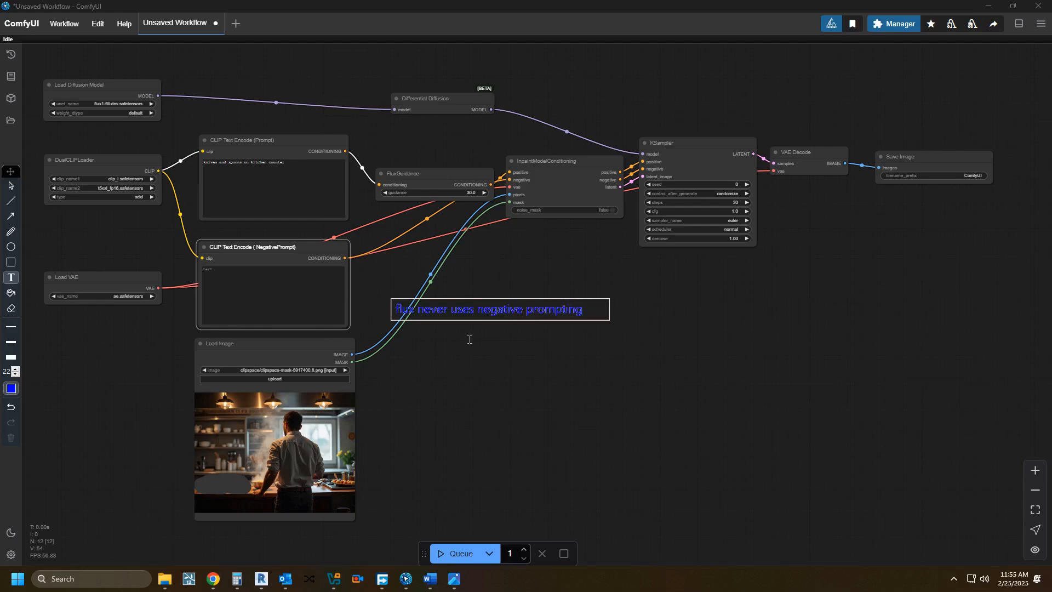
pyautogui.write('! we will kepp it blank')
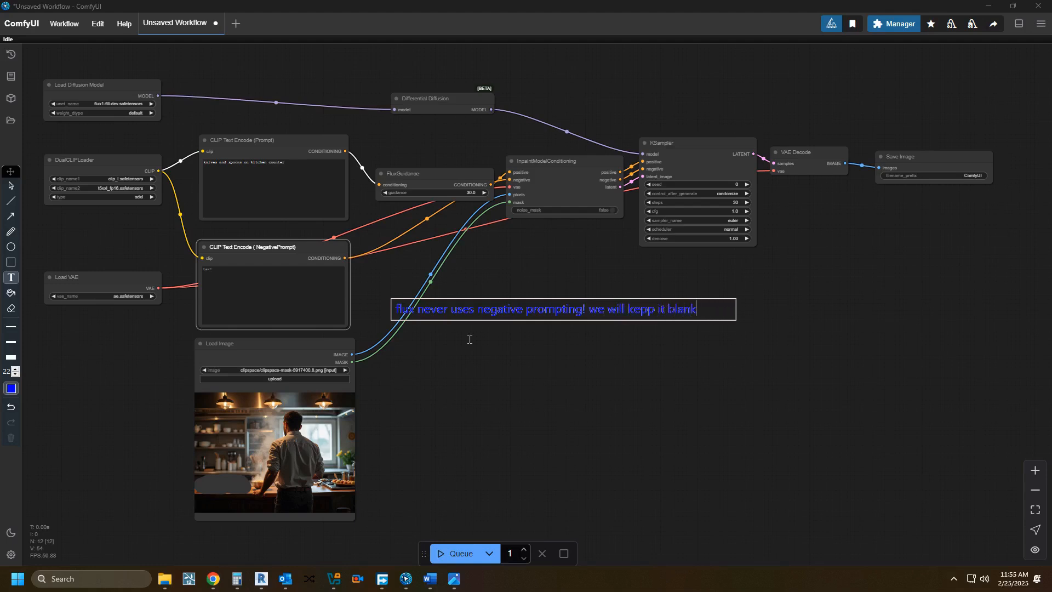
# Step: Correct "kepp" to "keep" in the annotation, and clear the annotation from the screen
pyautogui.click(647, 309)
pyautogui.press('BackSpace')
pyautogui.write('e')
pyautogui.click(88, 324)
pyautogui.click(10, 185)
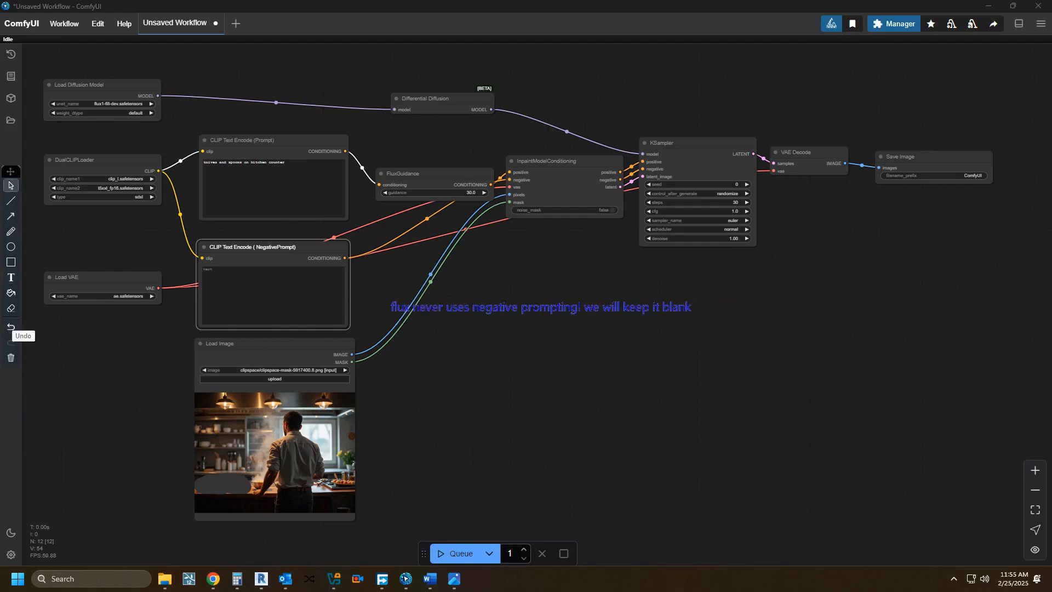
pyautogui.click(11, 357)
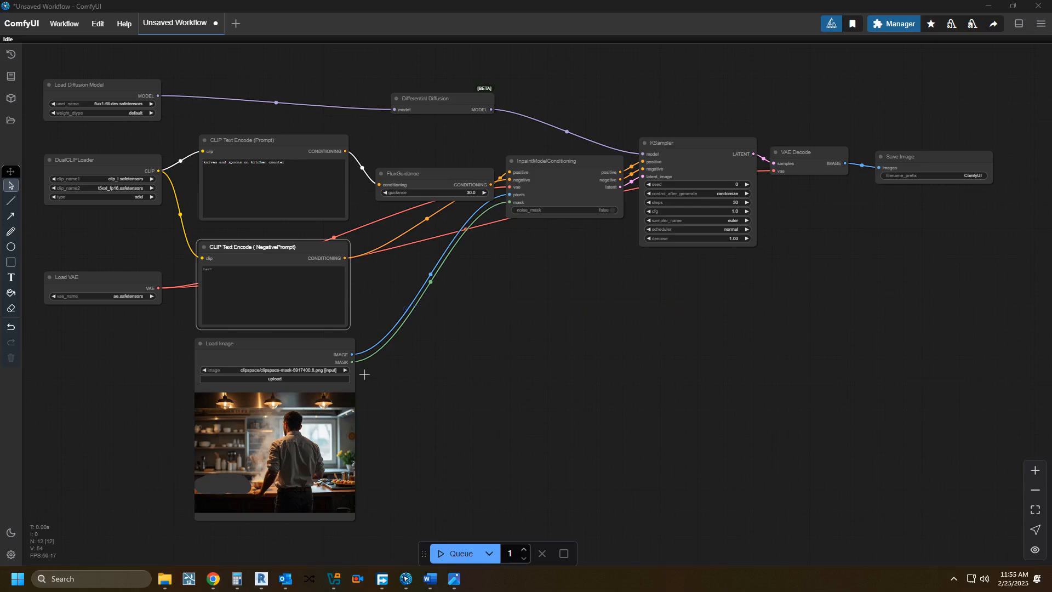
# Step: Set DualCLIPLoader's type to flux and queue the workflow
pyautogui.moveTo(406, 350); pyautogui.dragTo(442, 363)
pyautogui.scroll(-1, 443, 363)
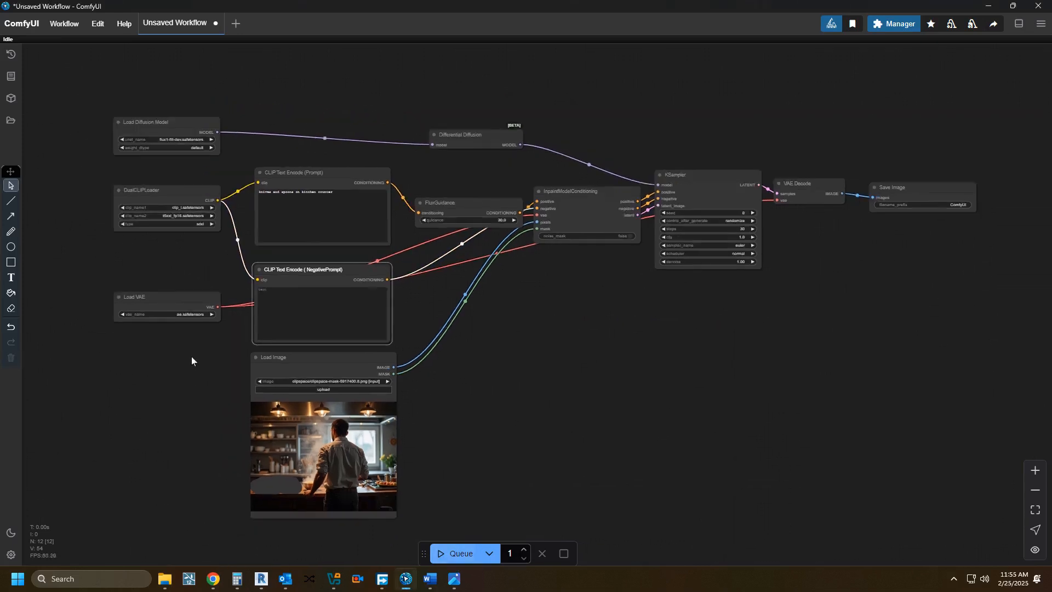
pyautogui.click(195, 223)
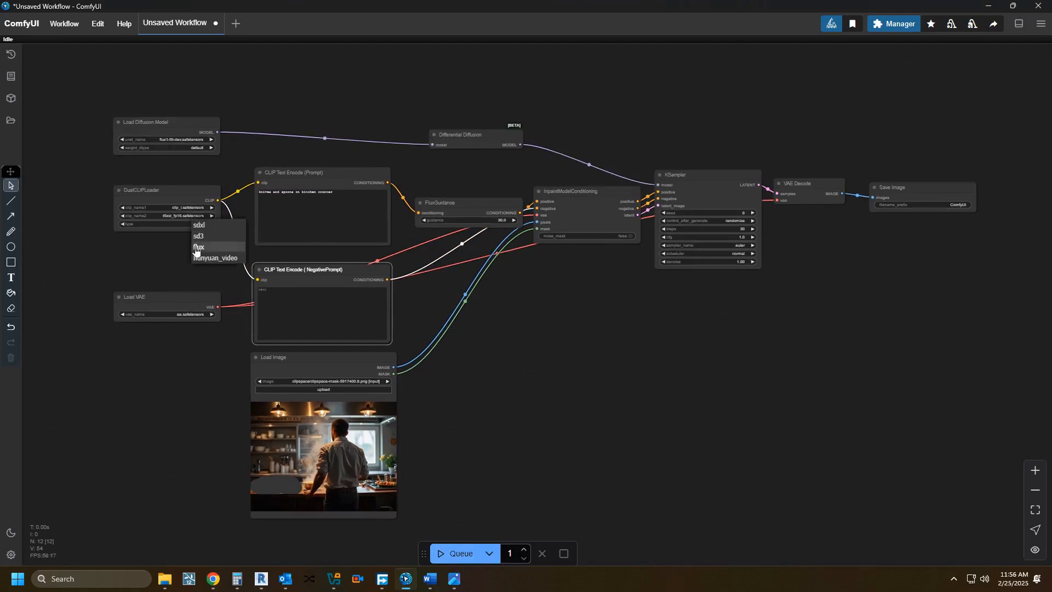
pyautogui.click(198, 246)
pyautogui.moveTo(653, 345); pyautogui.dragTo(603, 338)
pyautogui.click(461, 554)
pyautogui.scroll(5, 526, 398)
pyautogui.moveTo(471, 307); pyautogui.dragTo(546, 416)
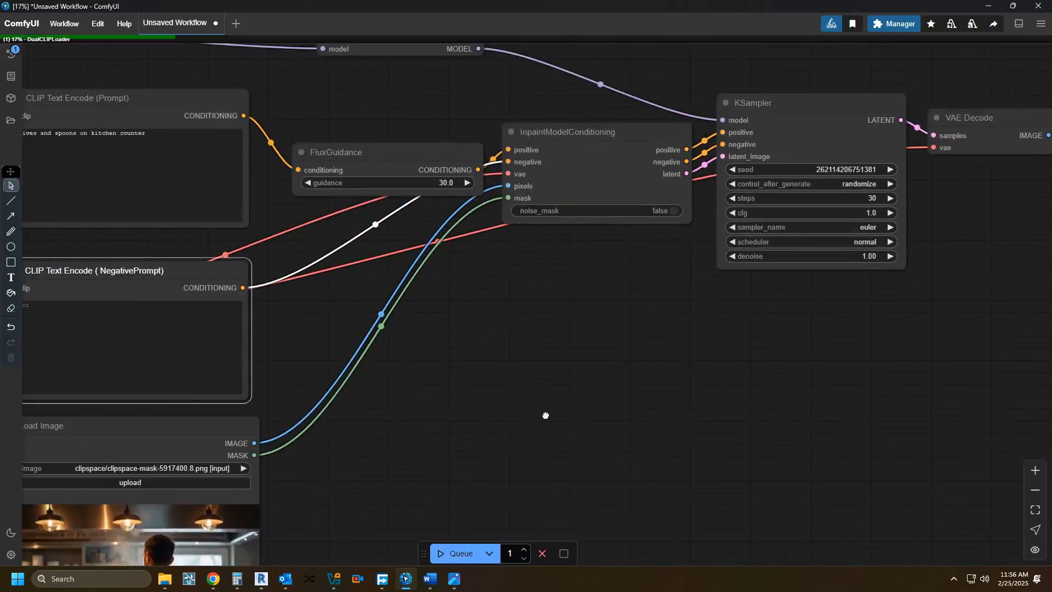
pyautogui.moveTo(489, 381); pyautogui.dragTo(618, 380)
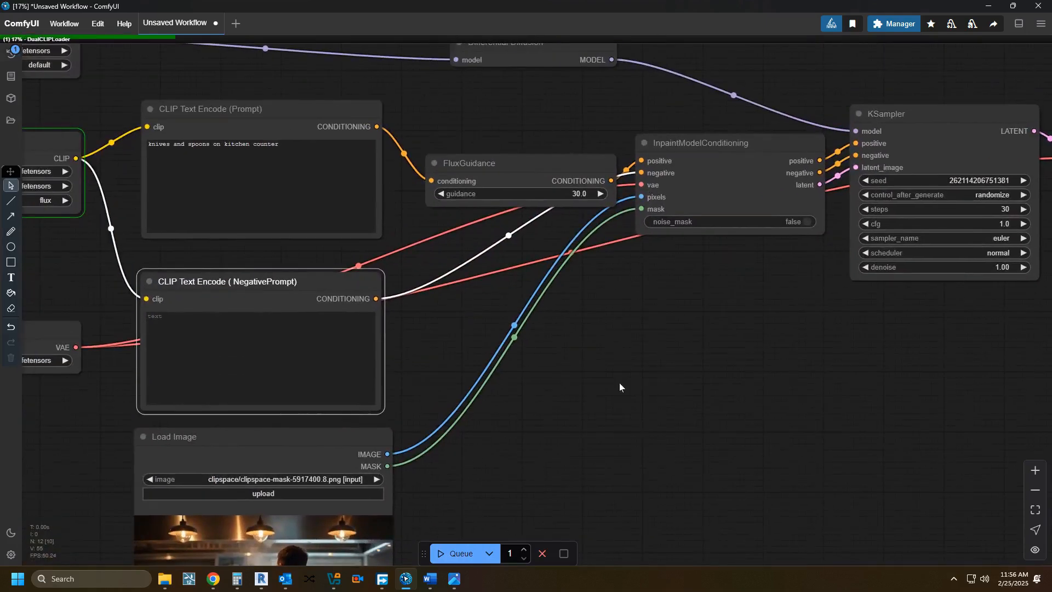
pyautogui.moveTo(619, 382); pyautogui.dragTo(606, 265)
pyautogui.moveTo(529, 371); pyautogui.dragTo(557, 280)
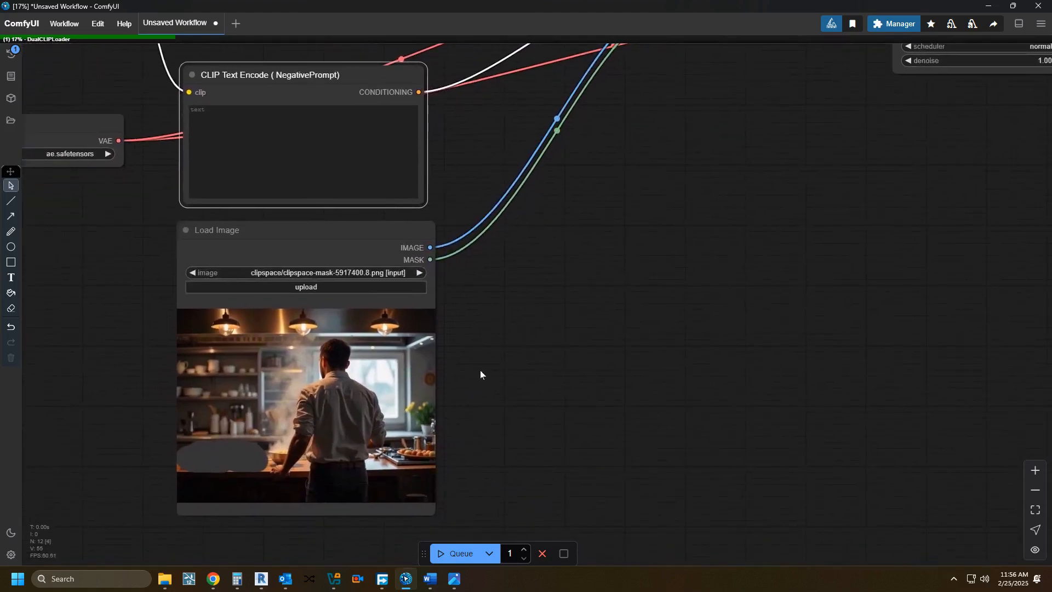
# Step: Examine the masked counter area of the kitchen picture in the Load Image node while the workflow runs
pyautogui.scroll(3, 483, 368)
pyautogui.moveTo(482, 369); pyautogui.dragTo(556, 270)
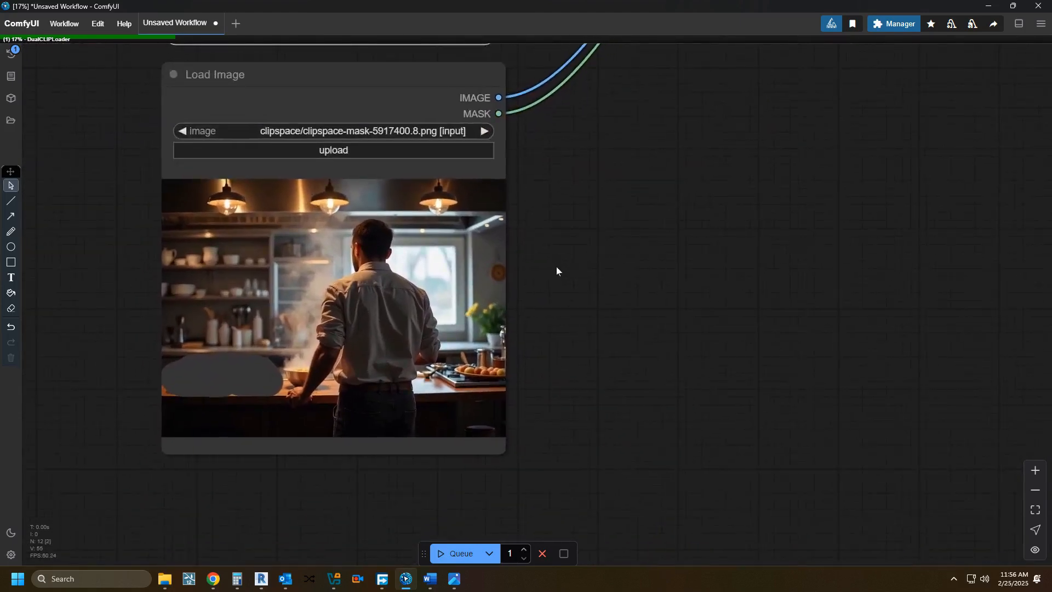
pyautogui.scroll(1, 556, 271)
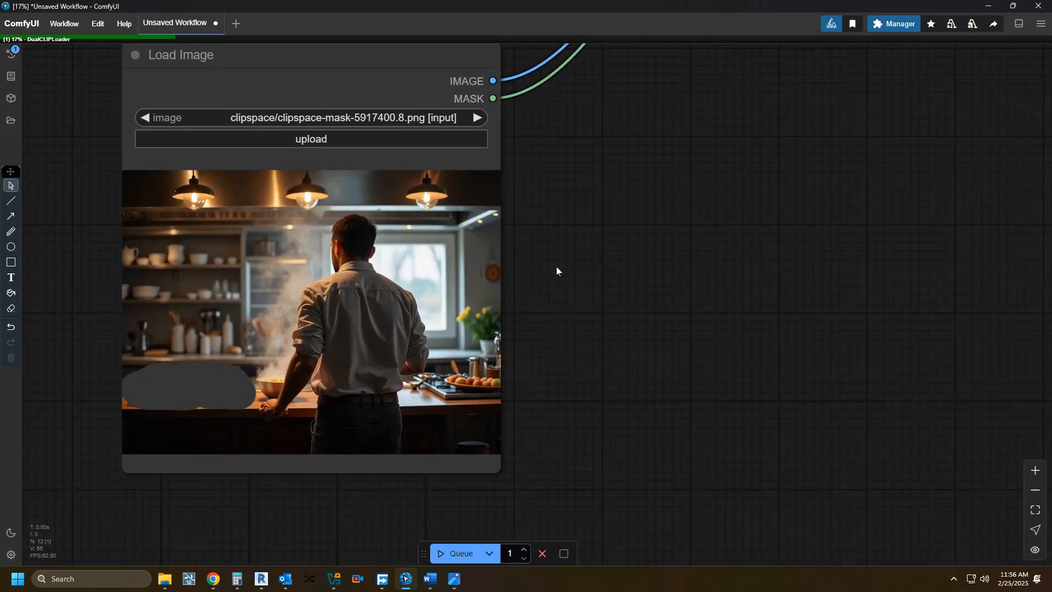
pyautogui.scroll(-11, 599, 384)
pyautogui.moveTo(620, 348); pyautogui.dragTo(404, 522)
pyautogui.scroll(3, 515, 443)
pyautogui.moveTo(515, 442); pyautogui.dragTo(505, 439)
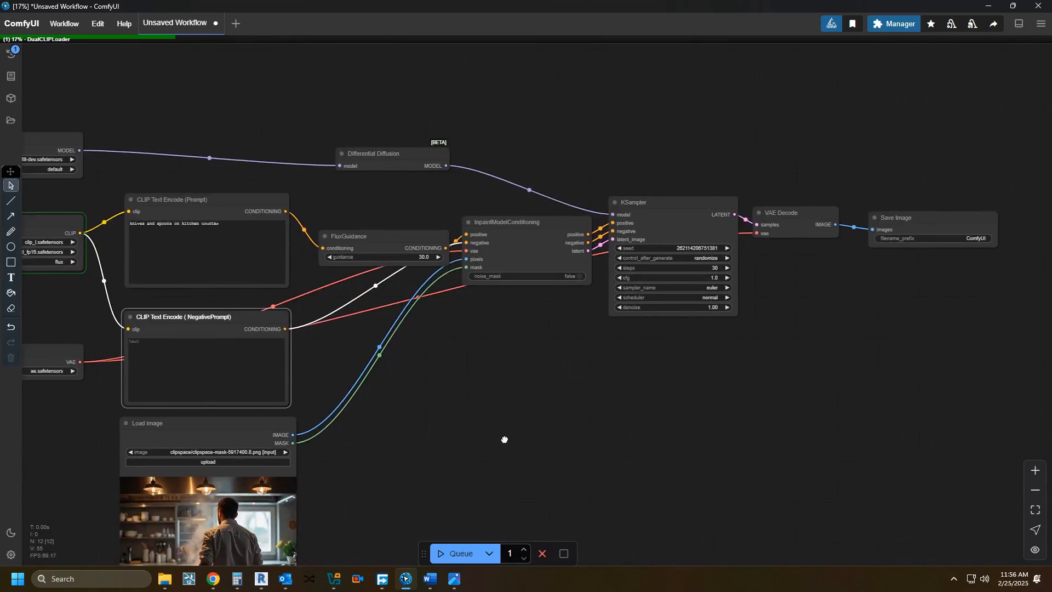
pyautogui.moveTo(536, 359); pyautogui.dragTo(508, 304)
pyautogui.moveTo(437, 381); pyautogui.dragTo(485, 235)
pyautogui.scroll(6, 359, 323)
pyautogui.scroll(4, 359, 325)
pyautogui.moveTo(479, 312); pyautogui.dragTo(567, 294)
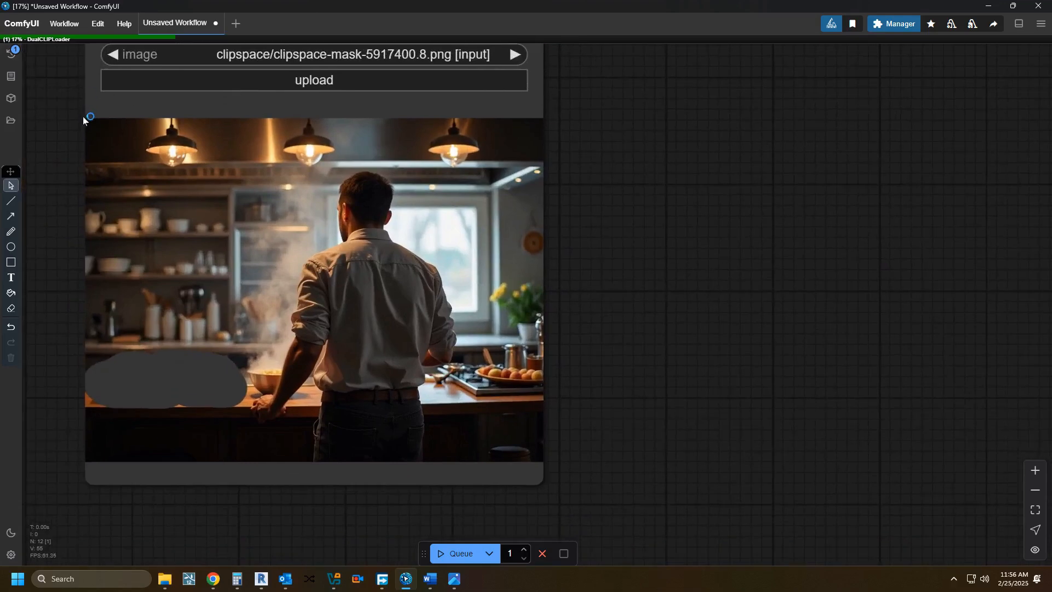
pyautogui.scroll(-7, 583, 379)
pyautogui.moveTo(607, 364); pyautogui.dragTo(572, 367)
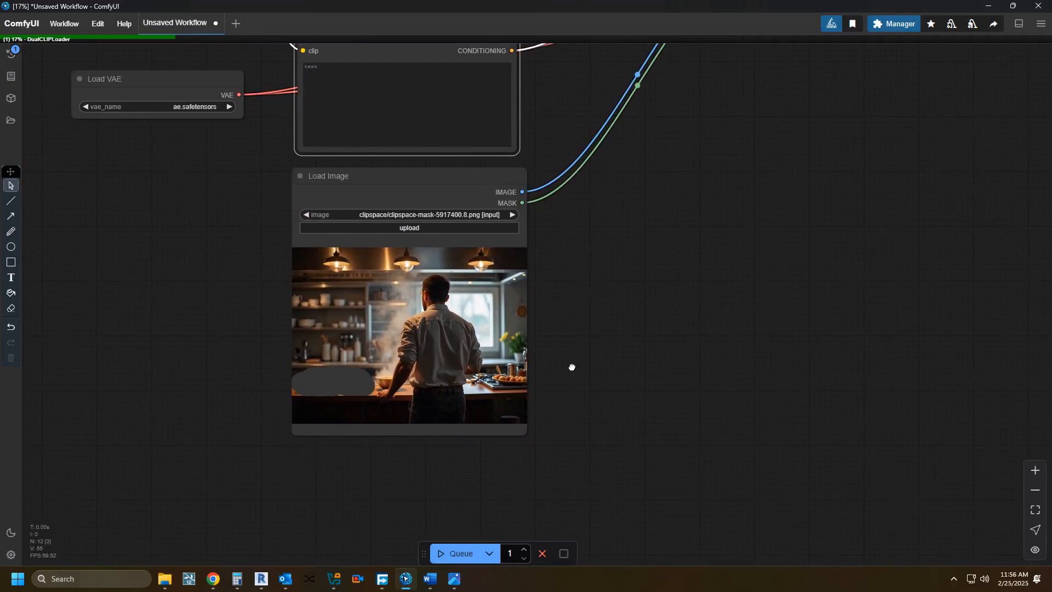
pyautogui.scroll(8, 572, 367)
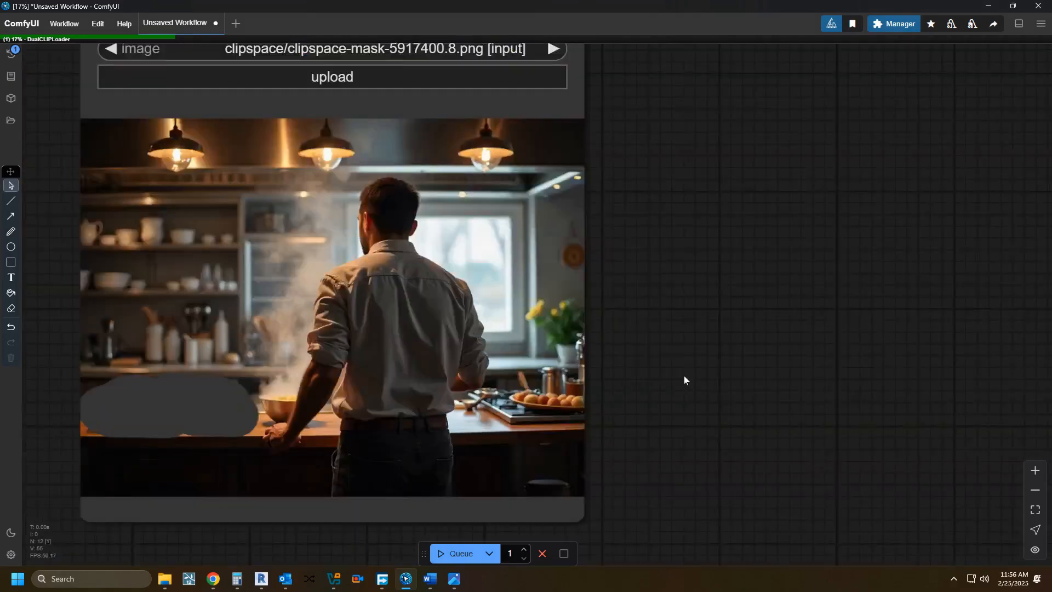
pyautogui.scroll(-1, 684, 379)
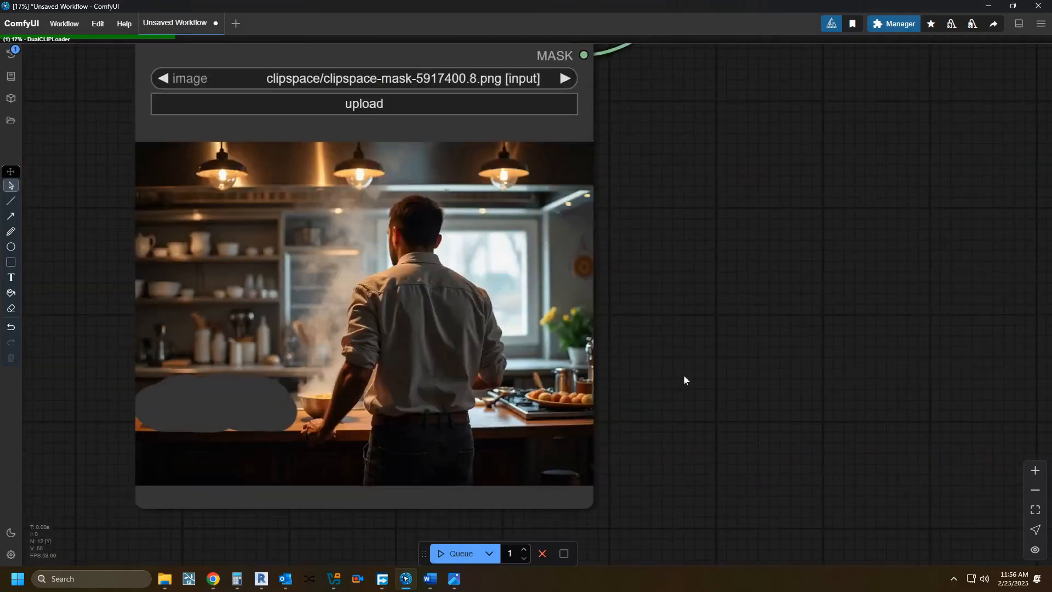
pyautogui.scroll(-2, 684, 378)
pyautogui.scroll(-3, 683, 378)
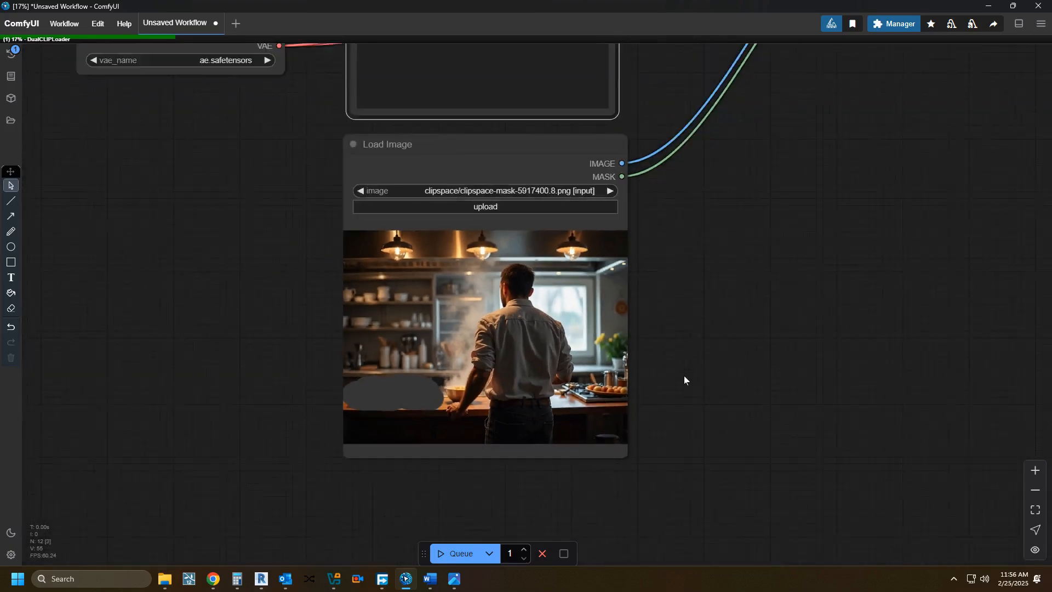
pyautogui.moveTo(684, 376); pyautogui.dragTo(583, 382)
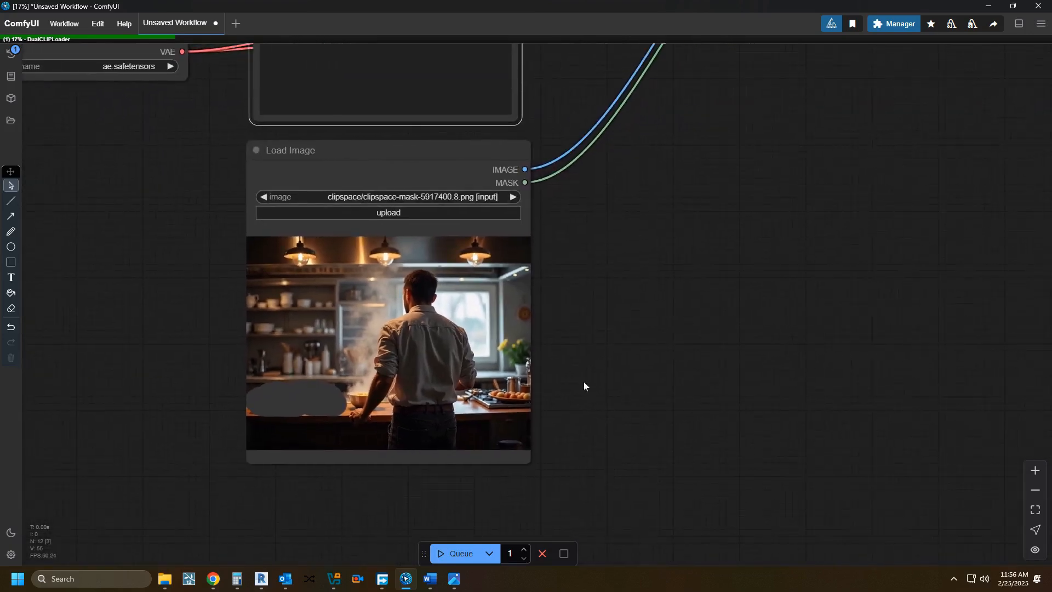
# Step: Capture a screen snip of the masked kitchen picture in the Load Image node
pyautogui.scroll(-4, 584, 381)
pyautogui.press('super+shift+s')
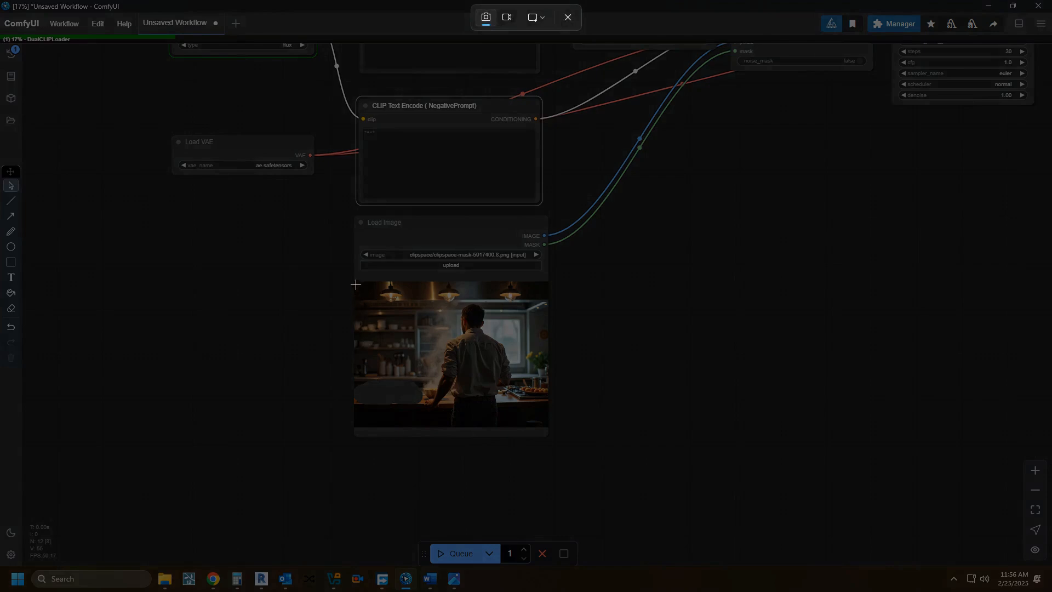
pyautogui.moveTo(356, 281); pyautogui.dragTo(548, 410)
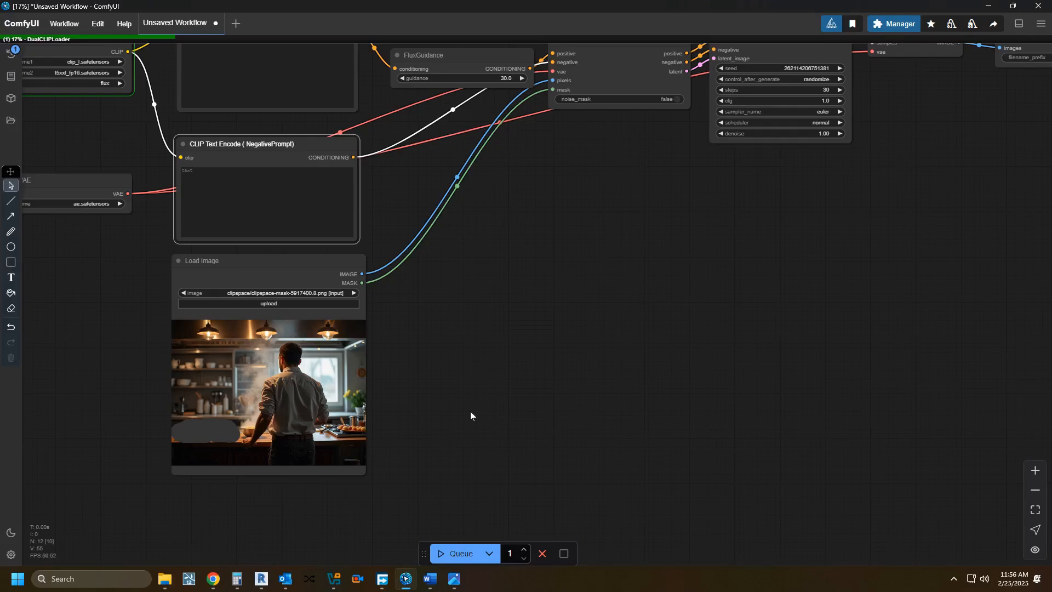
# Step: Follow the workflow's execution progress through the text encoder and InpaintModelConditioning nodes
pyautogui.scroll(-2, 470, 411)
pyautogui.moveTo(460, 406); pyautogui.dragTo(366, 460)
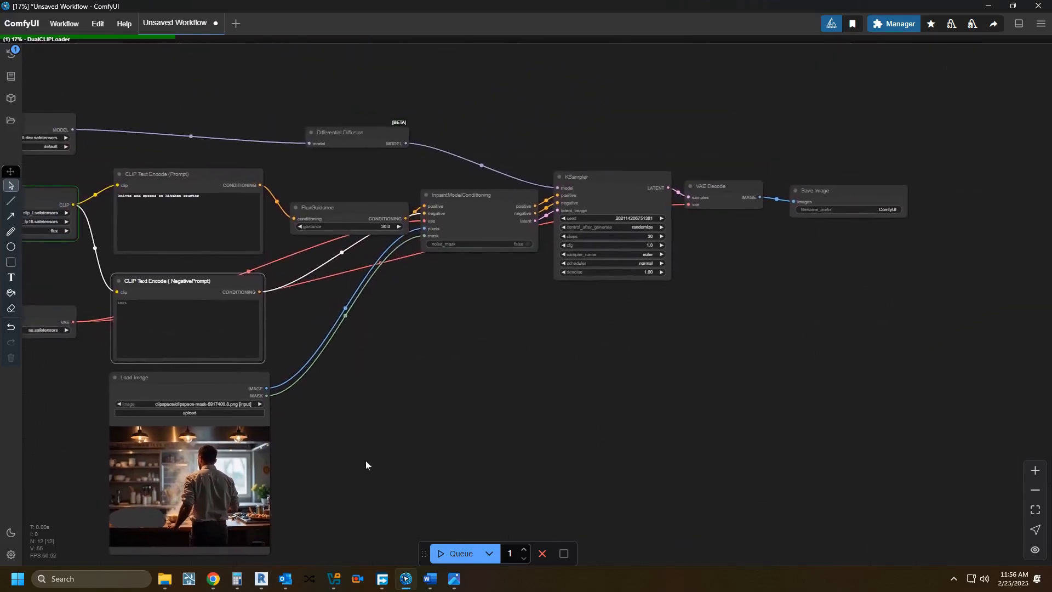
pyautogui.moveTo(372, 422); pyautogui.dragTo(381, 459)
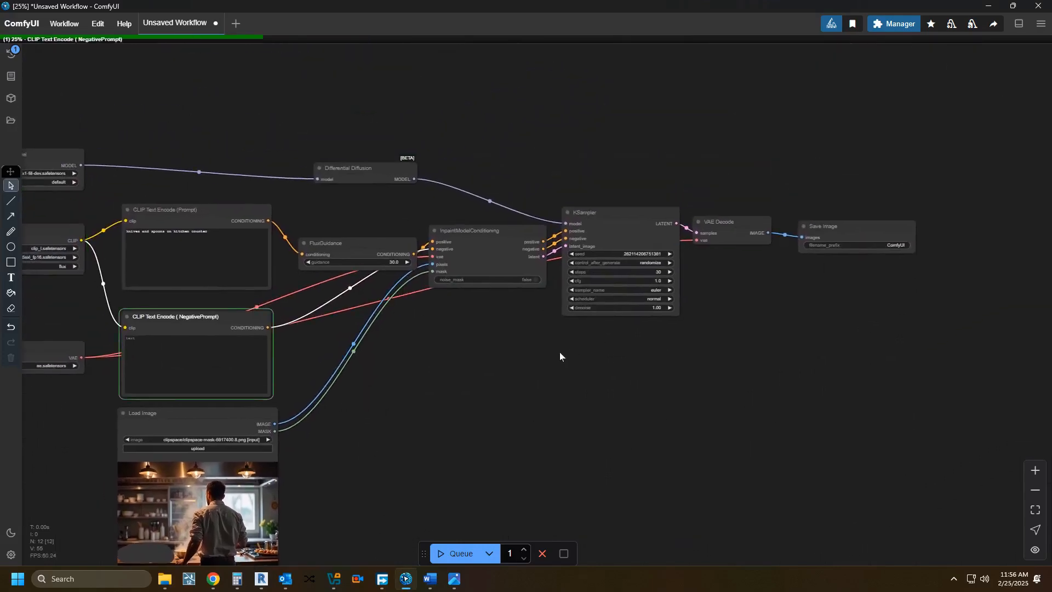
pyautogui.moveTo(473, 392); pyautogui.dragTo(586, 356)
pyautogui.scroll(5, 506, 300)
pyautogui.moveTo(525, 338); pyautogui.dragTo(604, 404)
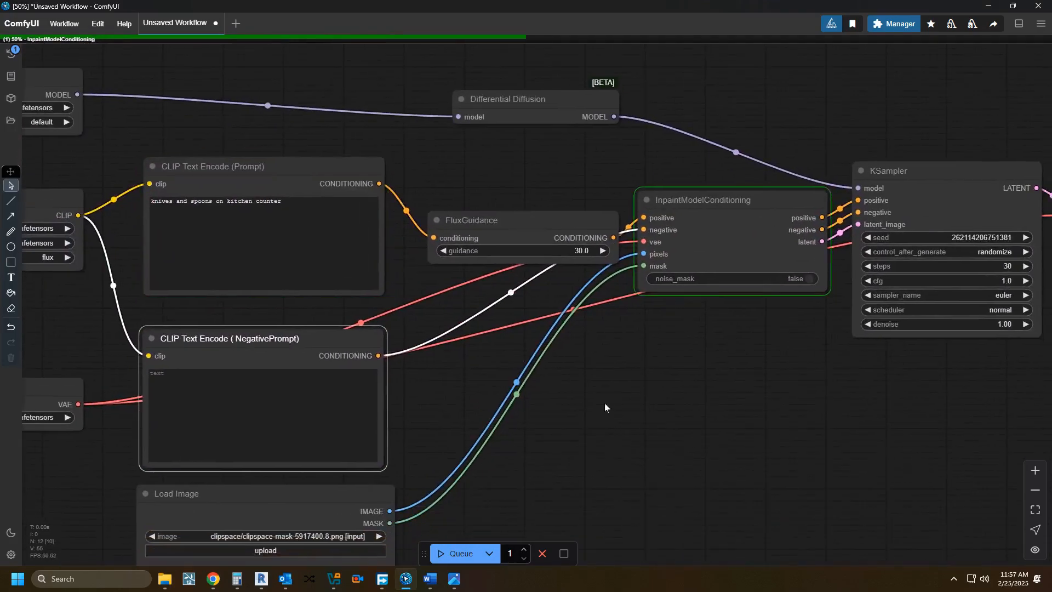
pyautogui.scroll(-1, 604, 404)
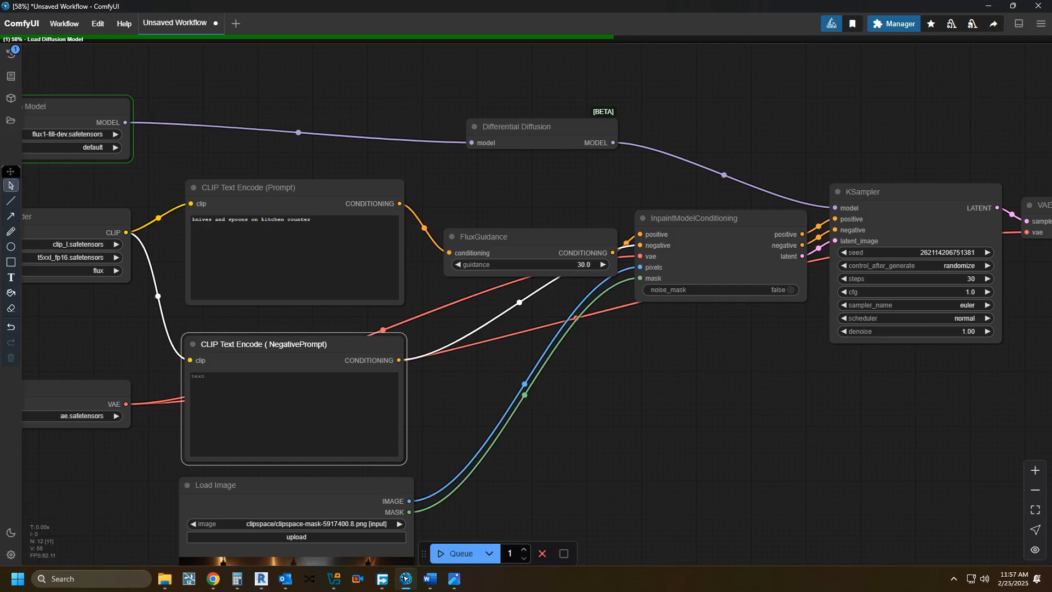
# Step: Set the preview method to Auto in the ComfyUI Manager settings and close them
pyautogui.click(891, 26)
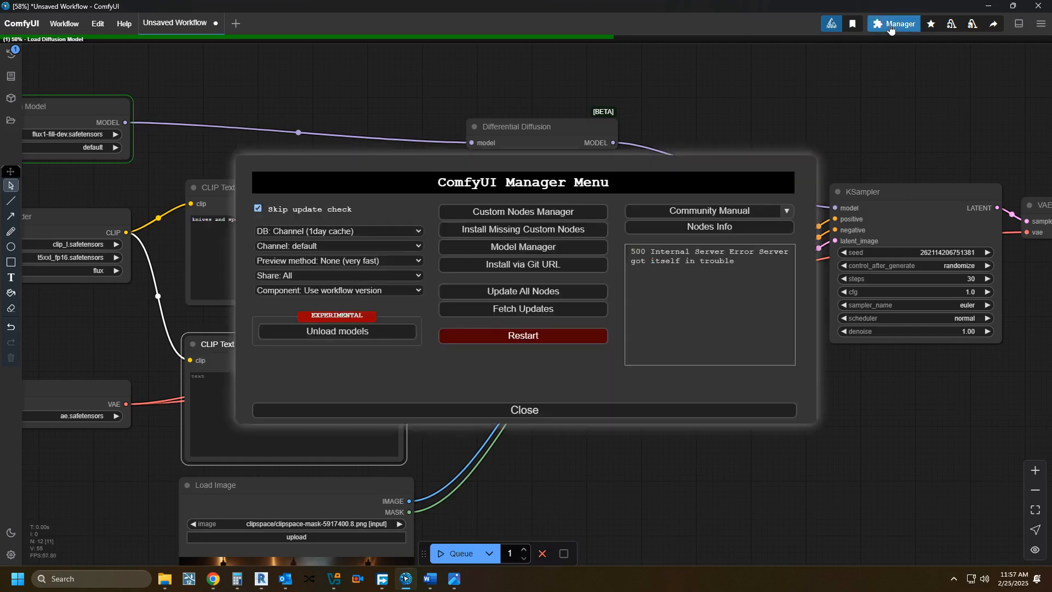
pyautogui.click(315, 263)
pyautogui.click(316, 273)
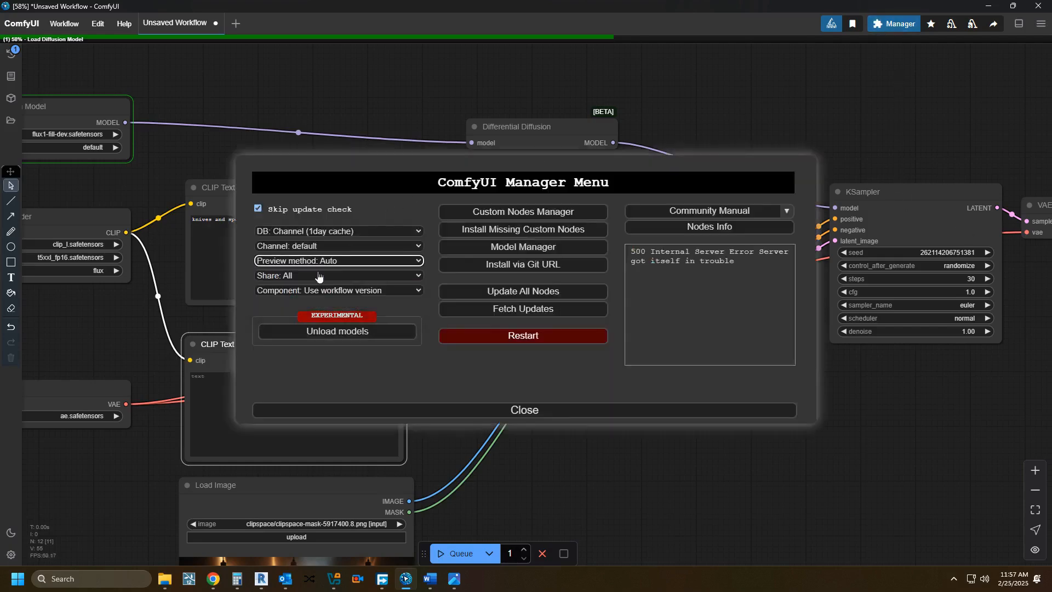
pyautogui.click(497, 411)
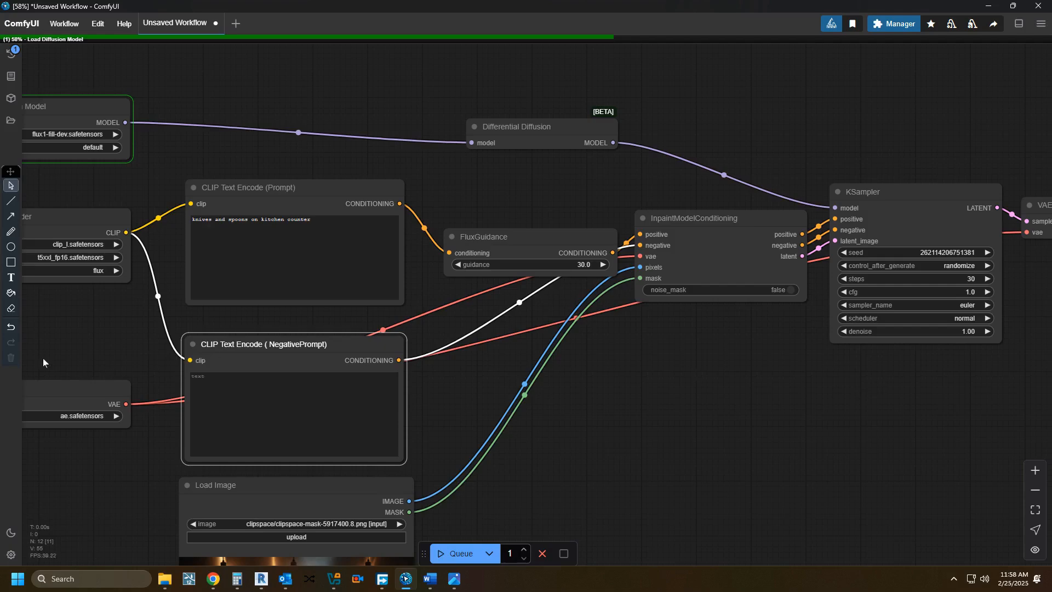
# Step: Change the annotation text colour to white, and return to the selection tool
pyautogui.click(10, 277)
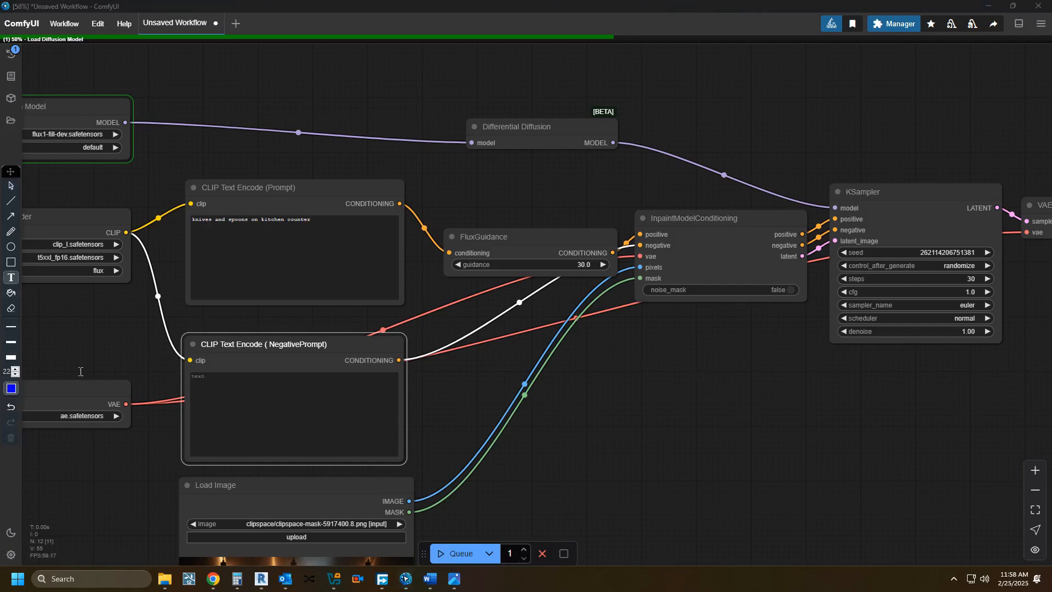
pyautogui.click(10, 388)
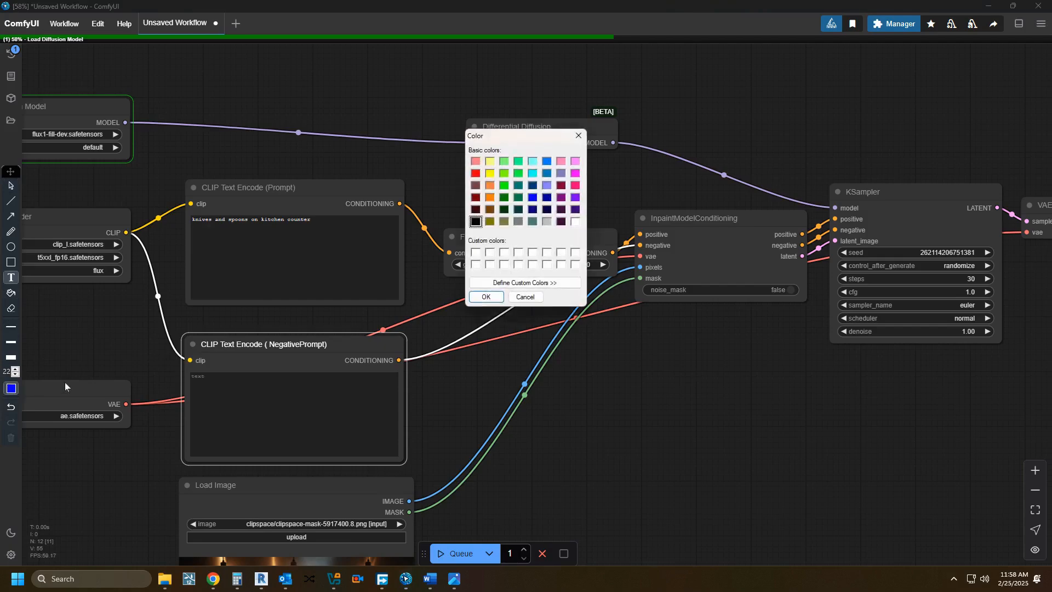
pyautogui.click(575, 221)
pyautogui.click(486, 297)
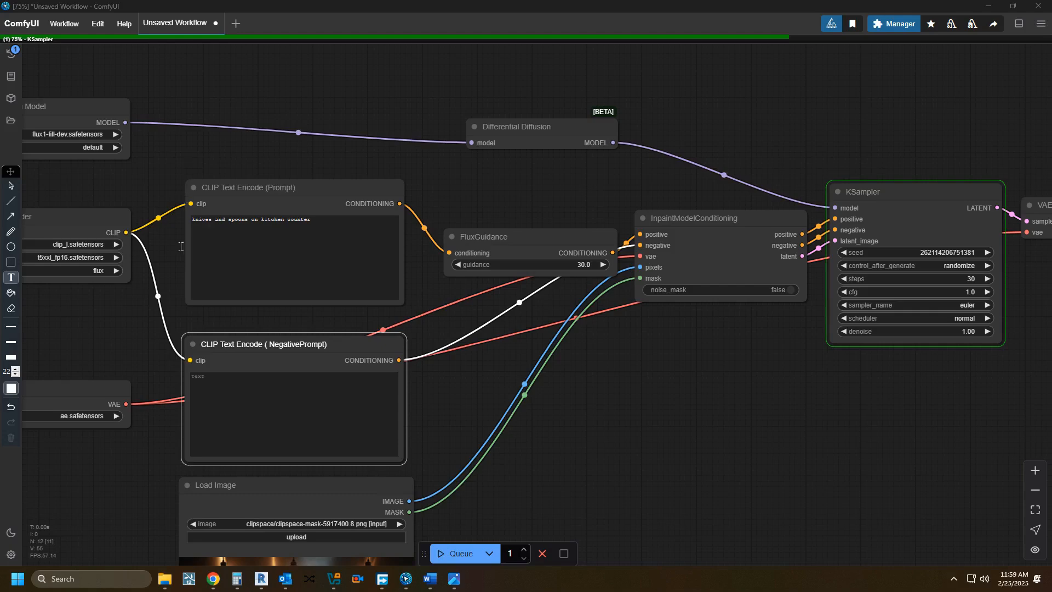
pyautogui.click(165, 232)
pyautogui.click(10, 185)
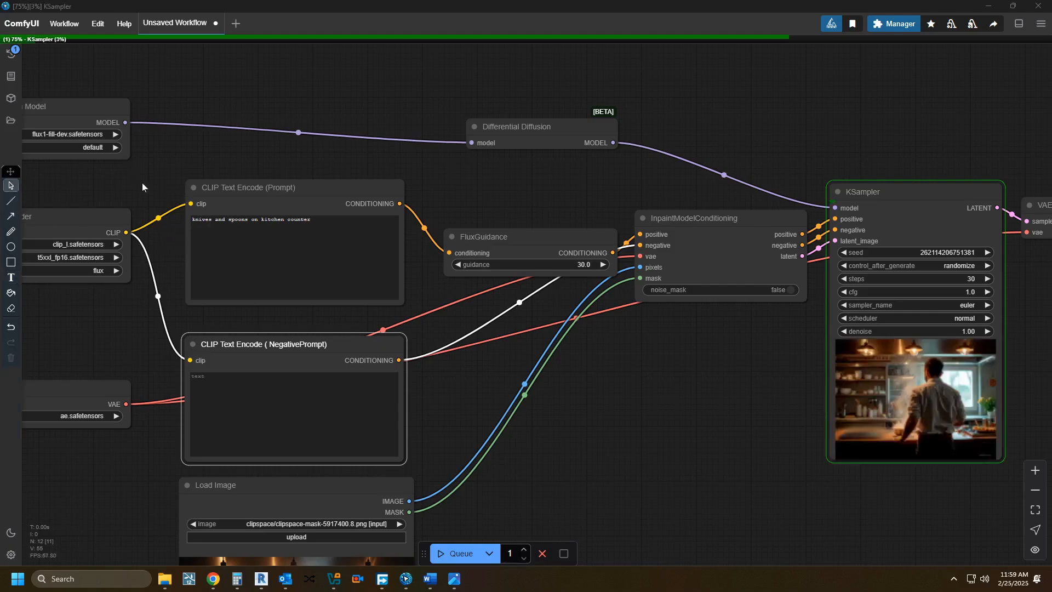
# Step: Monitor the KSampler node's live preview of the kitchen image as sampling progresses
pyautogui.scroll(-1, 485, 406)
pyautogui.moveTo(571, 423); pyautogui.dragTo(378, 457)
pyautogui.scroll(5, 455, 411)
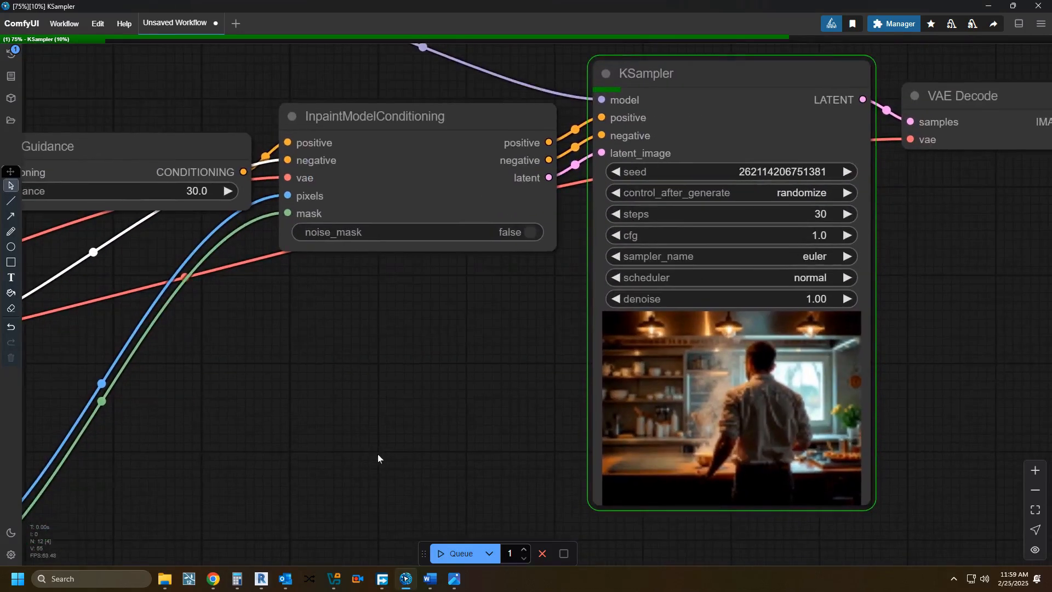
pyautogui.moveTo(418, 456); pyautogui.dragTo(348, 436)
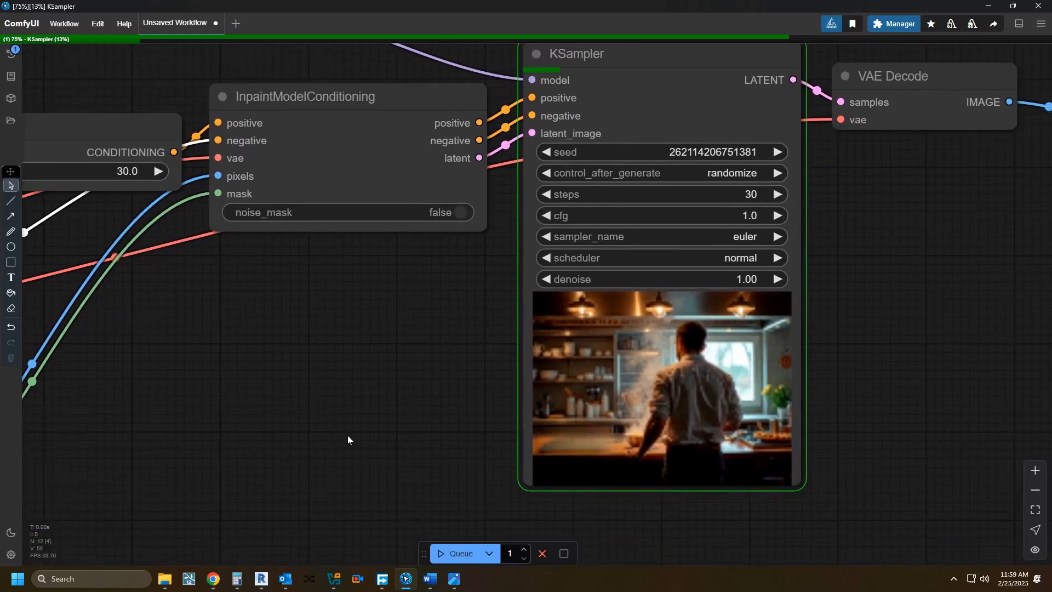
pyautogui.moveTo(346, 421); pyautogui.dragTo(375, 470)
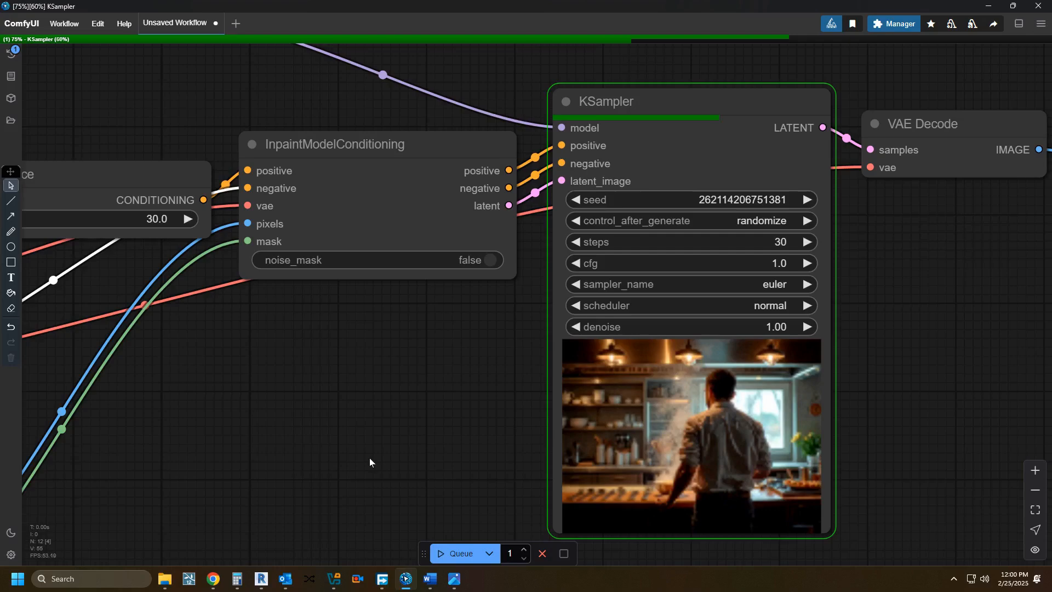
pyautogui.scroll(-5, 369, 458)
pyautogui.scroll(2, 370, 460)
pyautogui.scroll(4, 371, 455)
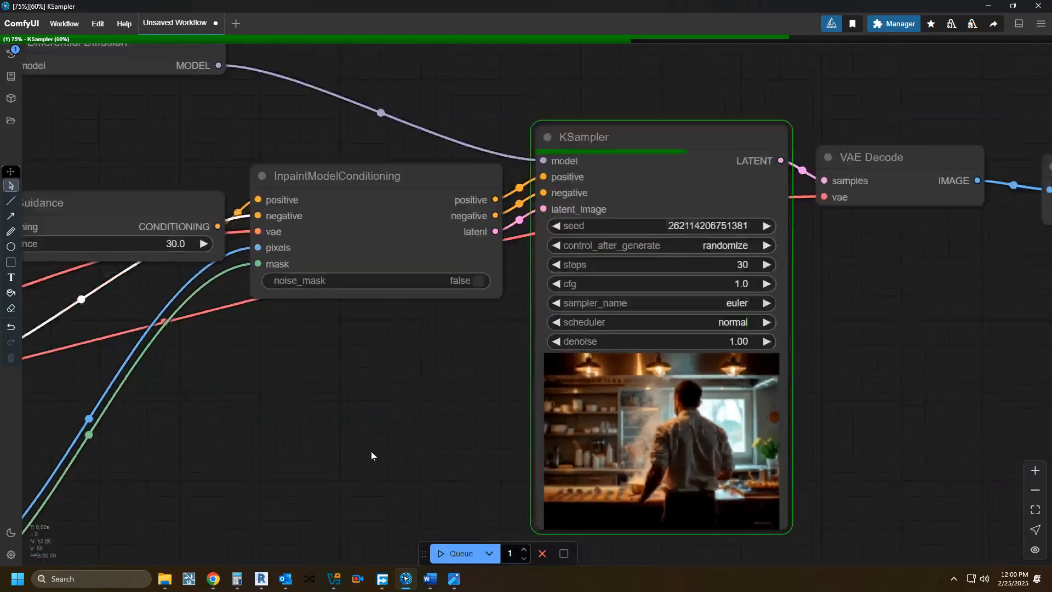
pyautogui.scroll(-3, 565, 455)
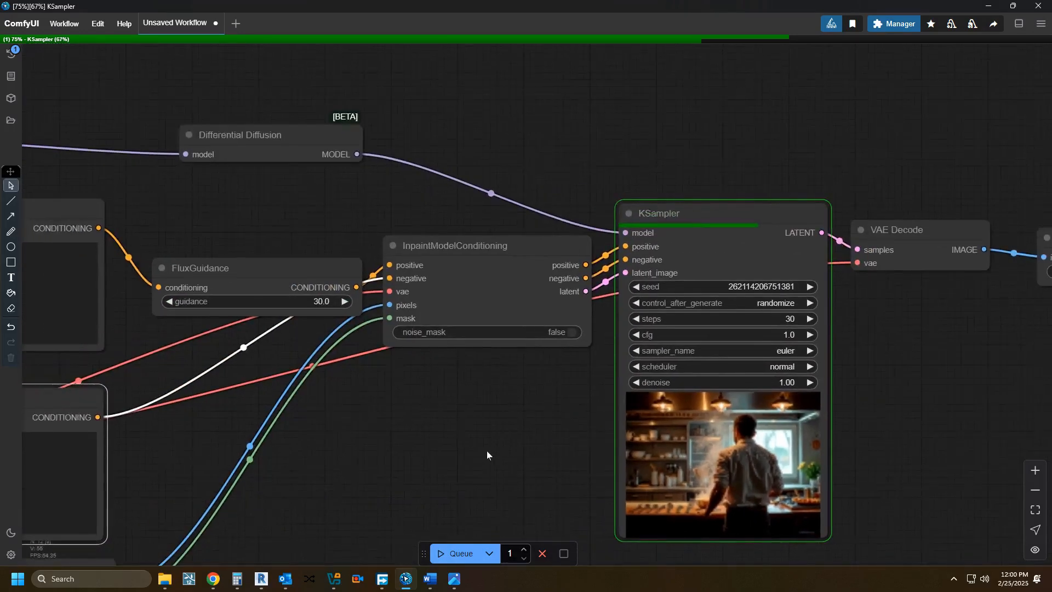
pyautogui.moveTo(486, 455); pyautogui.dragTo(415, 434)
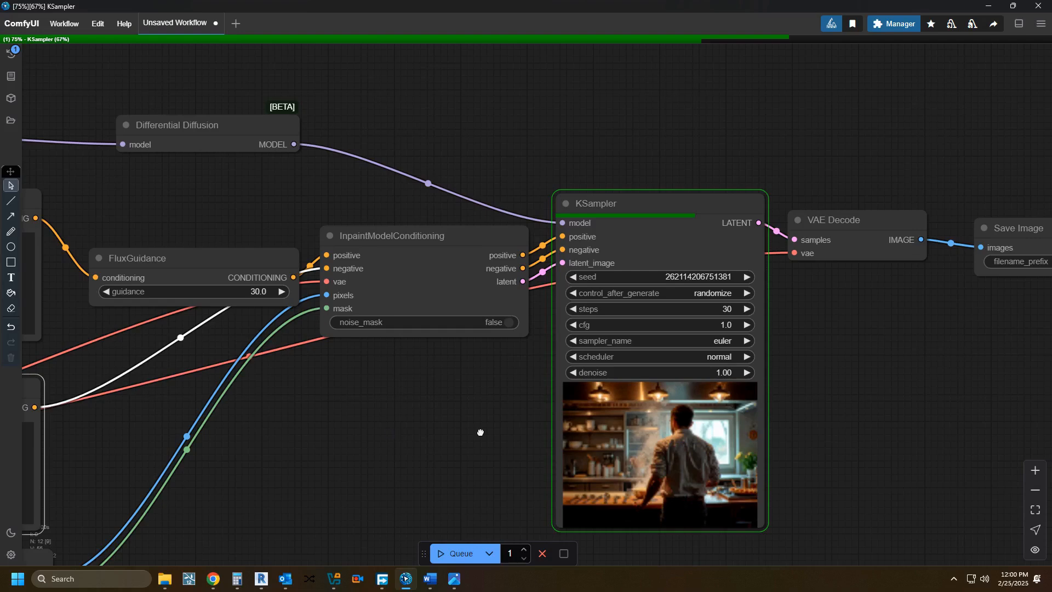
pyautogui.scroll(2, 480, 432)
pyautogui.scroll(-1, 481, 433)
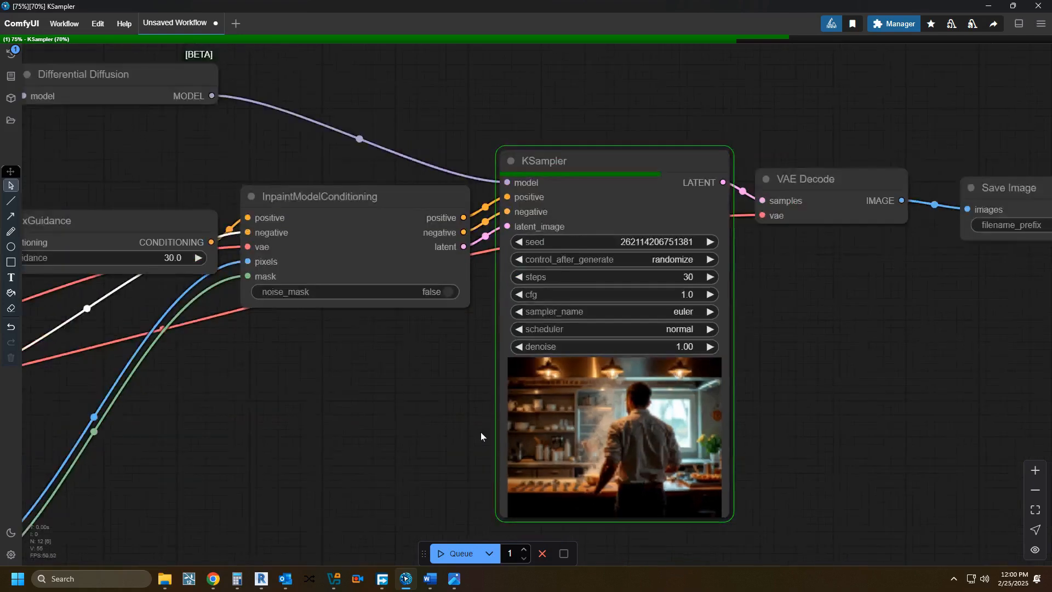
pyautogui.moveTo(427, 435); pyautogui.dragTo(423, 416)
pyautogui.scroll(1, 423, 414)
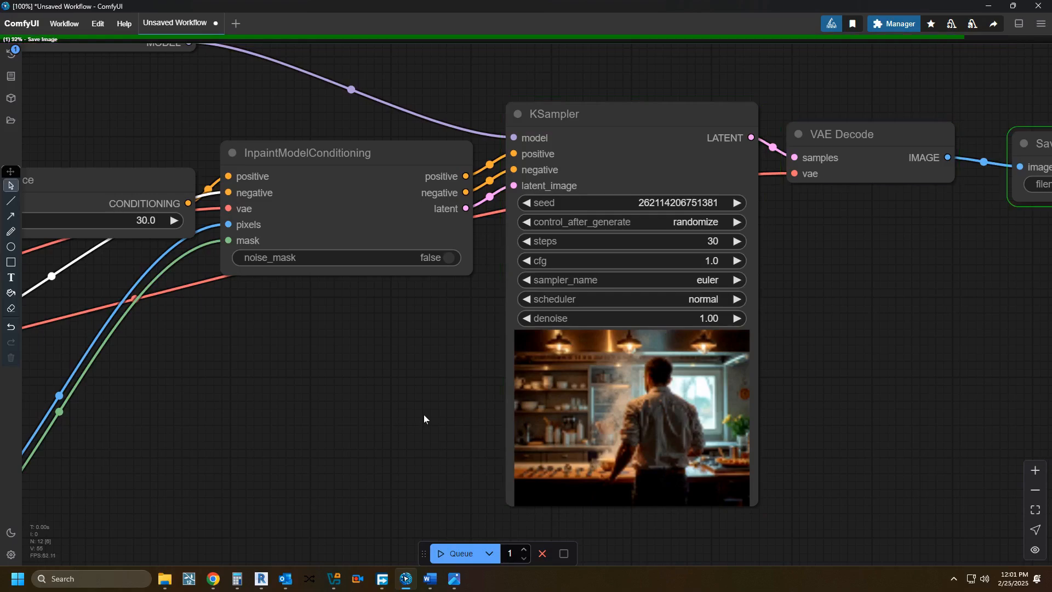
# Step: Inspect the finished image in the Save Image node, checking the inpainted kitchen counter area closely
pyautogui.scroll(-2, 423, 414)
pyautogui.scroll(-2, 332, 409)
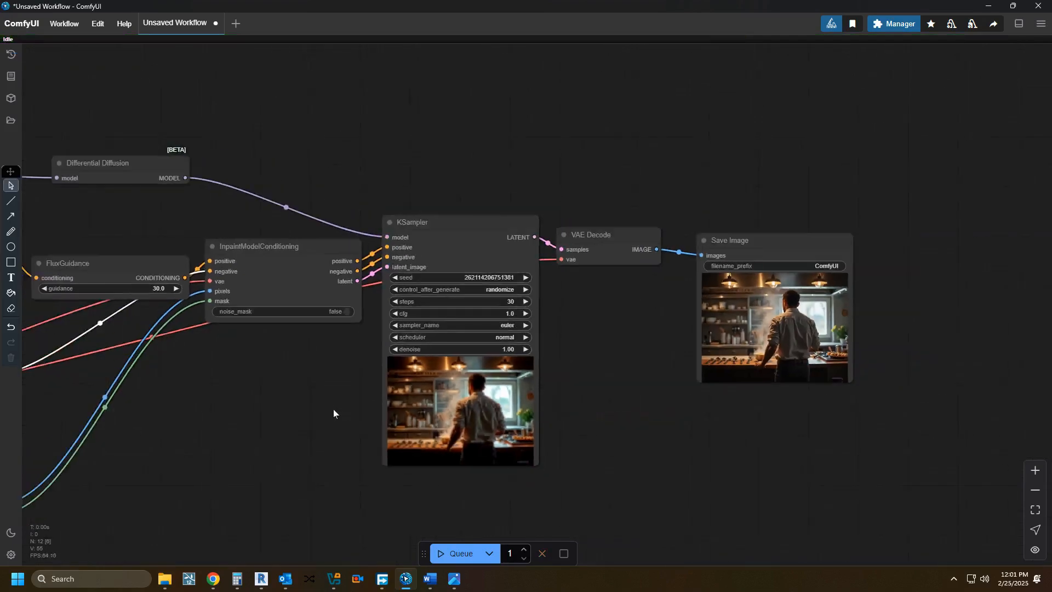
pyautogui.scroll(10, 691, 345)
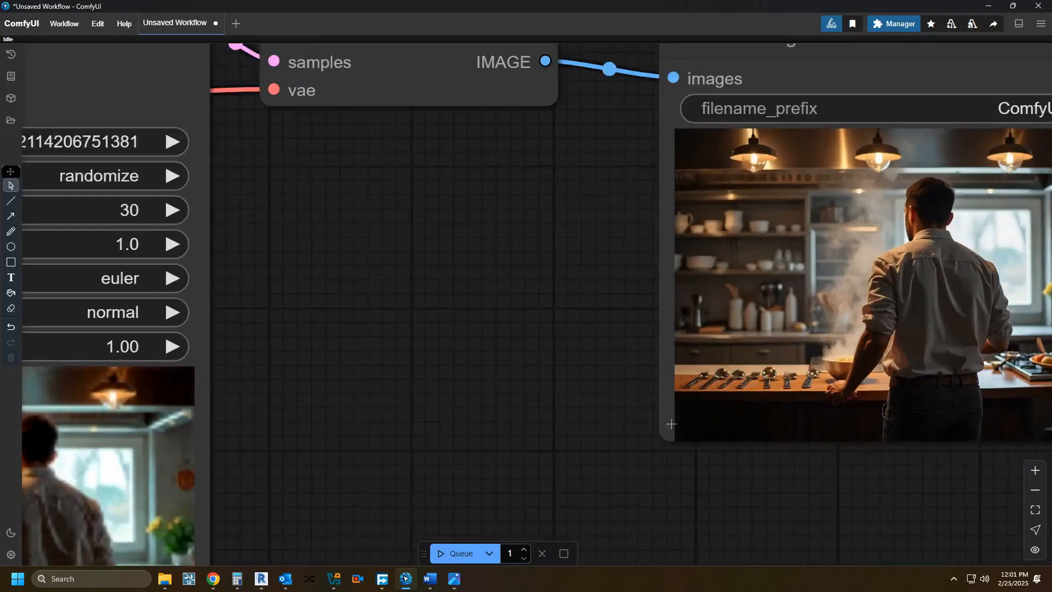
pyautogui.scroll(4, 630, 434)
pyautogui.moveTo(623, 436); pyautogui.dragTo(308, 496)
pyautogui.scroll(-2, 236, 524)
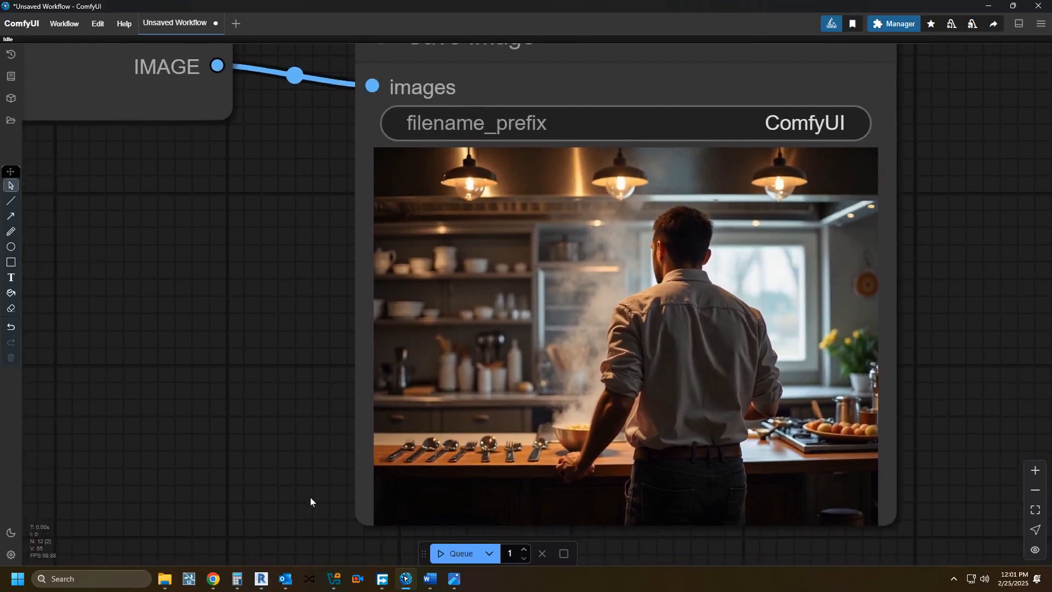
pyautogui.scroll(5, 447, 469)
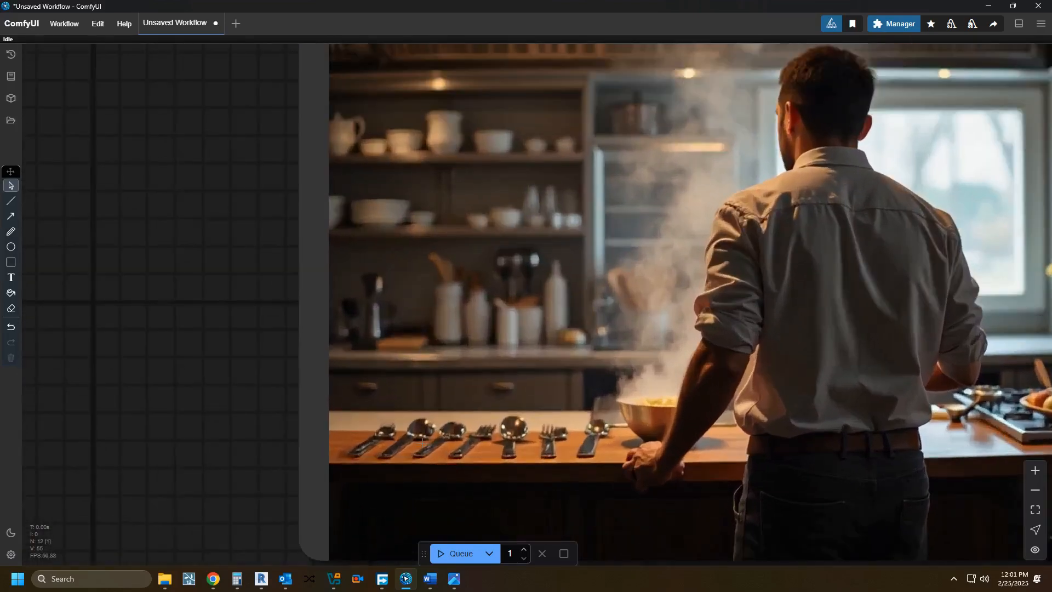
pyautogui.scroll(-4, 611, 439)
pyautogui.moveTo(515, 461); pyautogui.dragTo(585, 458)
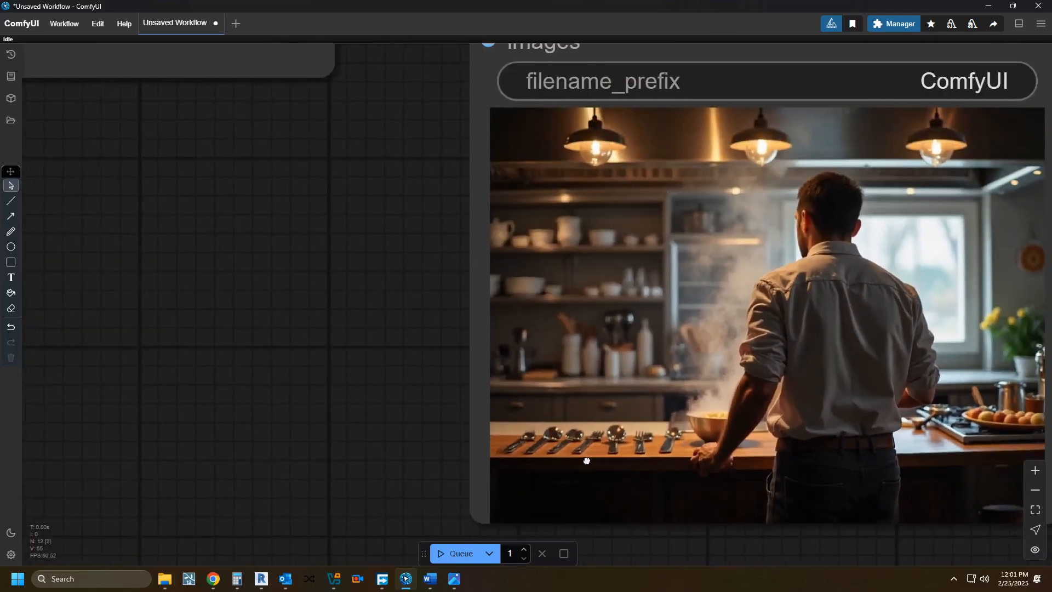
pyautogui.moveTo(387, 454); pyautogui.dragTo(634, 444)
pyautogui.scroll(-1, 635, 446)
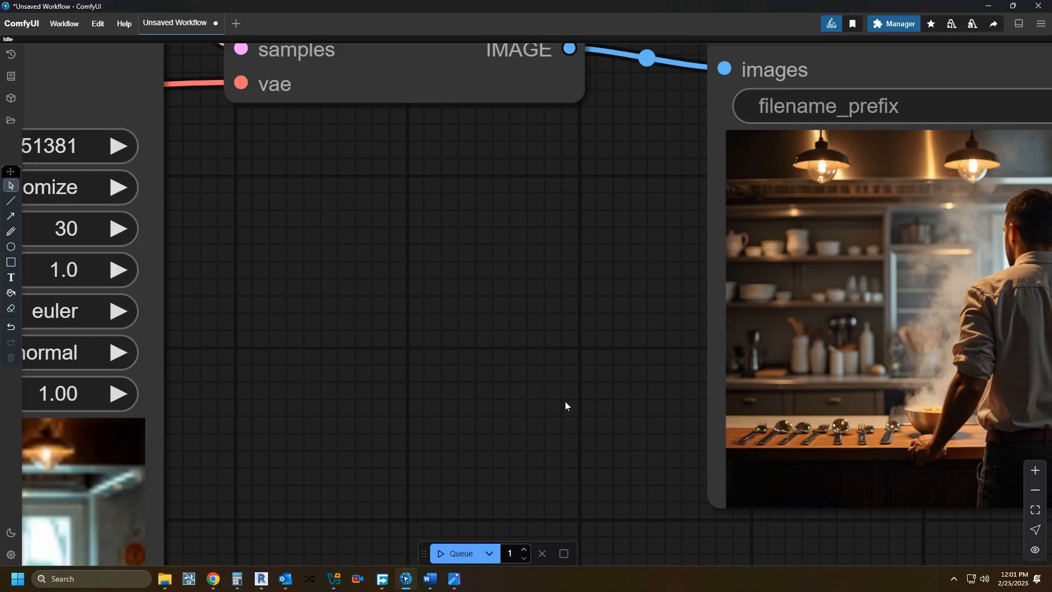
# Step: Copy the generated kitchen image from the Save Image node to Clipspace
pyautogui.scroll(-10, 564, 401)
pyautogui.scroll(-4, 602, 375)
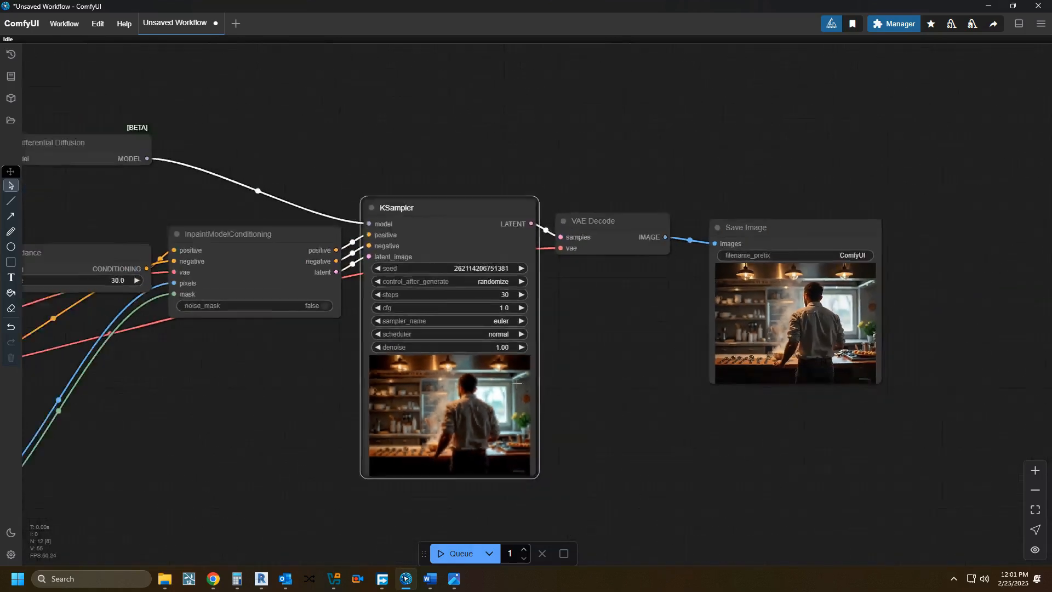
pyautogui.moveTo(603, 375); pyautogui.dragTo(712, 392)
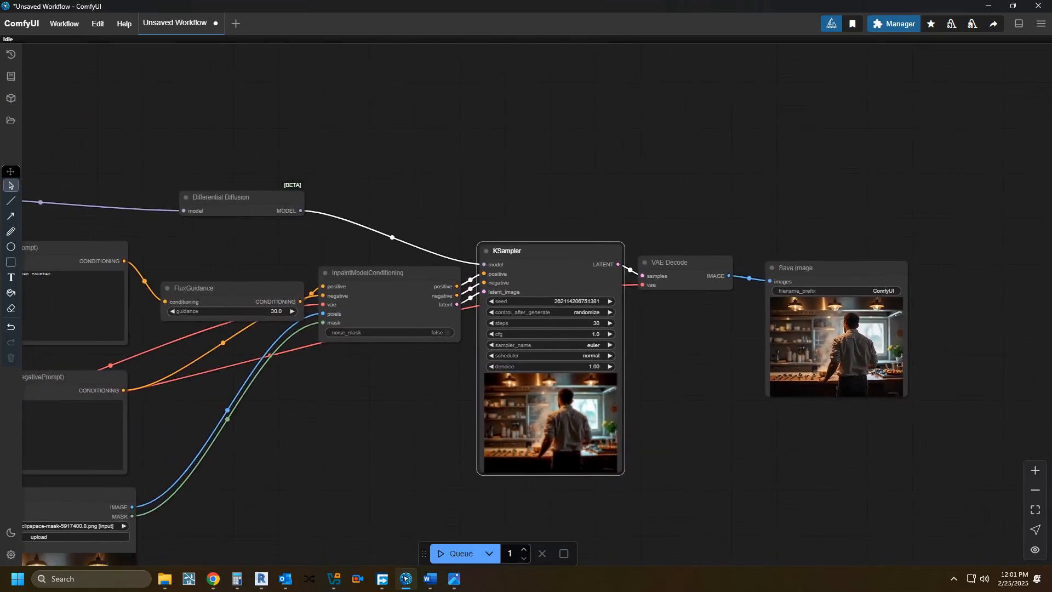
pyautogui.rightClick(817, 307)
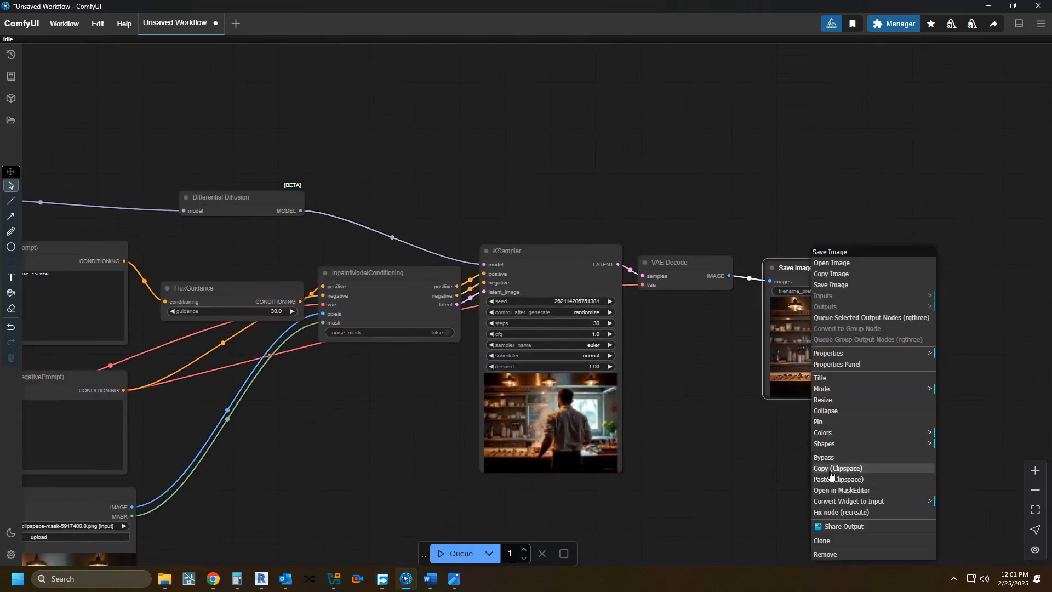
pyautogui.click(831, 471)
# Step: Paste the Clipspace image into the Load Image node as the new source image
pyautogui.scroll(-3, 731, 420)
pyautogui.moveTo(730, 420); pyautogui.dragTo(959, 380)
pyautogui.scroll(4, 597, 469)
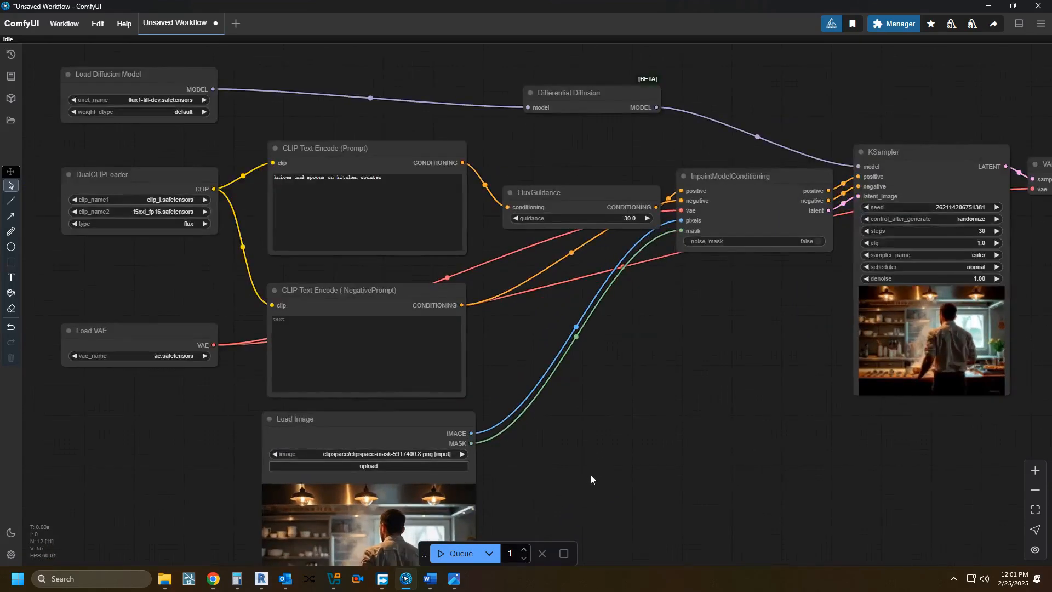
pyautogui.moveTo(591, 479); pyautogui.dragTo(580, 330)
pyautogui.rightClick(427, 267)
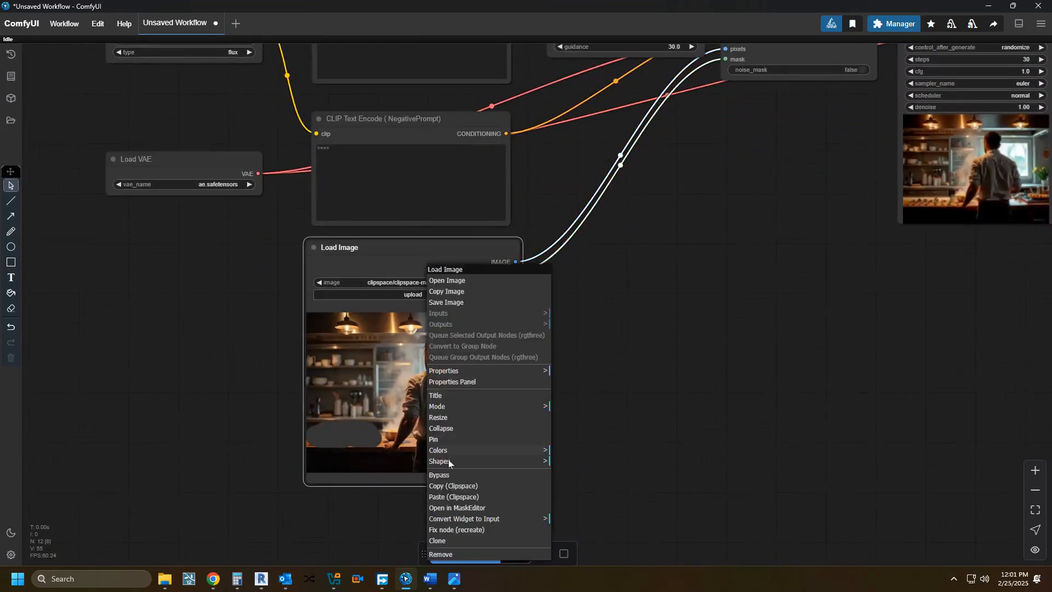
pyautogui.click(454, 497)
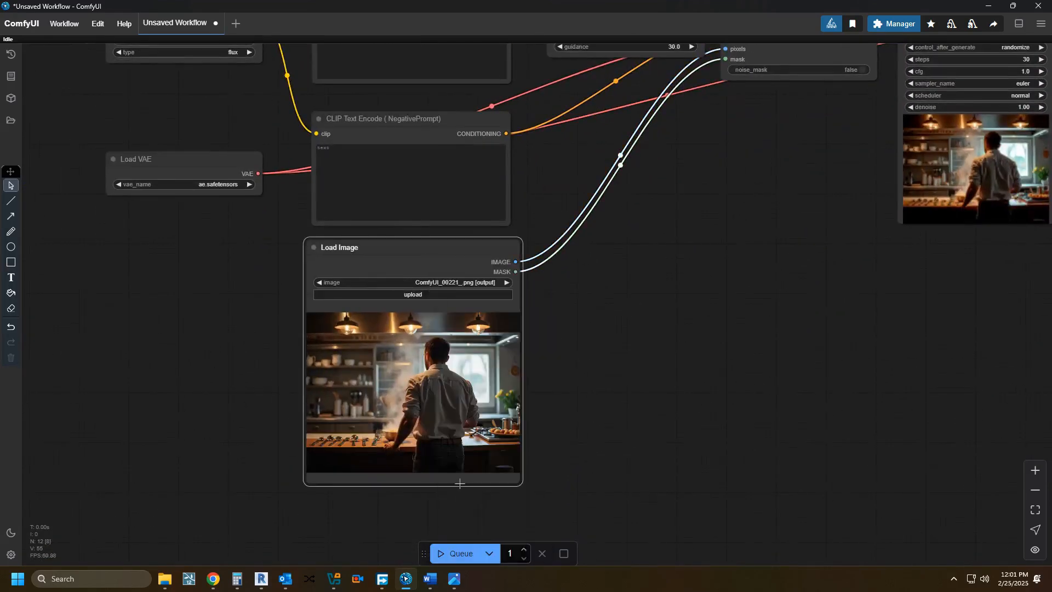
# Step: Mask the kitchen shelves behind the man in the Load Image node's MaskEditor, using a reduced mask opacity, and save the mask
pyautogui.scroll(-3, 459, 483)
pyautogui.rightClick(407, 391)
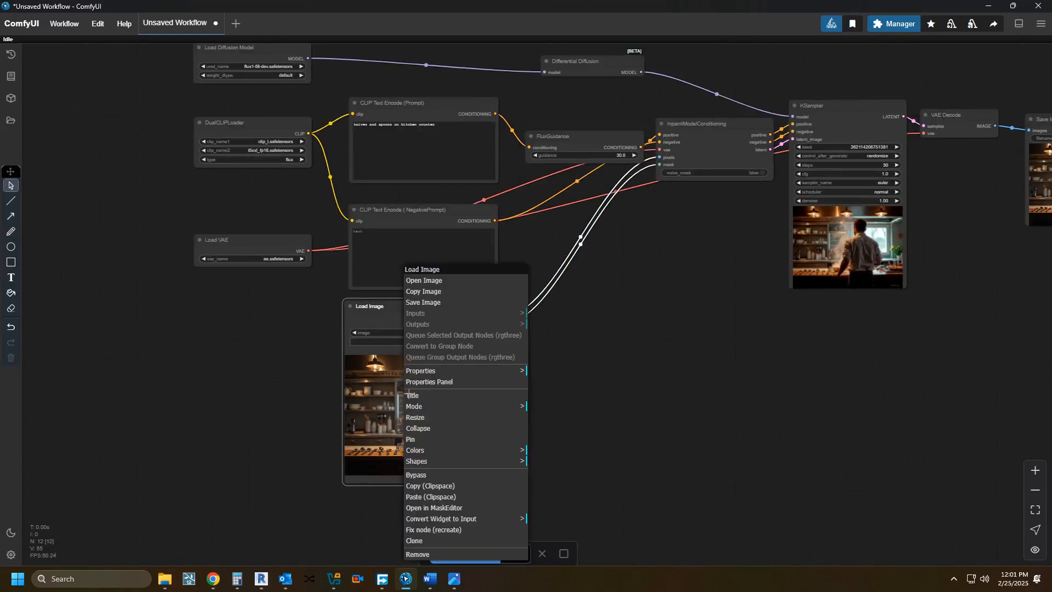
pyautogui.click(435, 509)
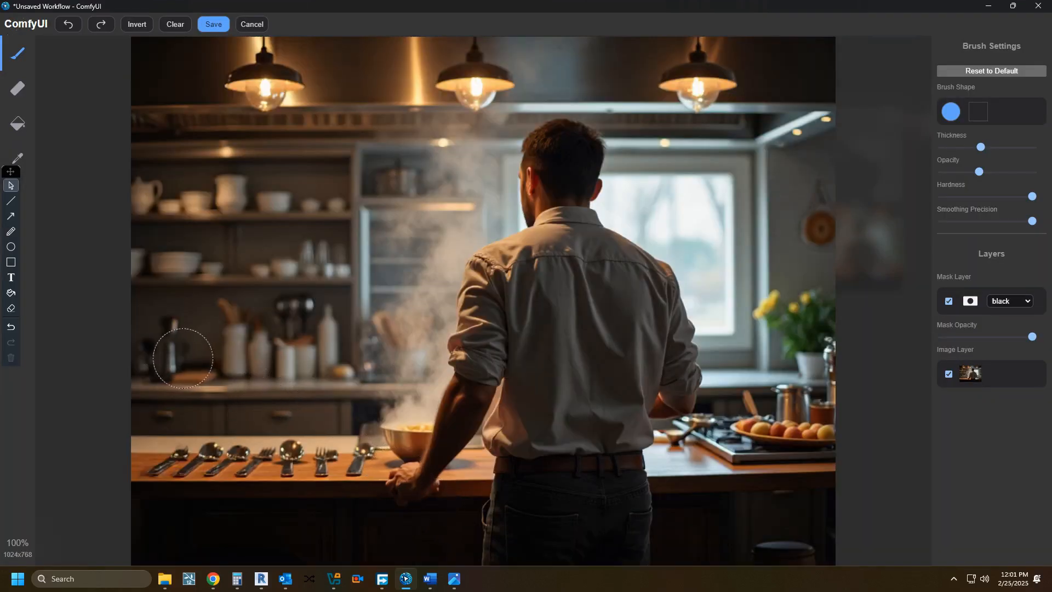
pyautogui.moveTo(1032, 336); pyautogui.dragTo(999, 336)
pyautogui.moveTo(255, 349)
pyautogui.mouseDown()
pyautogui.moveTo(177, 357)
pyautogui.moveTo(141, 346)
pyautogui.moveTo(147, 186)
pyautogui.moveTo(329, 180)
pyautogui.moveTo(337, 357)
pyautogui.moveTo(192, 351)
pyautogui.moveTo(234, 289)
pyautogui.moveTo(328, 286)
pyautogui.moveTo(228, 317)
pyautogui.moveTo(188, 271)
pyautogui.moveTo(200, 213)
pyautogui.moveTo(289, 205)
pyautogui.moveTo(292, 239)
pyautogui.moveTo(216, 251)
pyautogui.moveTo(179, 352)
pyautogui.moveTo(180, 328)
pyautogui.mouseUp()
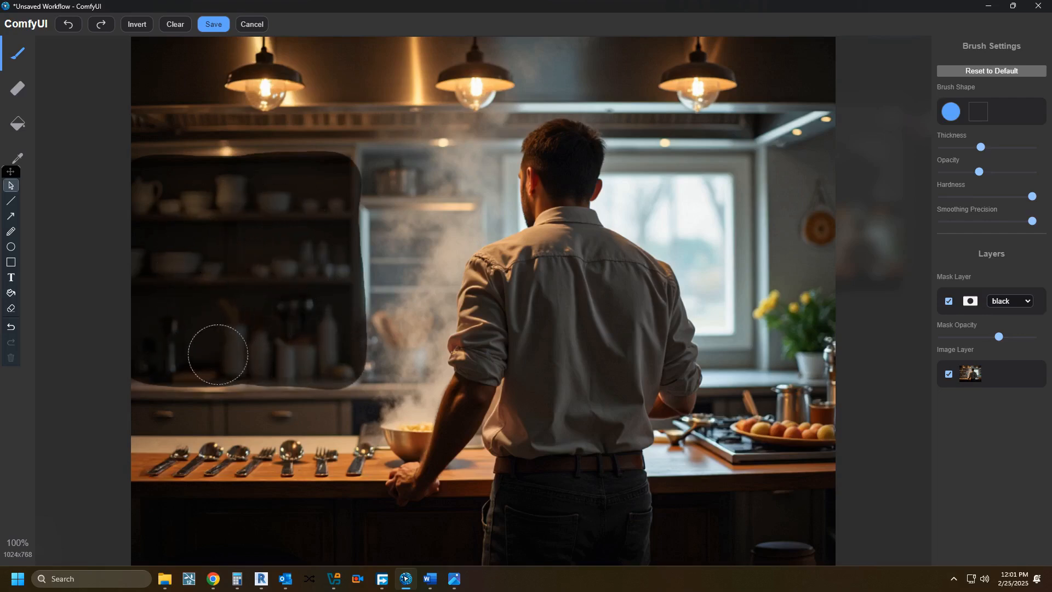
pyautogui.click(214, 24)
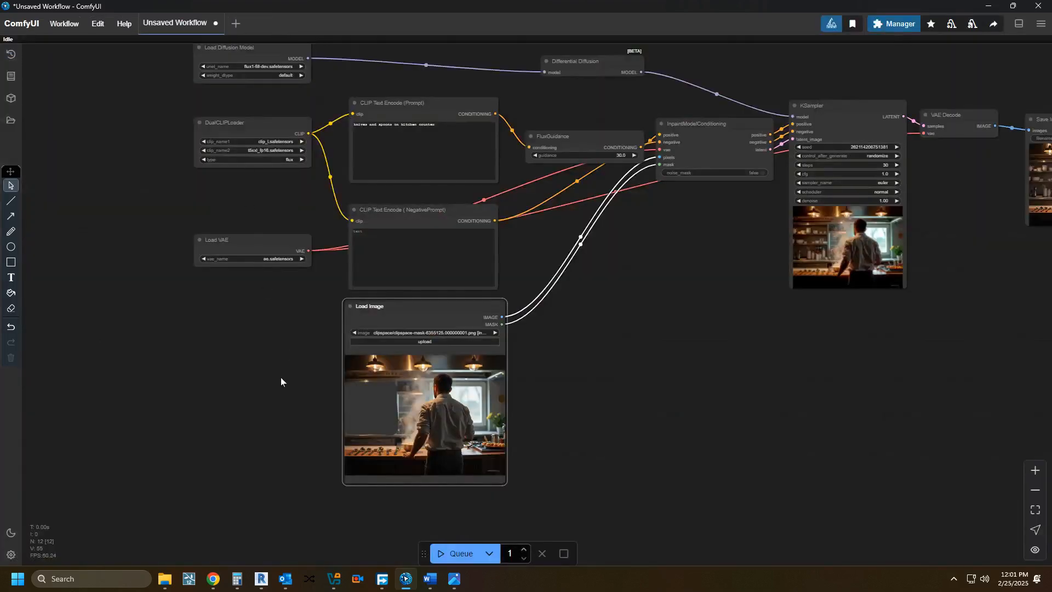
# Step: Replace the positive prompt with "fruits and vegetables in shelves" and queue the workflow
pyautogui.moveTo(271, 392); pyautogui.dragTo(208, 422)
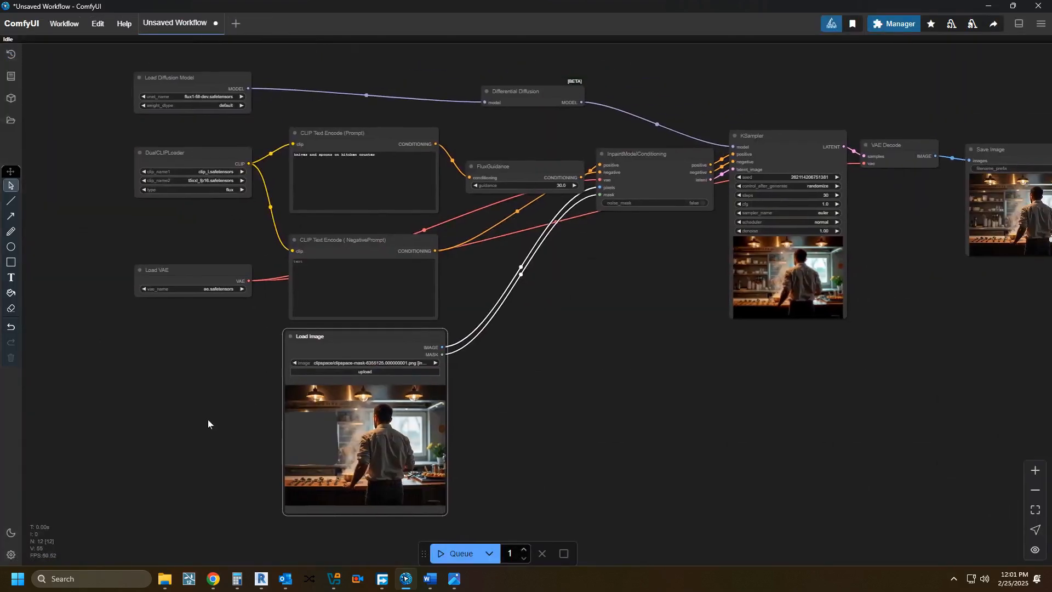
pyautogui.scroll(5, 306, 218)
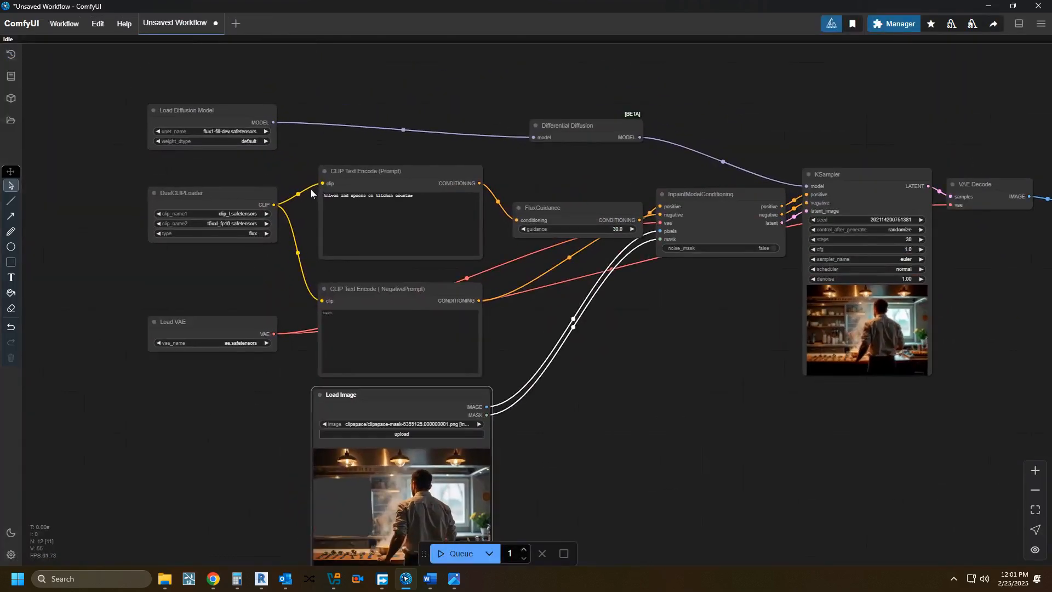
pyautogui.click(368, 200)
pyautogui.hotkey('ctrl', 'a')
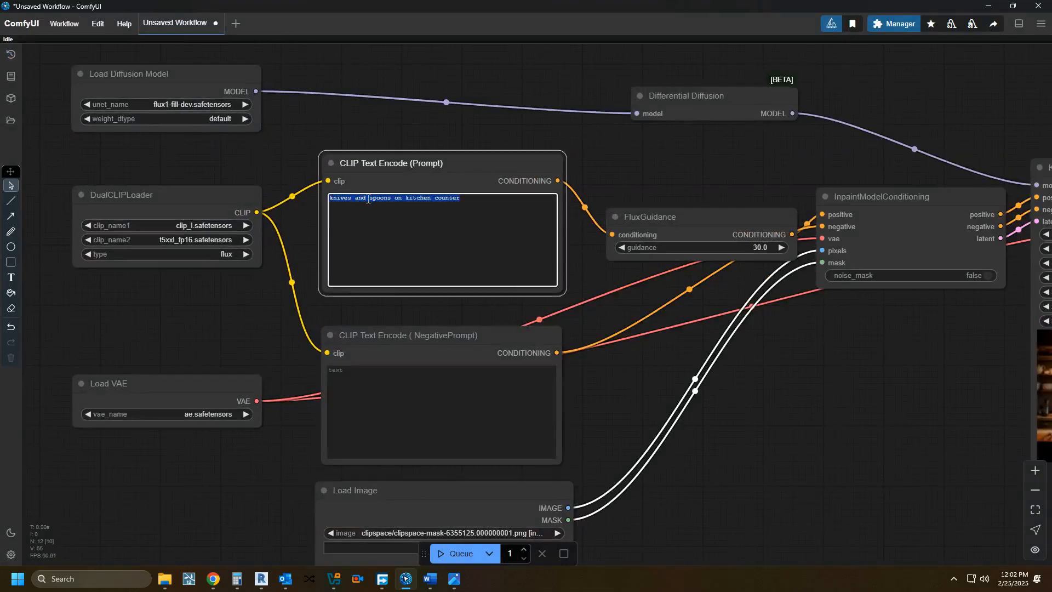
pyautogui.write('fur')
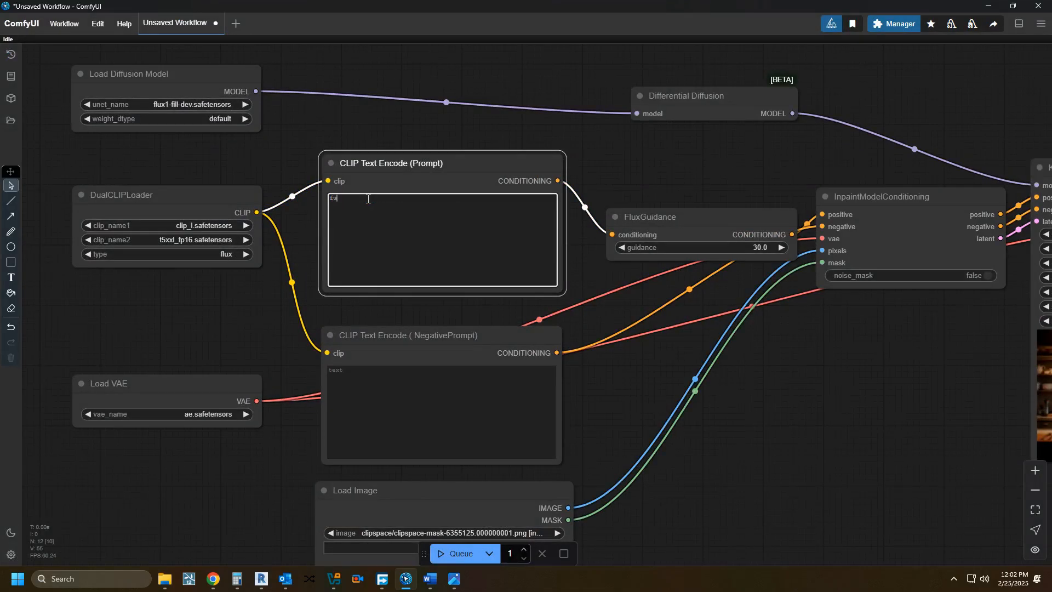
pyautogui.press('BackSpace')
pyautogui.write('ruits and vegetables in shelves')
pyautogui.click(444, 553)
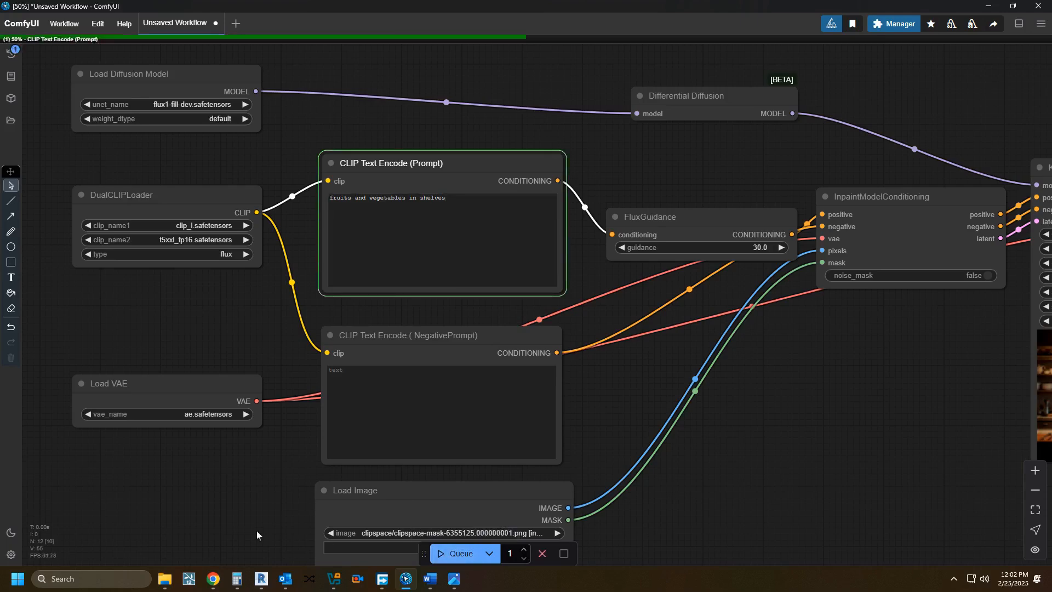
# Step: Look over the running workflow from the loader nodes to the KSampler's early live preview
pyautogui.scroll(-2, 240, 280)
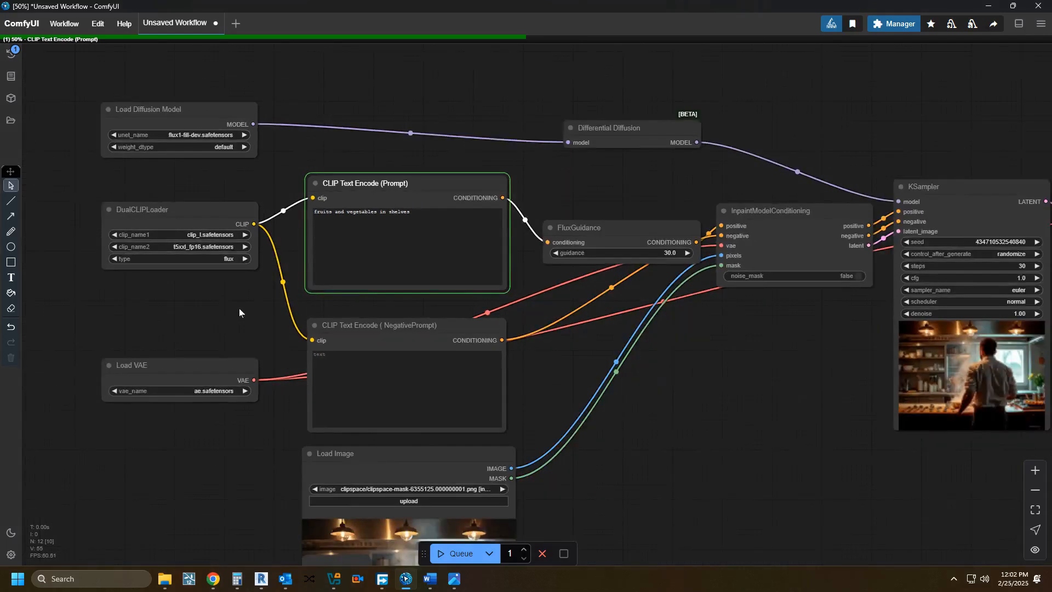
pyautogui.scroll(3, 239, 308)
pyautogui.moveTo(254, 278); pyautogui.dragTo(301, 359)
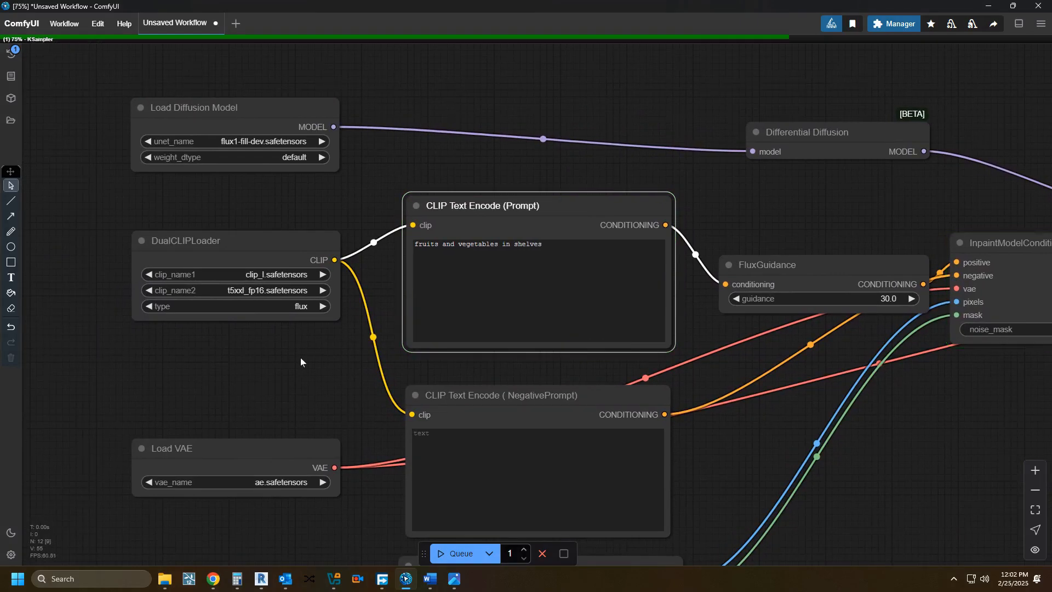
pyautogui.moveTo(300, 357); pyautogui.dragTo(245, 331)
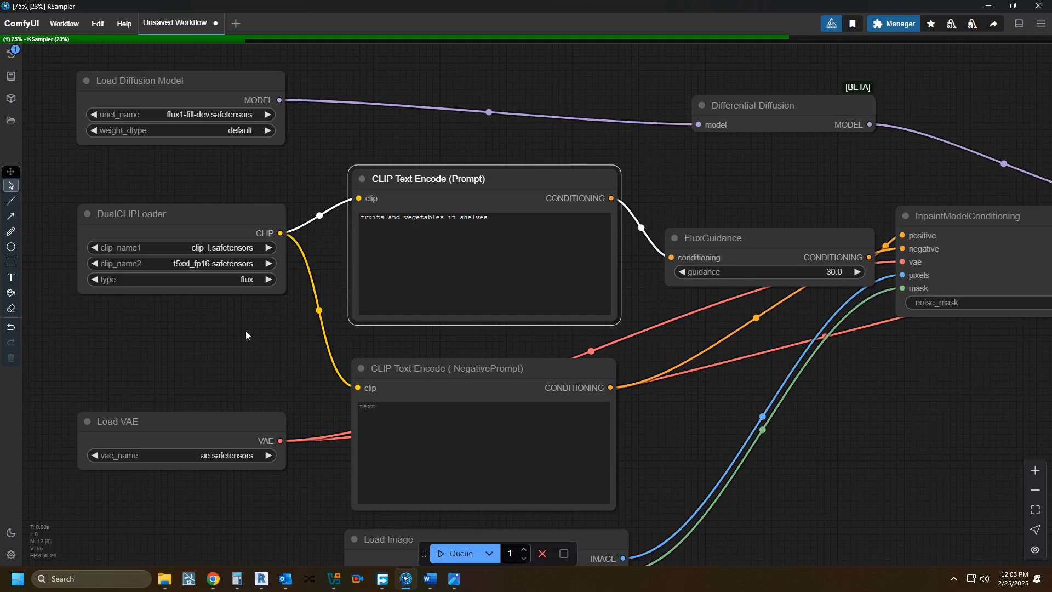
pyautogui.moveTo(252, 330); pyautogui.dragTo(173, 297)
pyautogui.moveTo(619, 375); pyautogui.dragTo(364, 408)
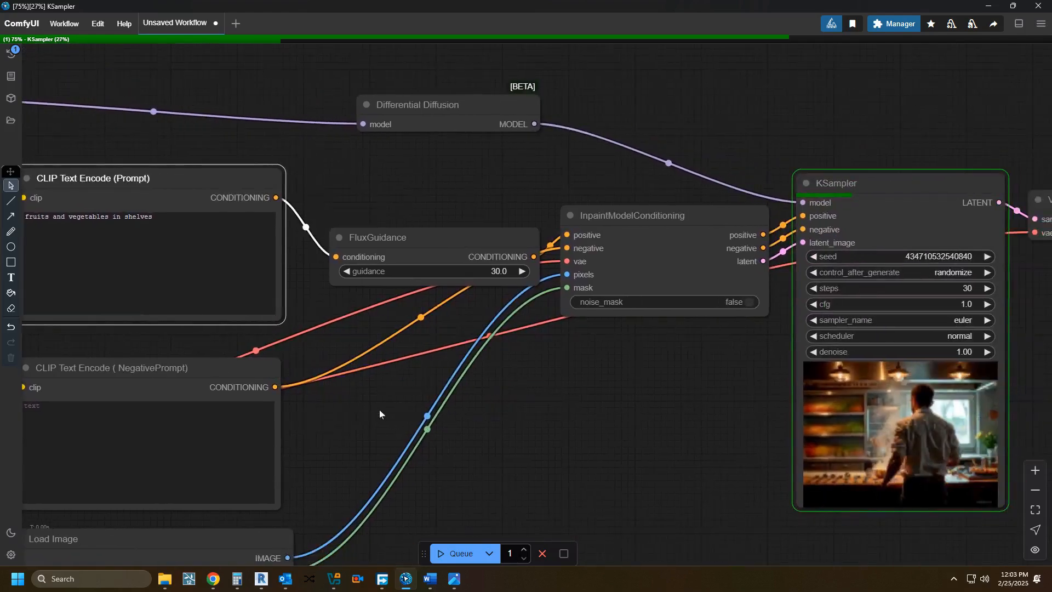
pyautogui.scroll(1, 553, 429)
pyautogui.moveTo(552, 429); pyautogui.dragTo(455, 428)
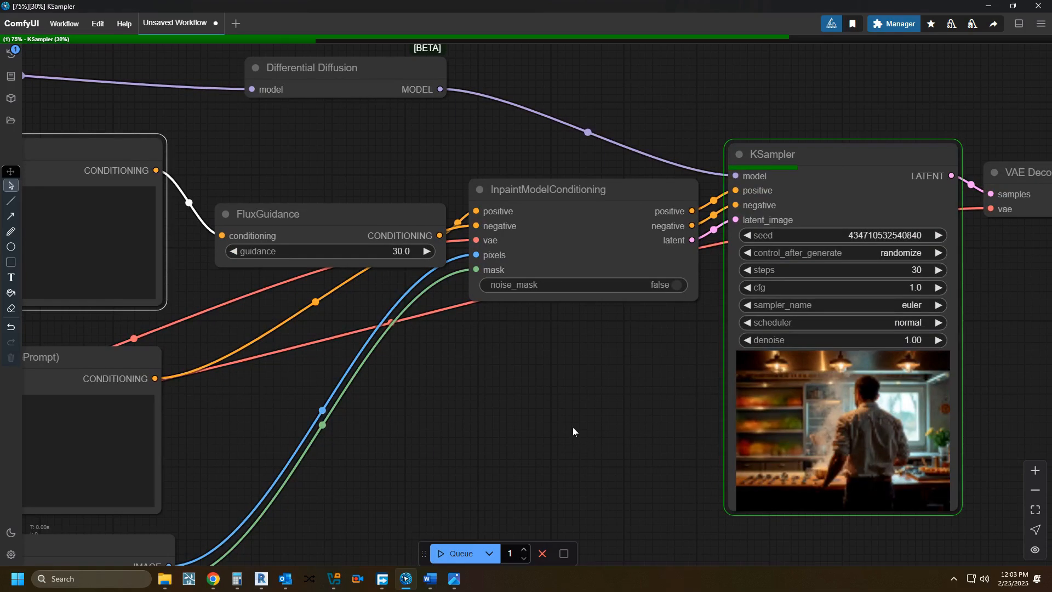
# Step: Capture a screen snip of the masked kitchen image in the Load Image node
pyautogui.scroll(-1, 573, 427)
pyautogui.moveTo(545, 427); pyautogui.dragTo(673, 258)
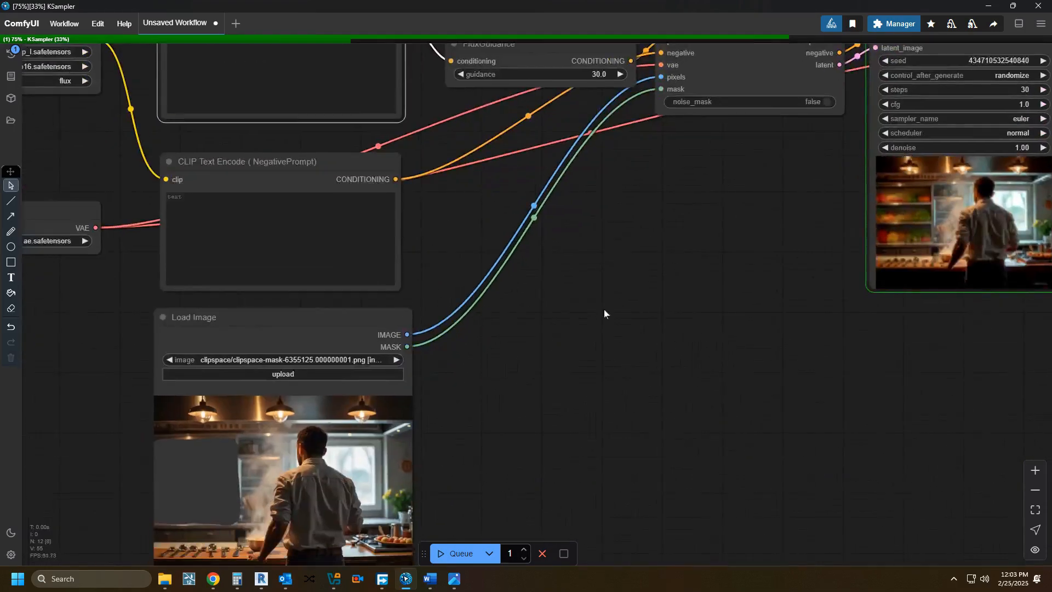
pyautogui.scroll(2, 550, 382)
pyautogui.moveTo(555, 380); pyautogui.dragTo(724, 254)
pyautogui.scroll(2, 636, 393)
pyautogui.moveTo(648, 387); pyautogui.dragTo(731, 346)
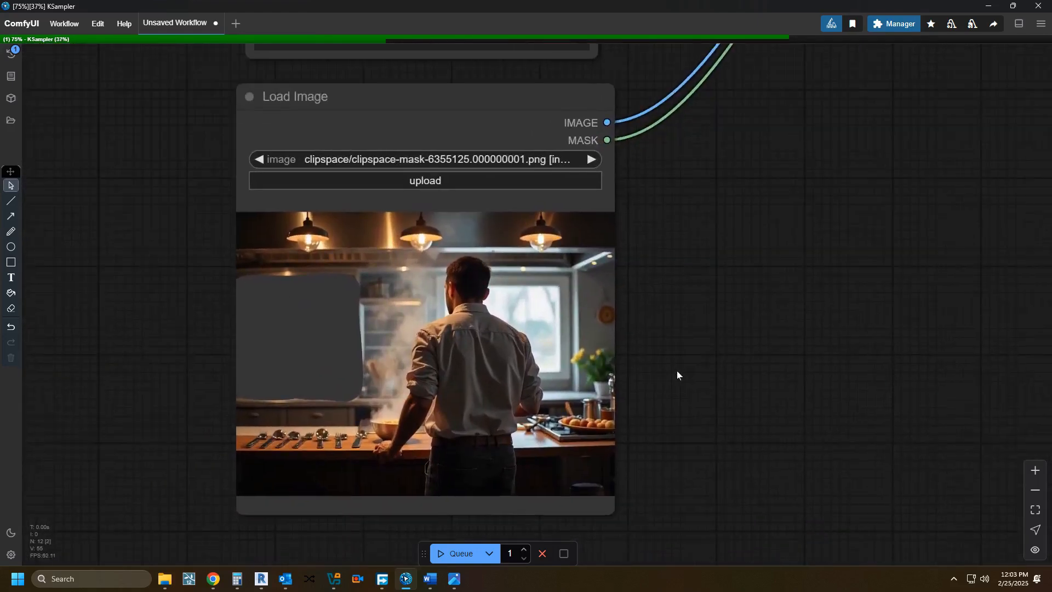
pyautogui.press('super+shift+s')
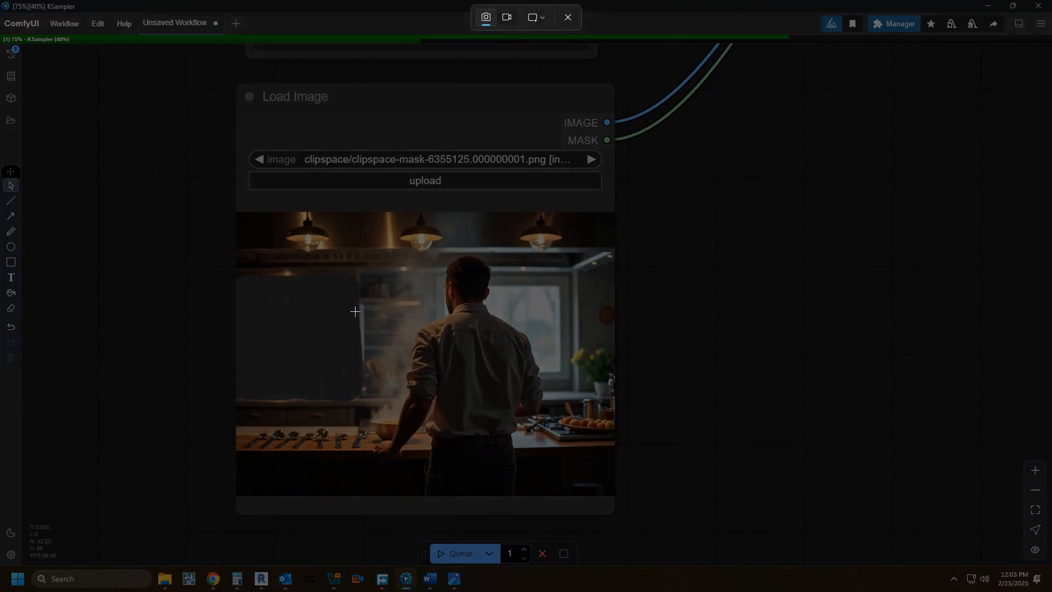
pyautogui.moveTo(236, 211); pyautogui.dragTo(612, 495)
# Step: Follow the KSampler's live preview of the masked shelf area until sampling completes
pyautogui.scroll(-4, 671, 465)
pyautogui.scroll(-5, 665, 400)
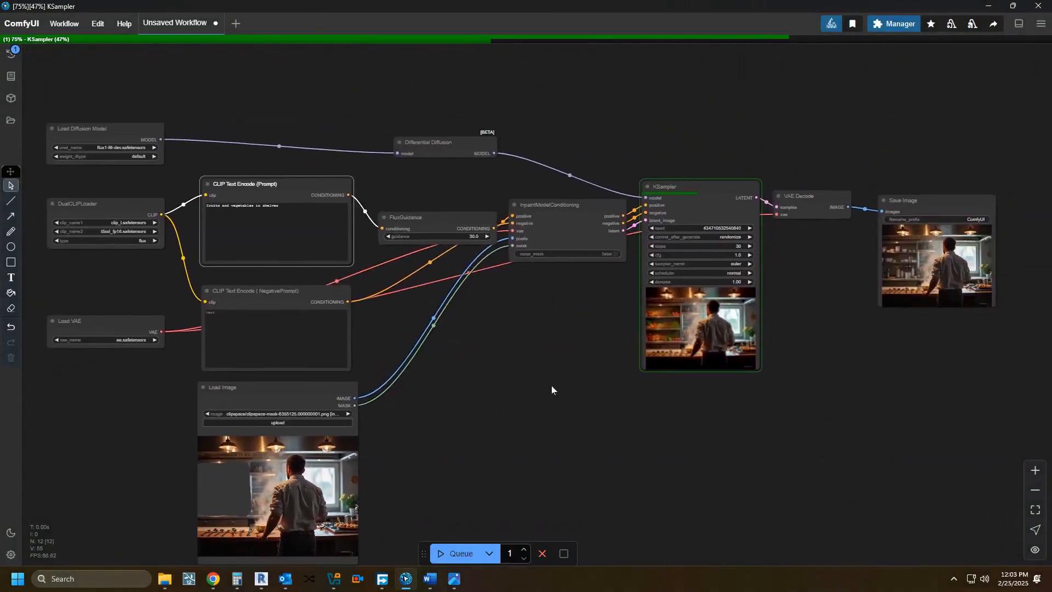
pyautogui.scroll(4, 645, 346)
pyautogui.scroll(4, 398, 376)
pyautogui.moveTo(598, 339); pyautogui.dragTo(281, 405)
pyautogui.scroll(3, 324, 386)
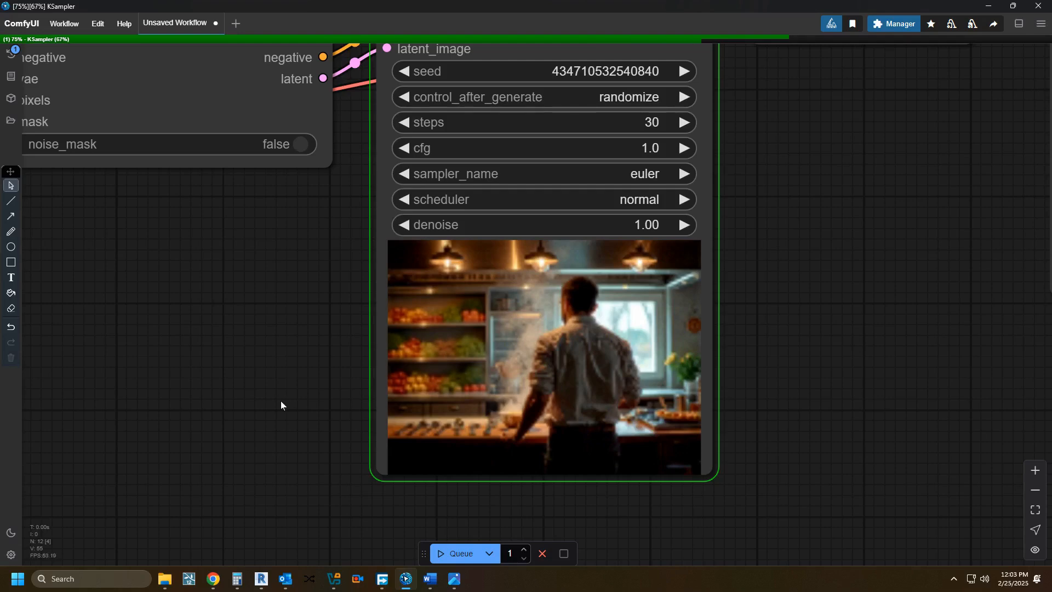
pyautogui.scroll(-3, 281, 404)
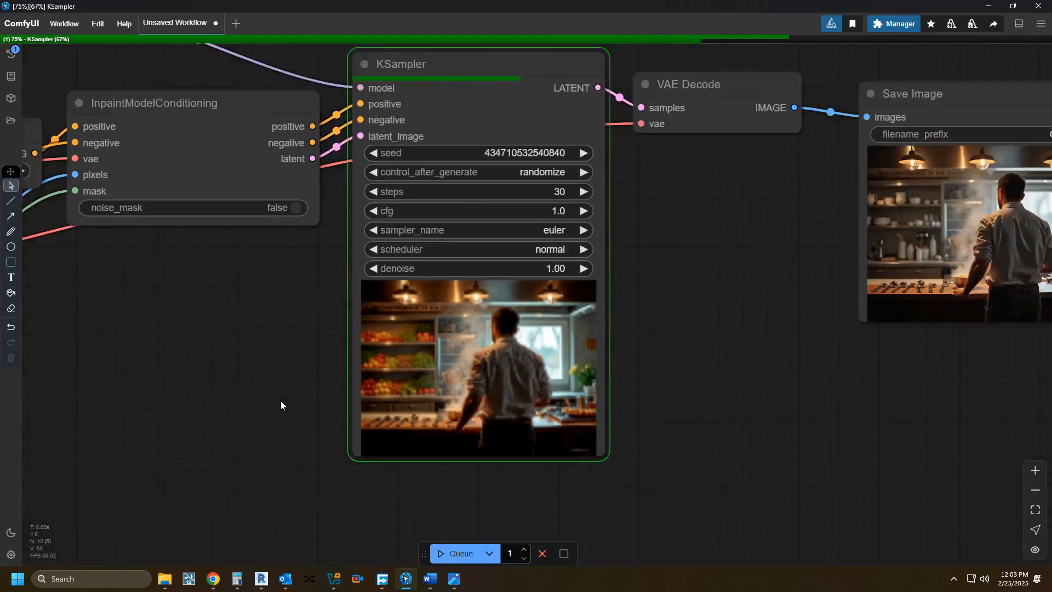
pyautogui.moveTo(281, 404); pyautogui.dragTo(329, 448)
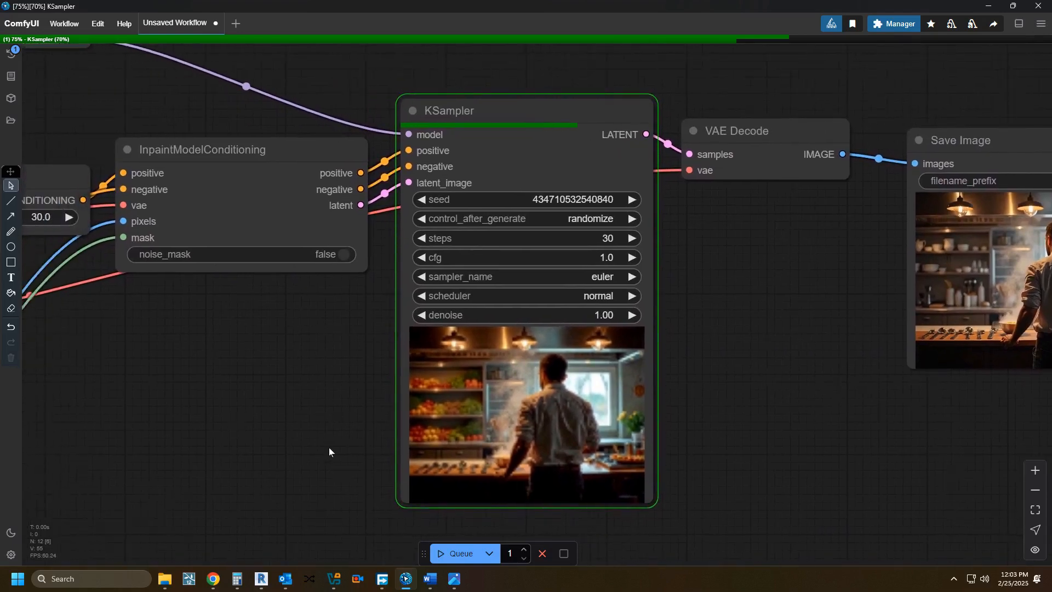
pyautogui.moveTo(329, 448); pyautogui.dragTo(713, 580)
pyautogui.moveTo(484, 447); pyautogui.dragTo(768, 429)
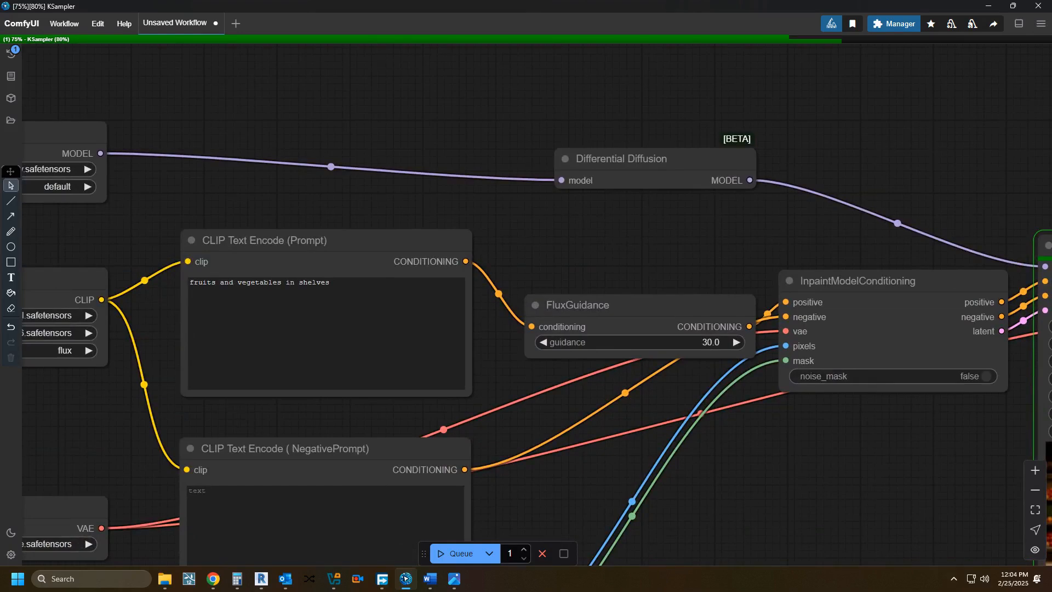
pyautogui.moveTo(729, 460); pyautogui.dragTo(621, 434)
pyautogui.scroll(-1, 617, 439)
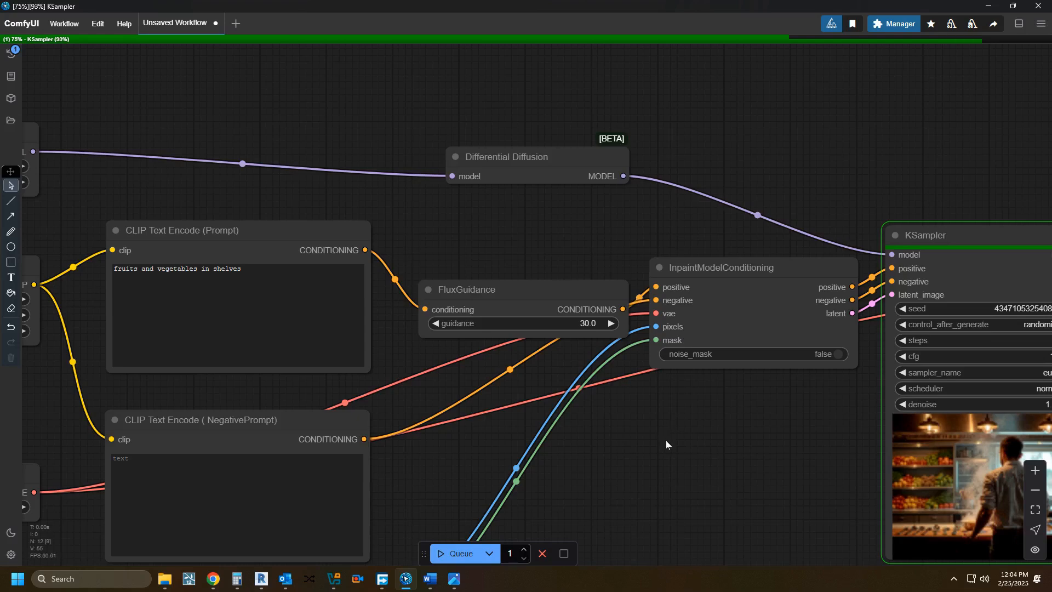
pyautogui.moveTo(665, 440); pyautogui.dragTo(249, 376)
pyautogui.moveTo(320, 383); pyautogui.dragTo(368, 456)
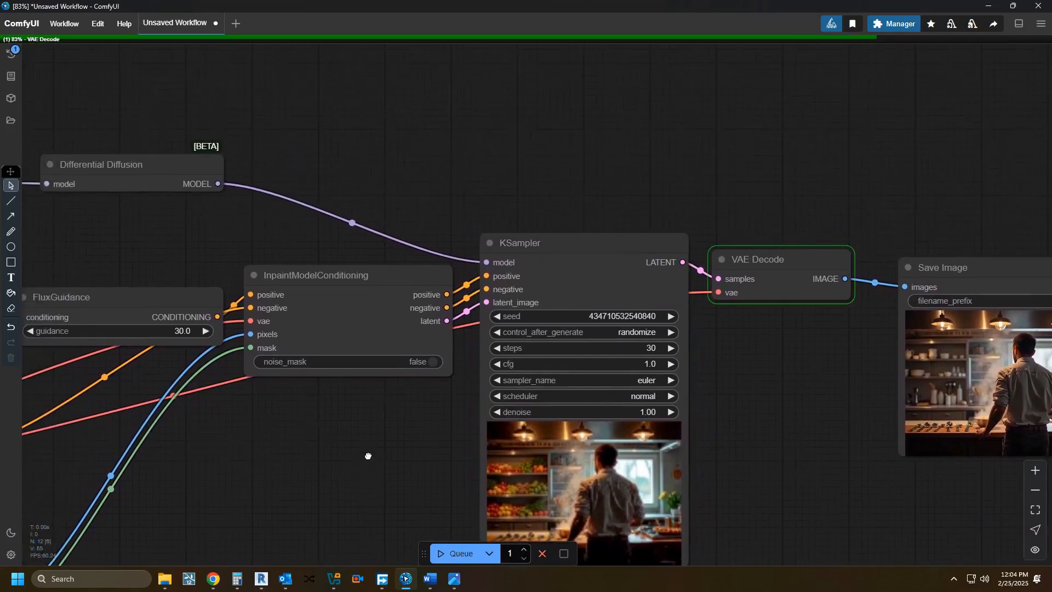
# Step: Examine the finished image in the Save Image node, checking the inpainted shelves closely
pyautogui.moveTo(846, 436); pyautogui.dragTo(491, 373)
pyautogui.scroll(9, 518, 332)
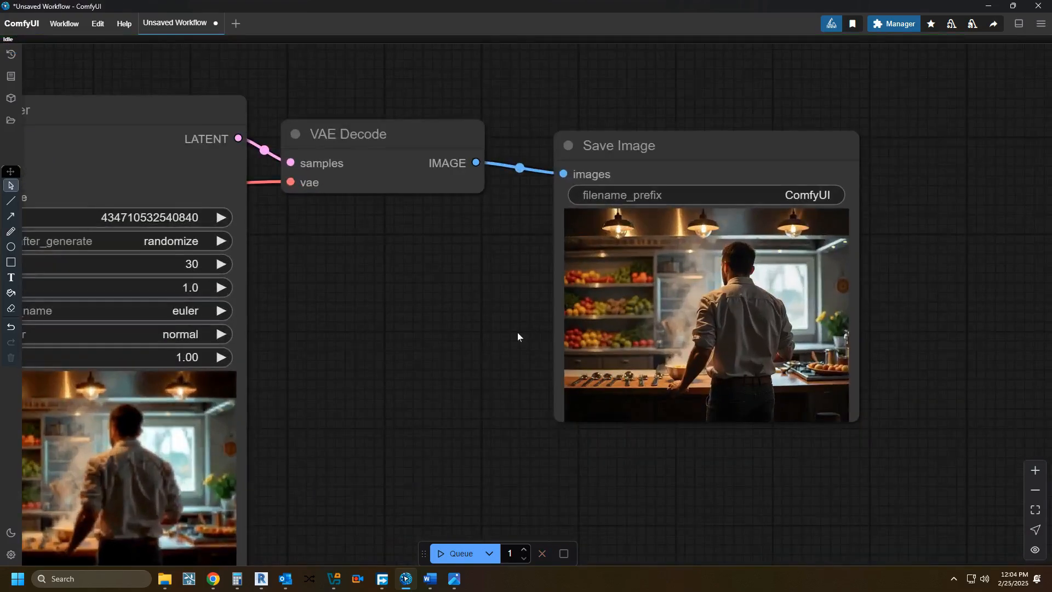
pyautogui.moveTo(517, 332); pyautogui.dragTo(343, 397)
pyautogui.scroll(-2, 343, 399)
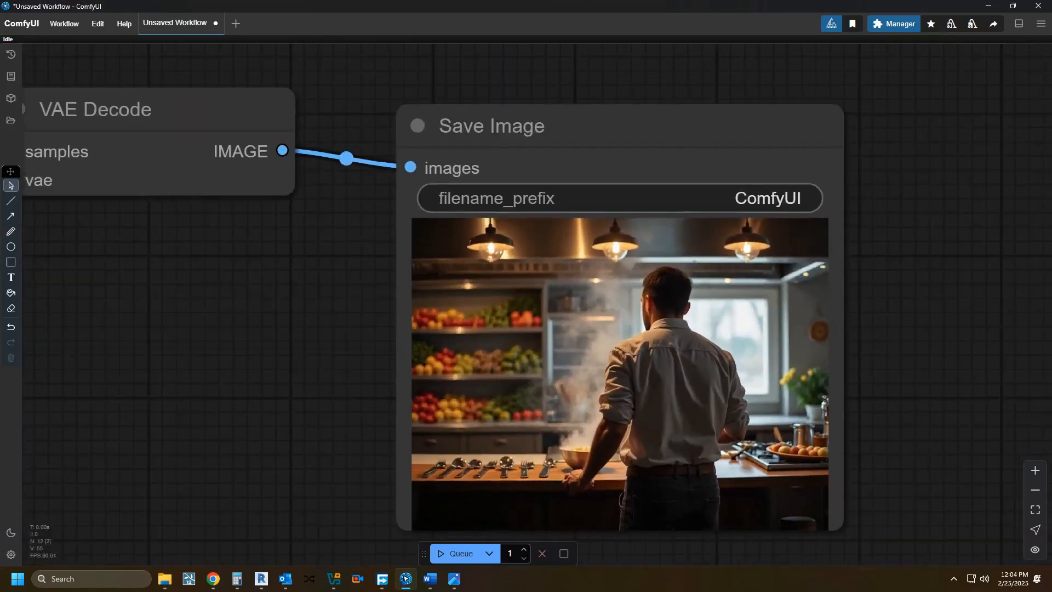
pyautogui.scroll(6, 444, 364)
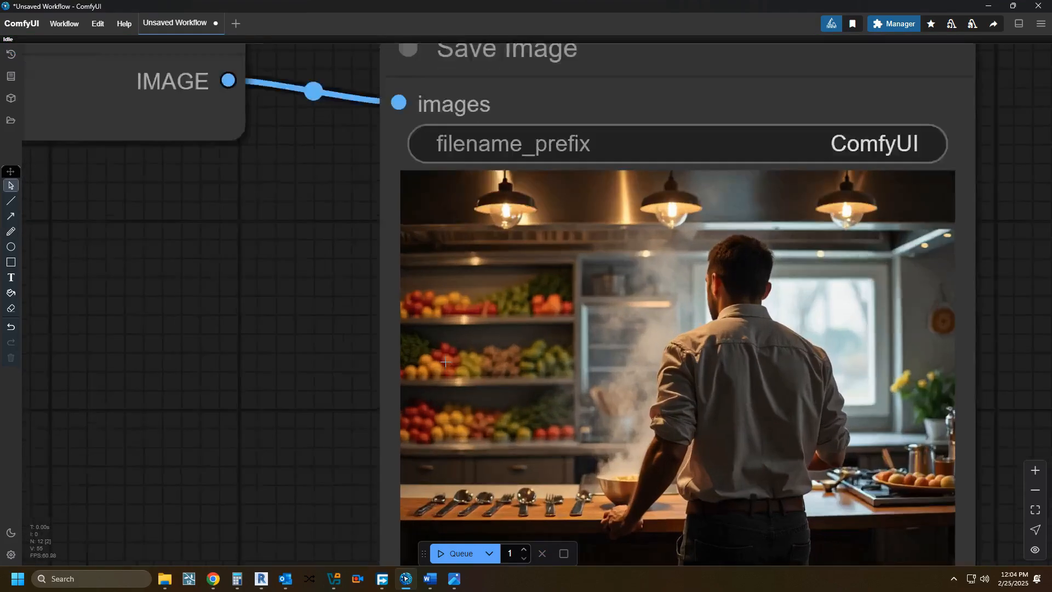
pyautogui.scroll(-4, 509, 443)
pyautogui.moveTo(489, 431); pyautogui.dragTo(409, 341)
pyautogui.scroll(-7, 417, 356)
pyautogui.moveTo(302, 396); pyautogui.dragTo(603, 393)
pyautogui.scroll(-5, 592, 398)
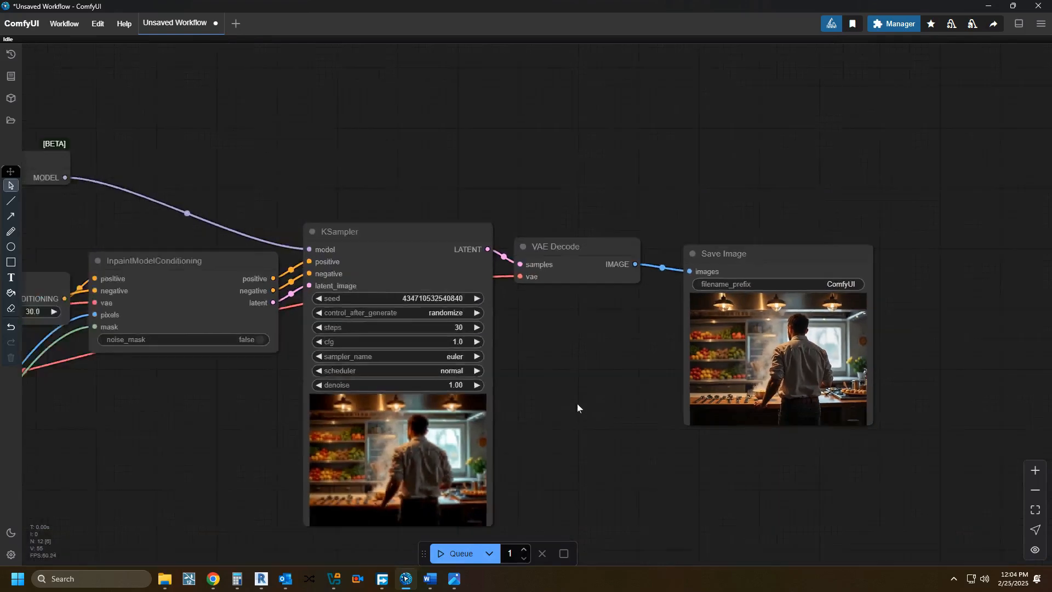
pyautogui.moveTo(672, 404); pyautogui.dragTo(863, 406)
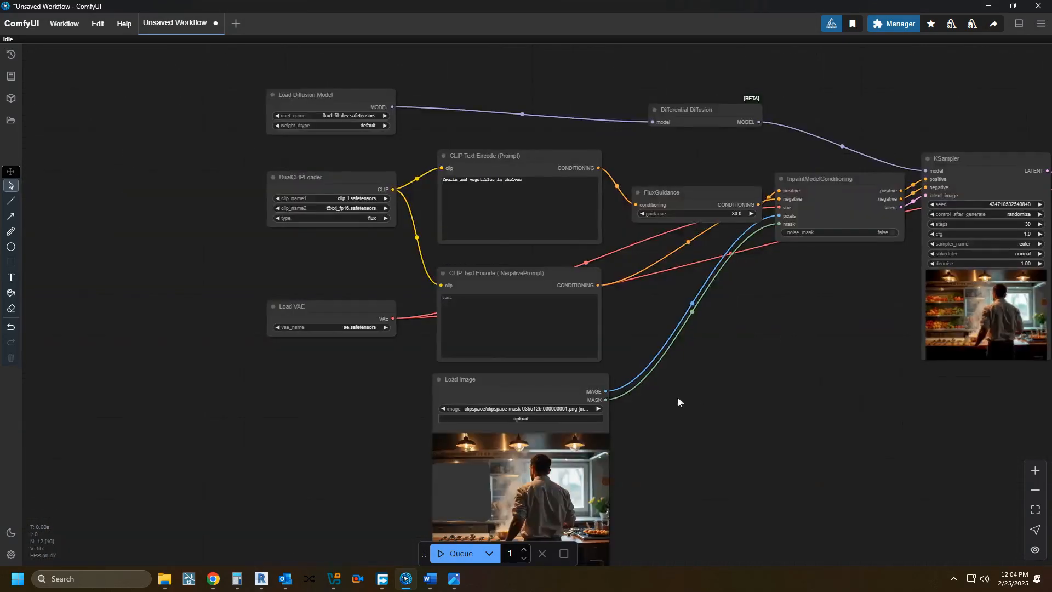
# Step: Load ComfyUI_00217_.png from the ComfyUI output folder into the Load Image node
pyautogui.scroll(-1, 679, 398)
pyautogui.moveTo(684, 398); pyautogui.dragTo(790, 482)
pyautogui.scroll(4, 755, 398)
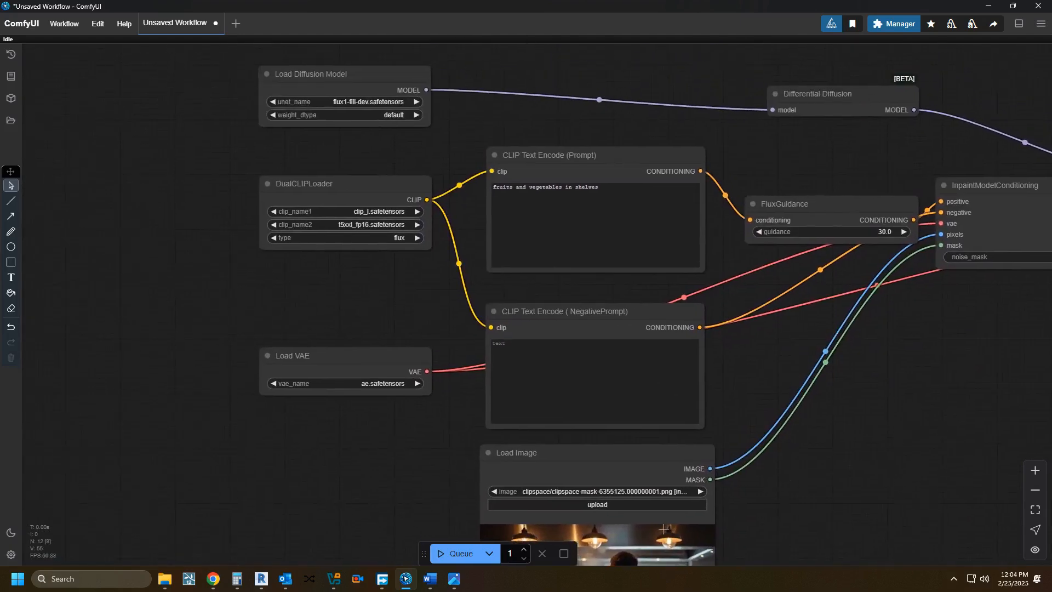
pyautogui.click(617, 504)
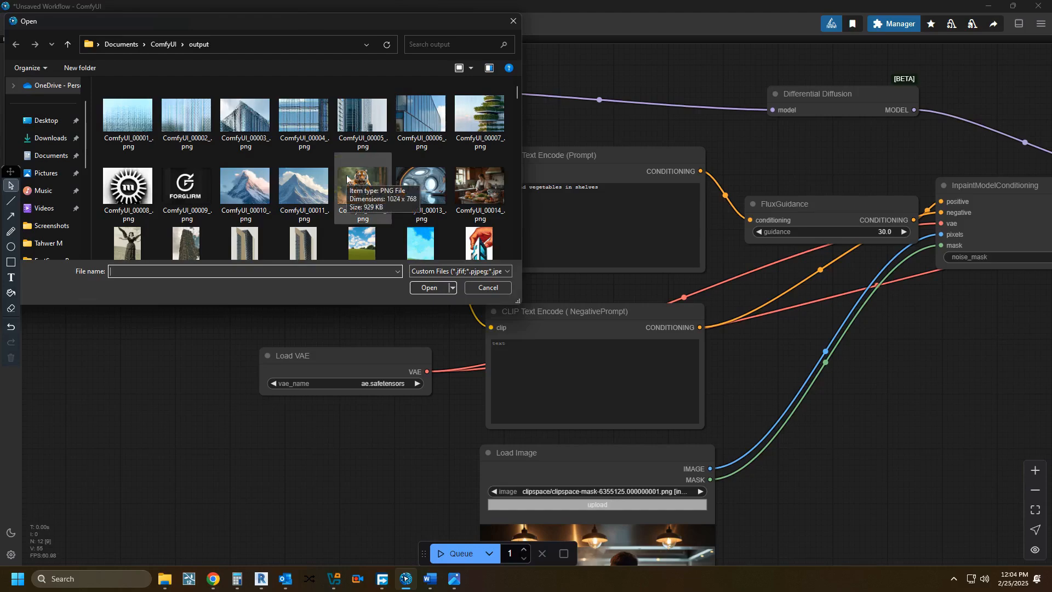
pyautogui.scroll(-2, 346, 176)
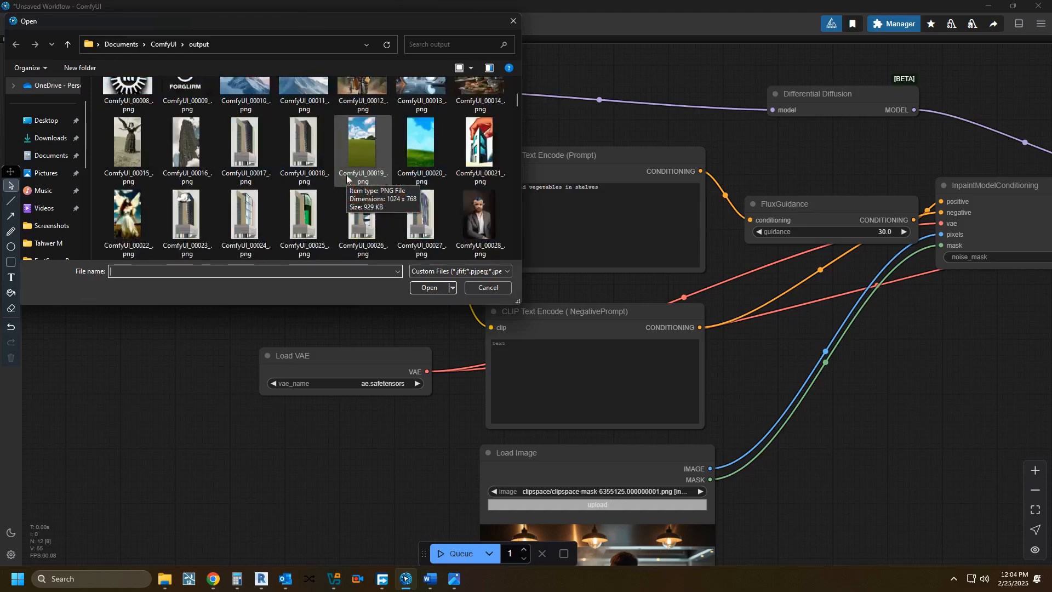
pyautogui.scroll(-3, 385, 175)
pyautogui.scroll(-20, 386, 175)
pyautogui.scroll(-15, 385, 175)
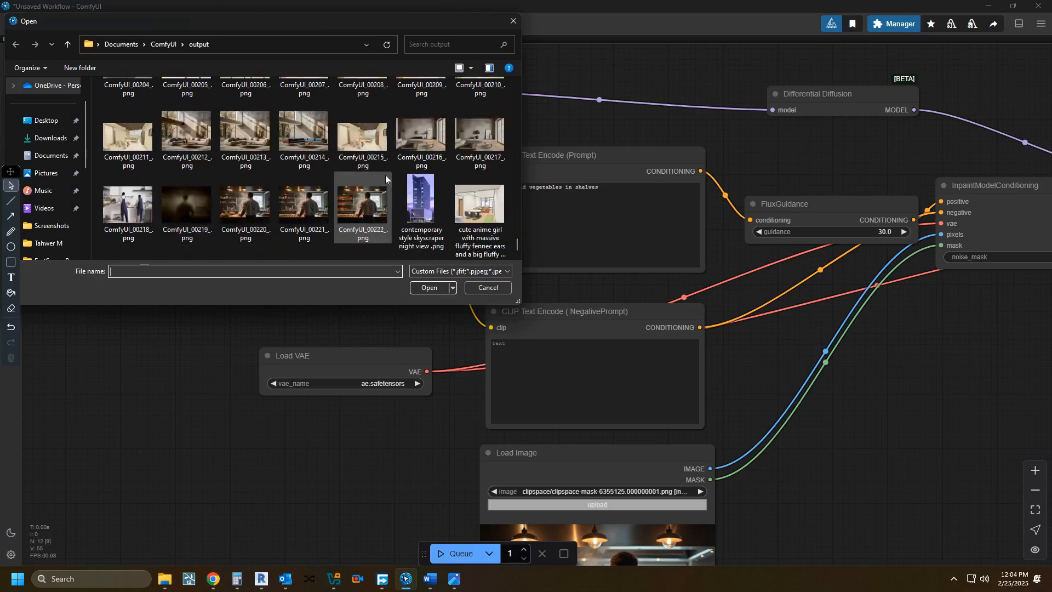
pyautogui.scroll(1, 385, 175)
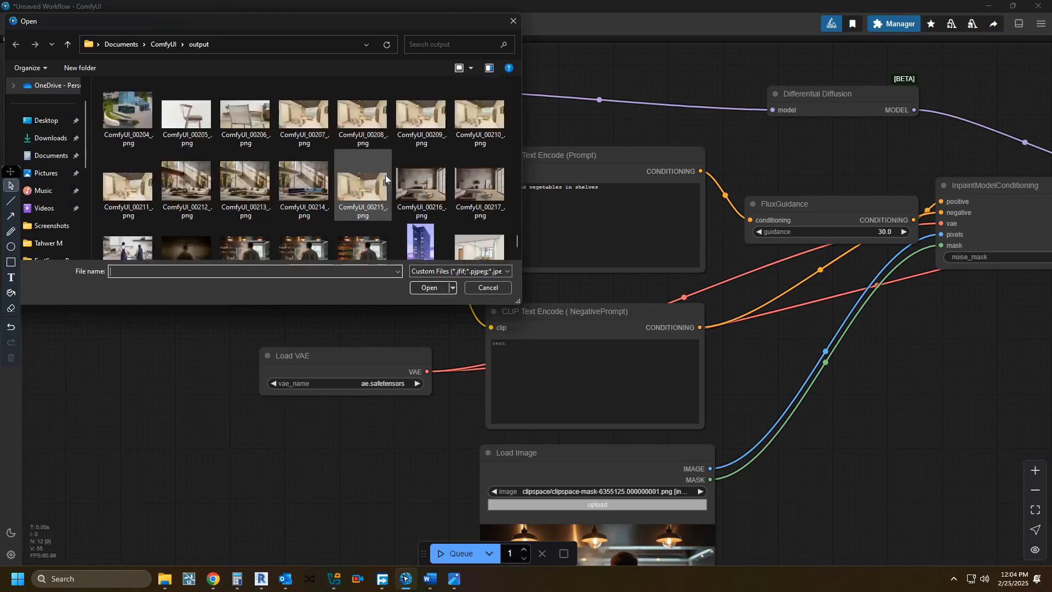
pyautogui.click(495, 198)
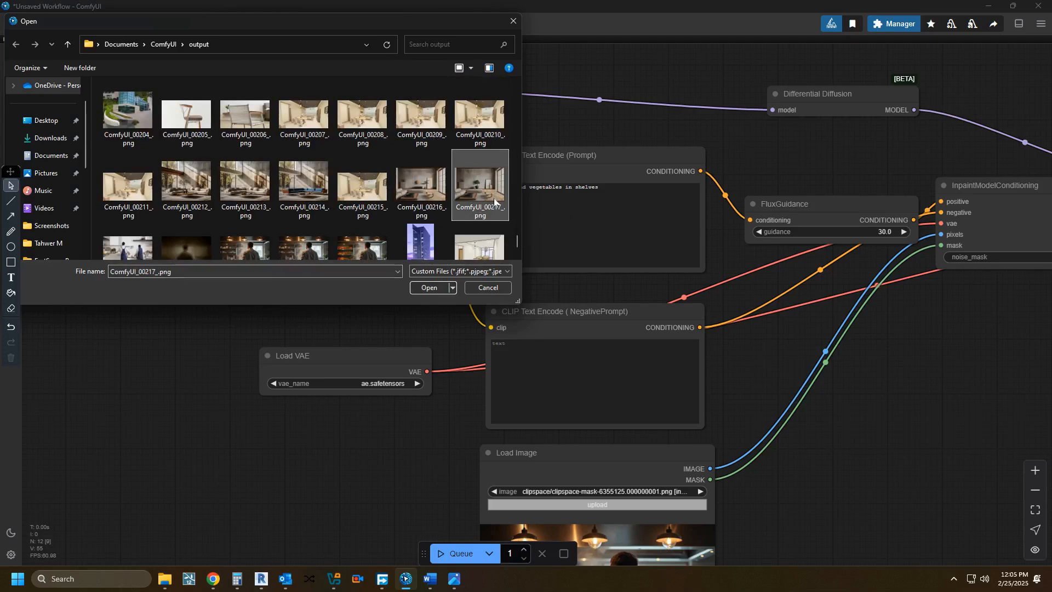
pyautogui.doubleClick(494, 198)
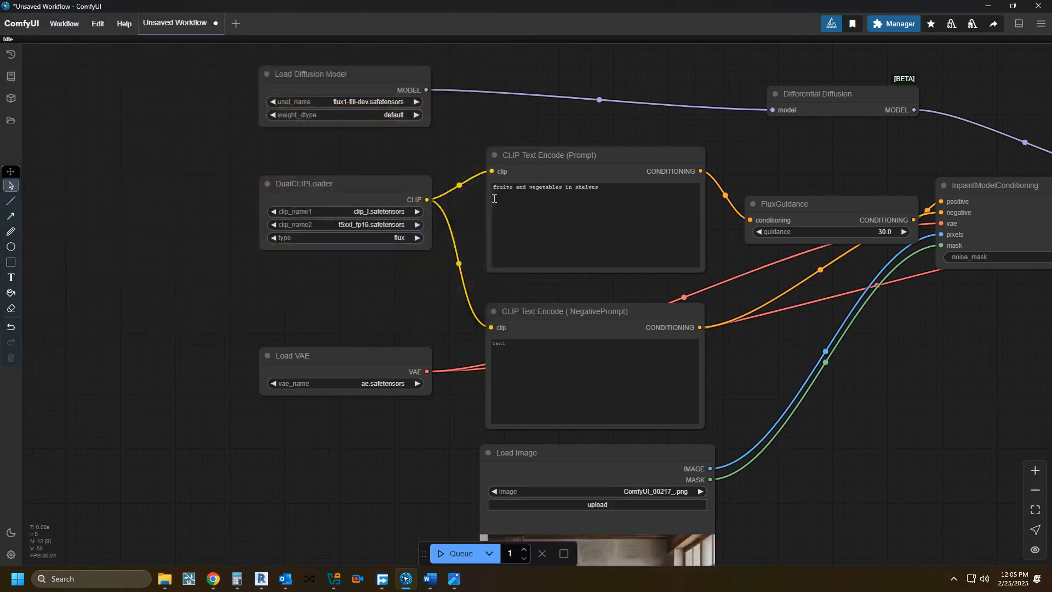
# Step: Open the living-room image in the MaskEditor and set the mask layer color to white
pyautogui.moveTo(391, 251); pyautogui.dragTo(251, 91)
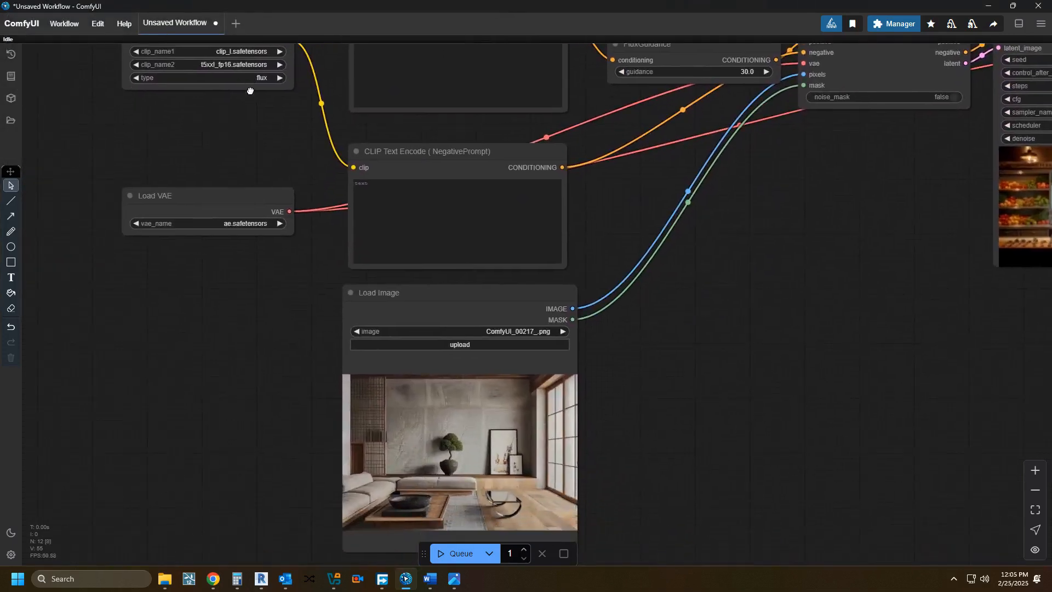
pyautogui.moveTo(419, 446); pyautogui.dragTo(405, 327)
pyautogui.scroll(3, 406, 327)
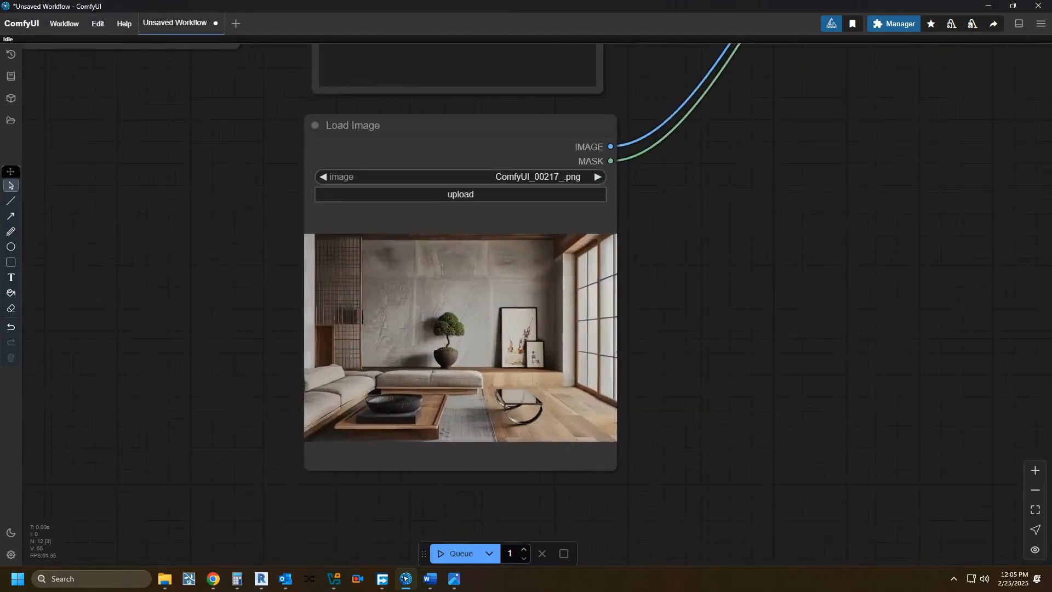
pyautogui.scroll(3, 429, 366)
pyautogui.scroll(1, 445, 387)
pyautogui.rightClick(472, 269)
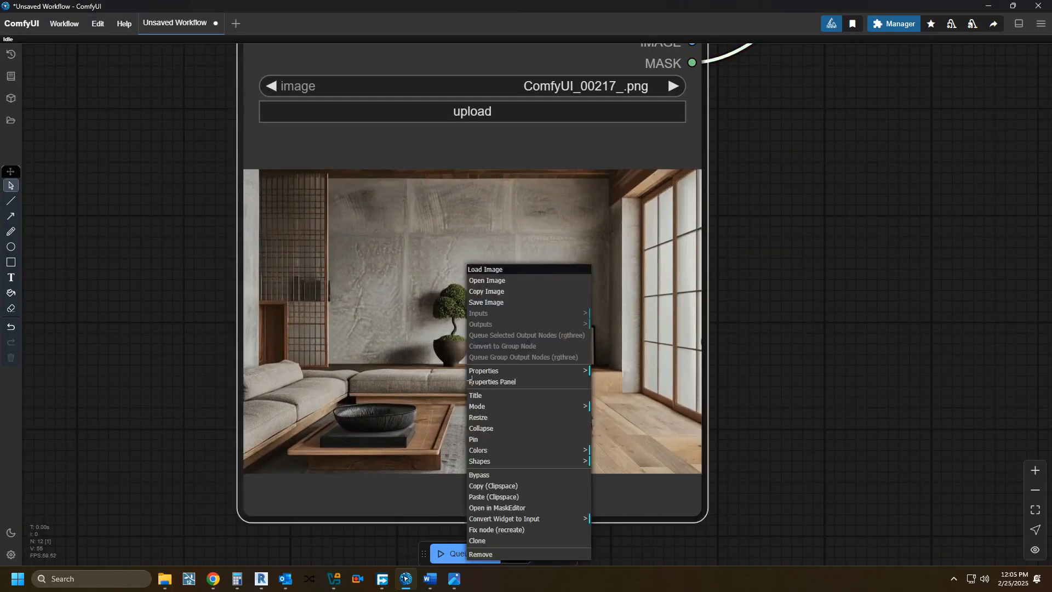
pyautogui.click(500, 508)
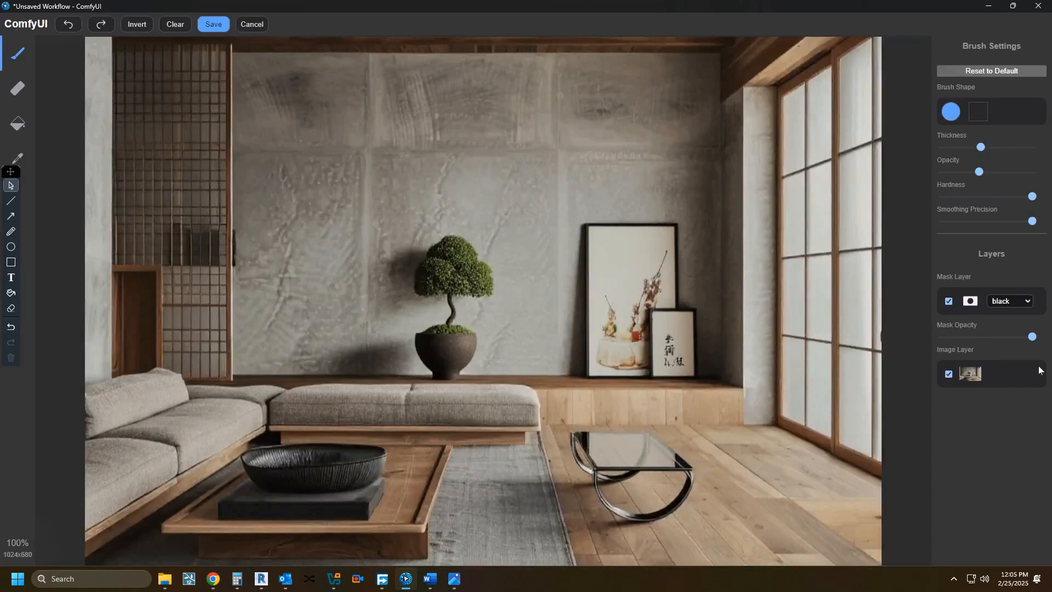
pyautogui.click(1010, 301)
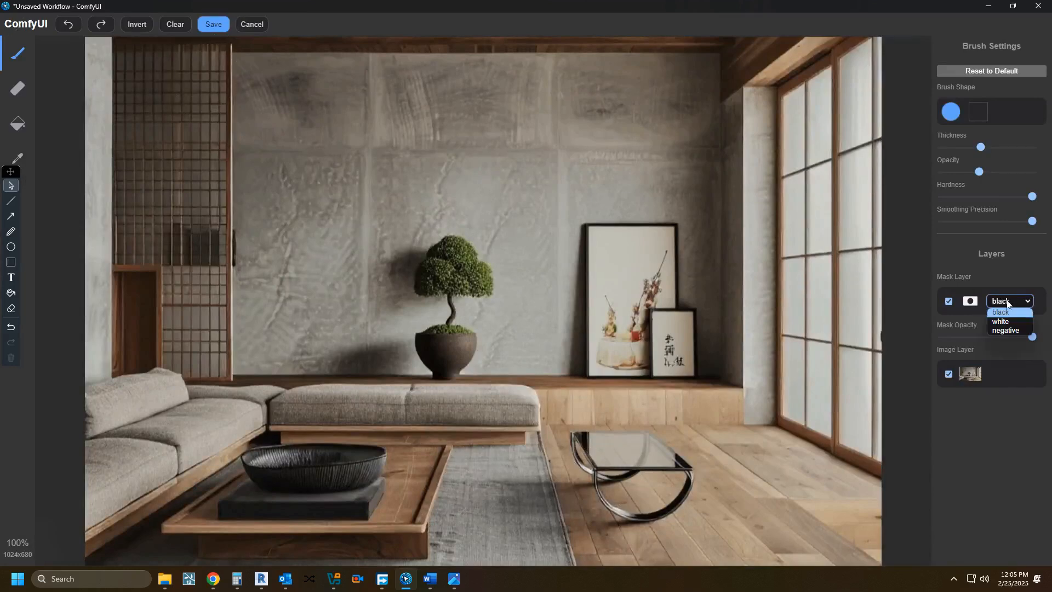
pyautogui.click(1003, 314)
# Step: Paint a mask over the small glass table on the wood floor, using reduced mask opacity to cover it fully, and save the mask
pyautogui.moveTo(616, 499)
pyautogui.mouseDown()
pyautogui.moveTo(597, 450)
pyautogui.moveTo(653, 453)
pyautogui.moveTo(680, 472)
pyautogui.moveTo(643, 493)
pyautogui.mouseUp()
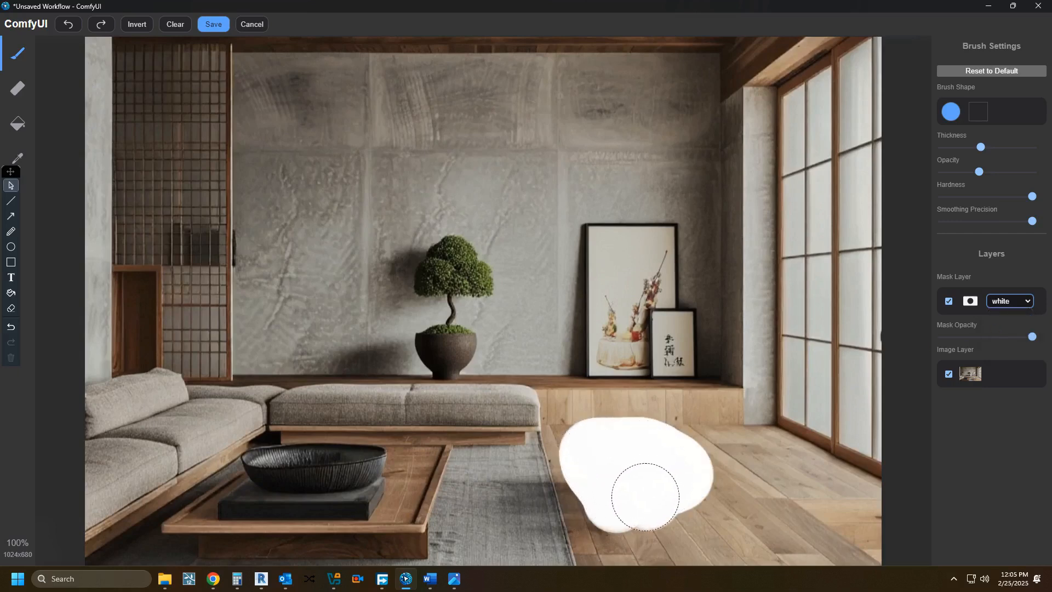
pyautogui.moveTo(1033, 336); pyautogui.dragTo(995, 337)
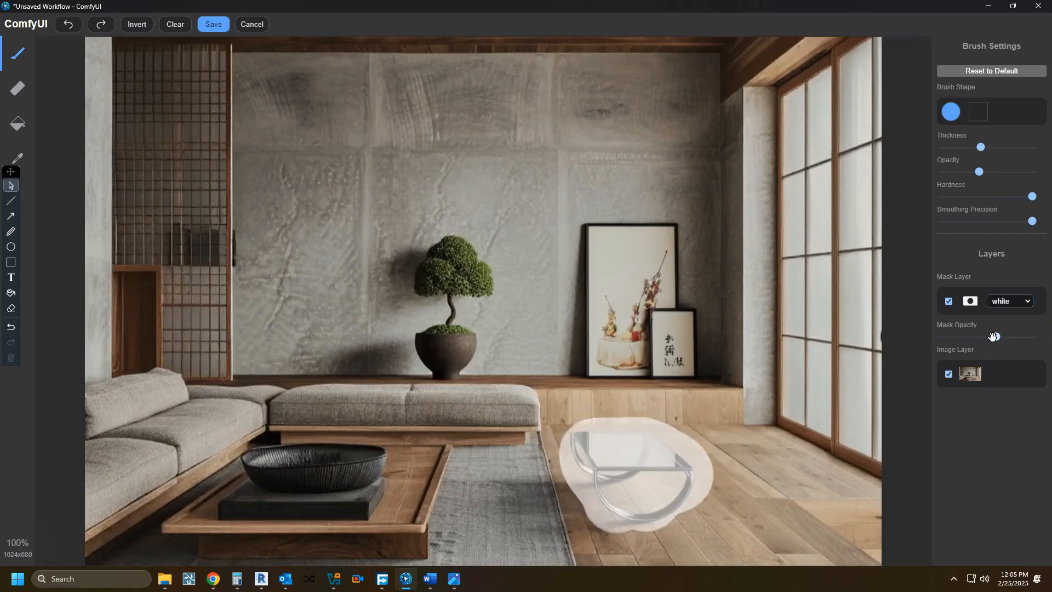
pyautogui.moveTo(635, 503)
pyautogui.mouseDown()
pyautogui.moveTo(664, 503)
pyautogui.moveTo(665, 492)
pyautogui.moveTo(627, 458)
pyautogui.moveTo(596, 454)
pyautogui.mouseUp()
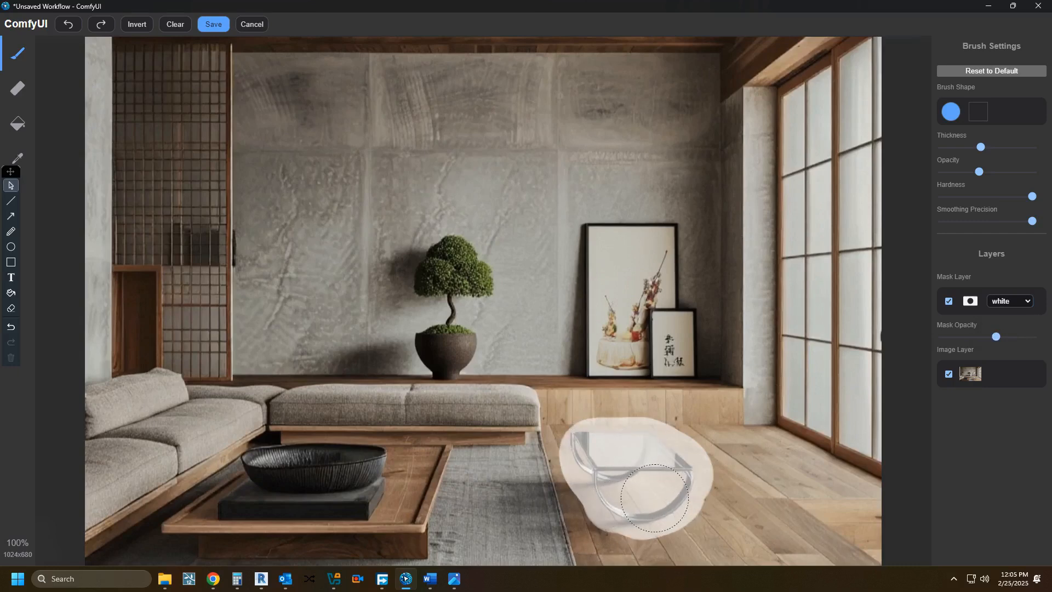
pyautogui.click(222, 26)
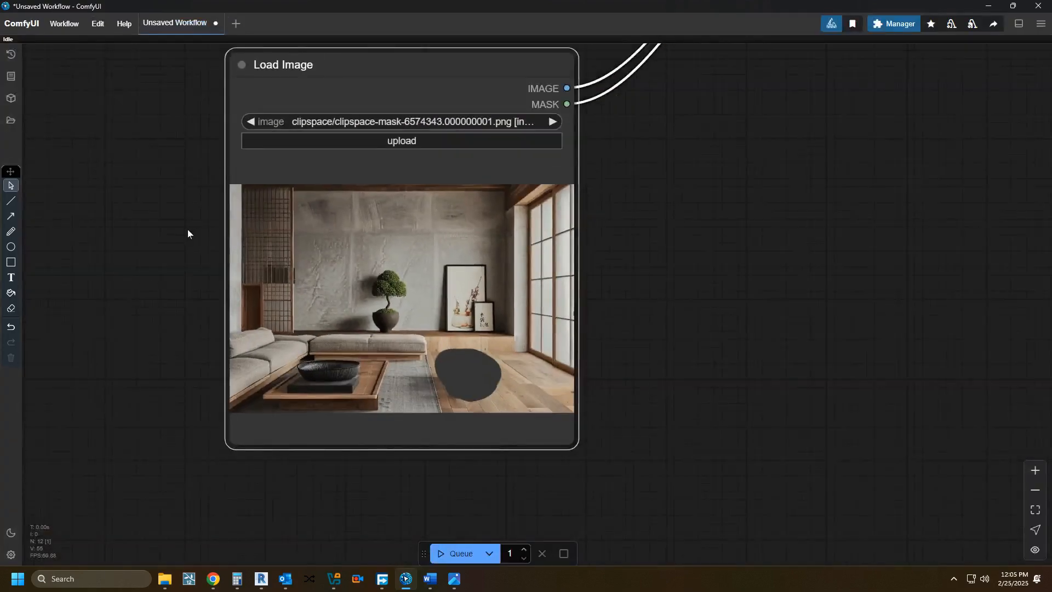
pyautogui.scroll(-3, 187, 233)
pyautogui.moveTo(187, 233); pyautogui.dragTo(274, 324)
pyautogui.scroll(3, 353, 330)
pyautogui.scroll(-5, 216, 327)
pyautogui.moveTo(440, 290); pyautogui.dragTo(472, 376)
pyautogui.scroll(8, 445, 412)
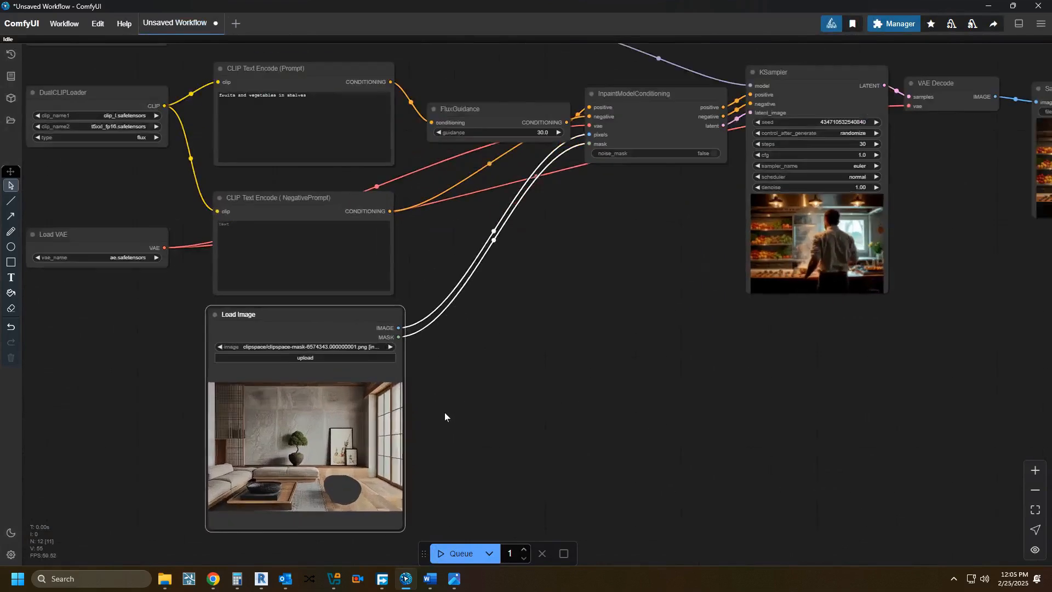
# Step: Reopen the saved mask in the MaskEditor and capture a screen snip of the room with the mask shown white and semi-transparent
pyautogui.moveTo(594, 257); pyautogui.dragTo(662, 267)
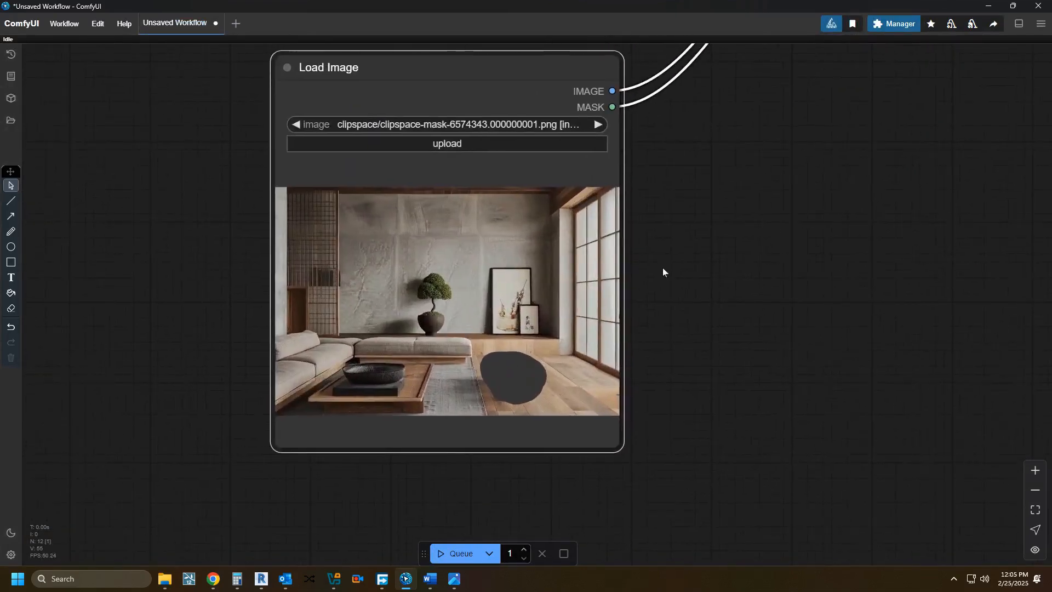
pyautogui.rightClick(457, 301)
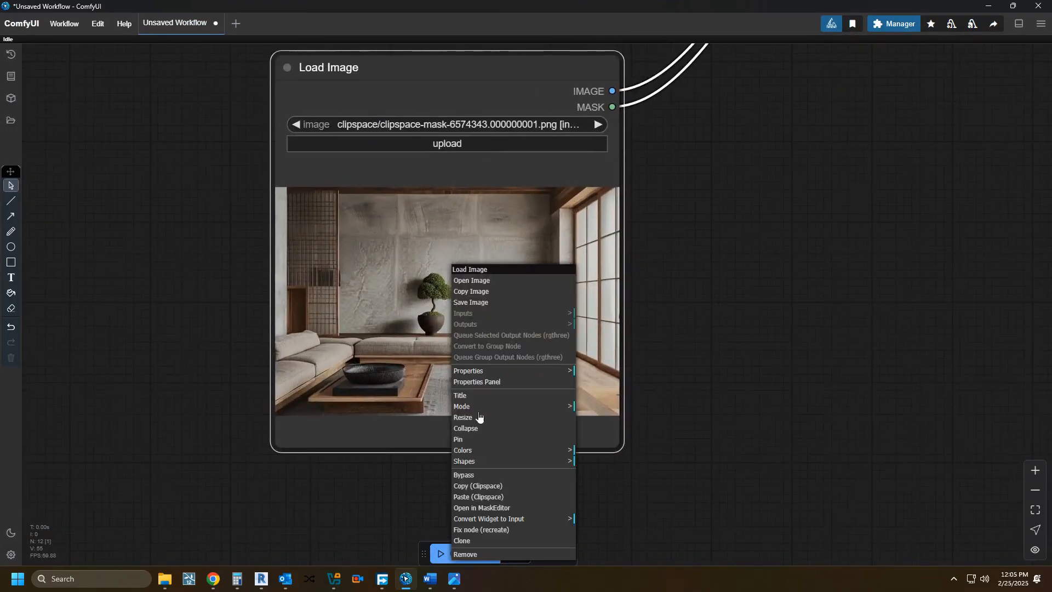
pyautogui.click(497, 509)
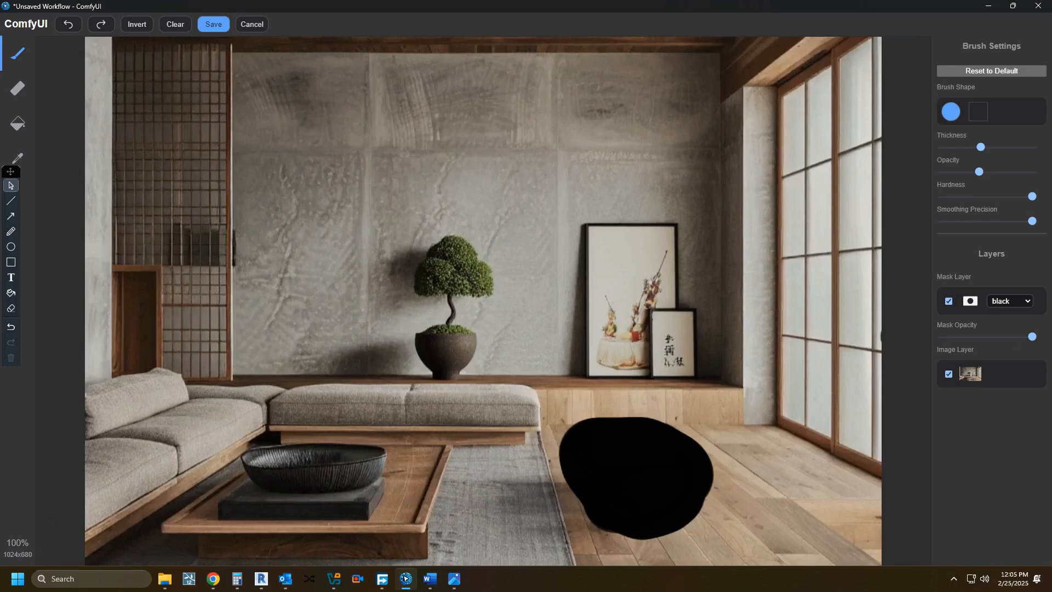
pyautogui.moveTo(994, 337); pyautogui.dragTo(987, 336)
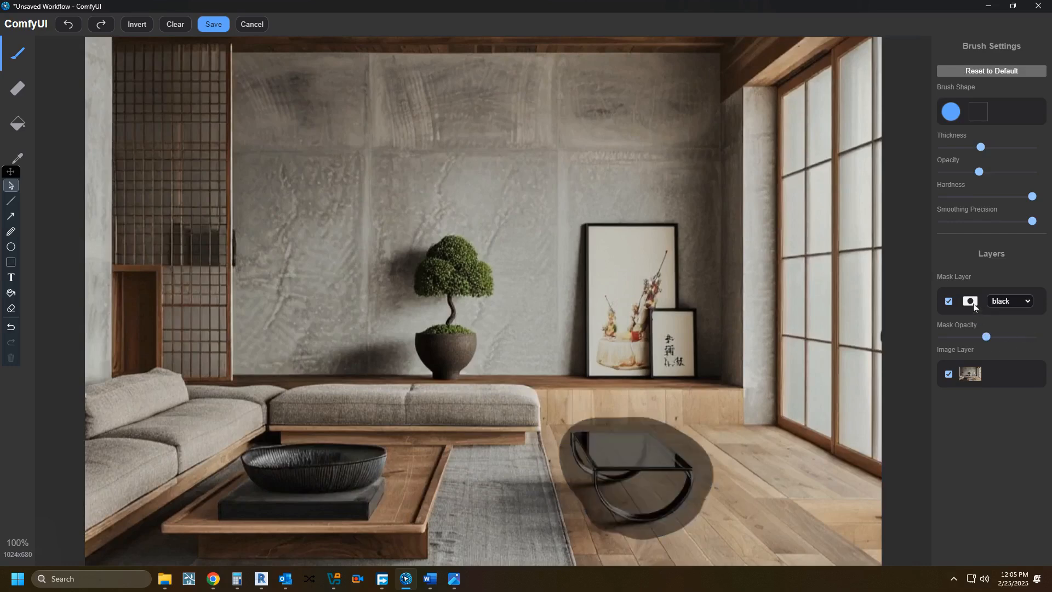
pyautogui.click(996, 302)
pyautogui.click(1004, 321)
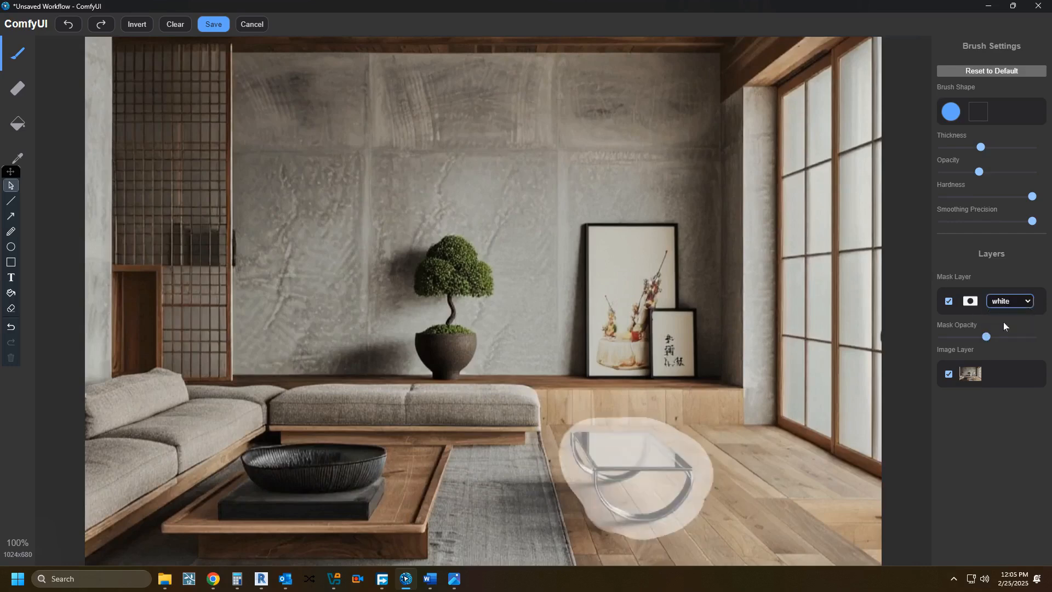
pyautogui.moveTo(986, 336); pyautogui.dragTo(1010, 338)
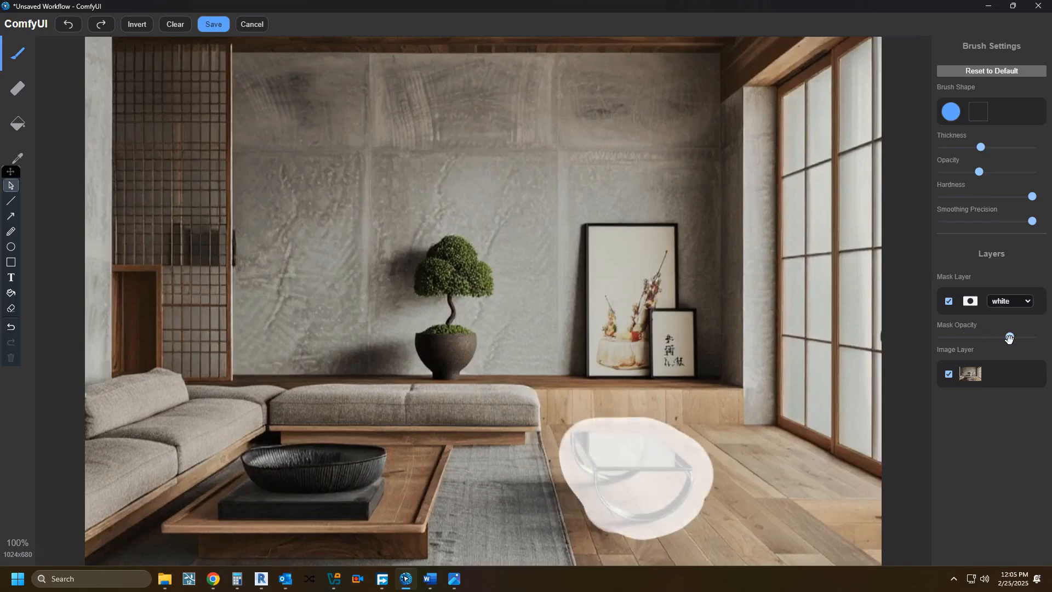
pyautogui.press('super+shift+s')
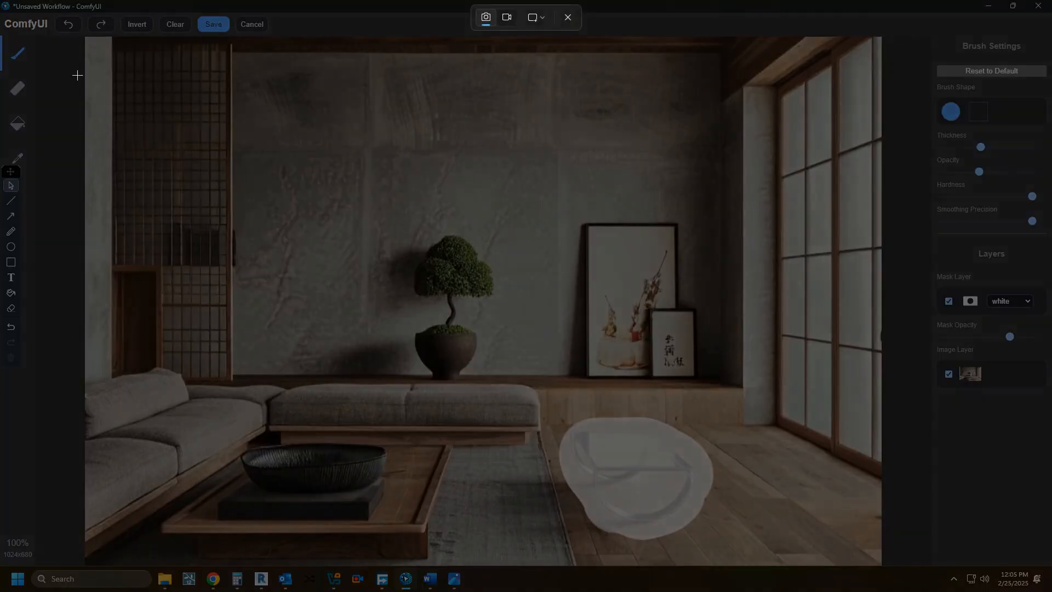
pyautogui.moveTo(97, 40); pyautogui.dragTo(880, 570)
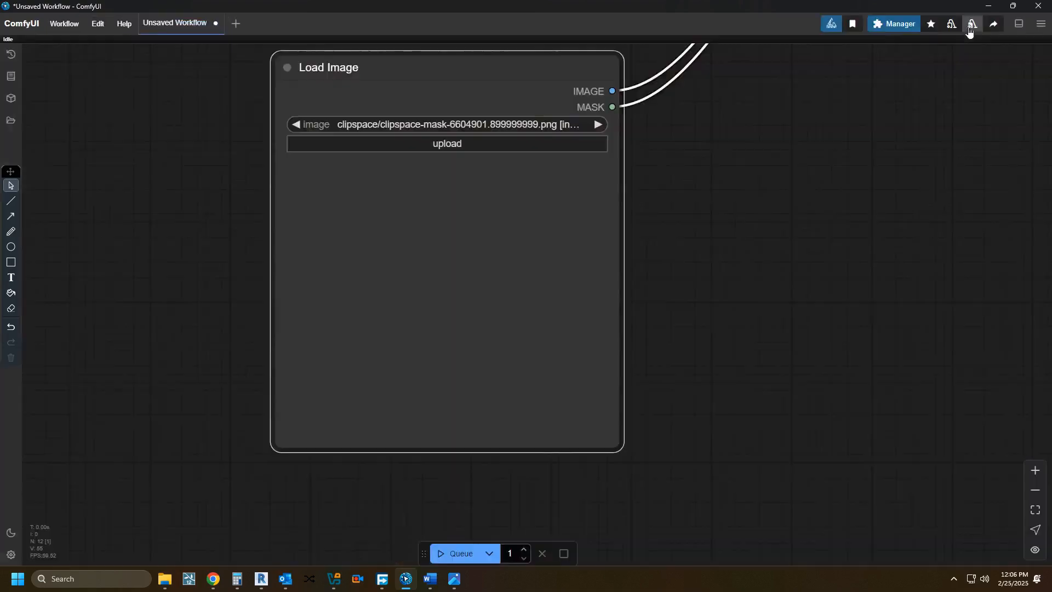
# Step: Replace the text in the CLIP Text Encode (Prompt) node with "Japanese style wood table"
pyautogui.scroll(-5, 410, 353)
pyautogui.scroll(-3, 409, 353)
pyautogui.moveTo(519, 358); pyautogui.dragTo(534, 493)
pyautogui.scroll(10, 346, 244)
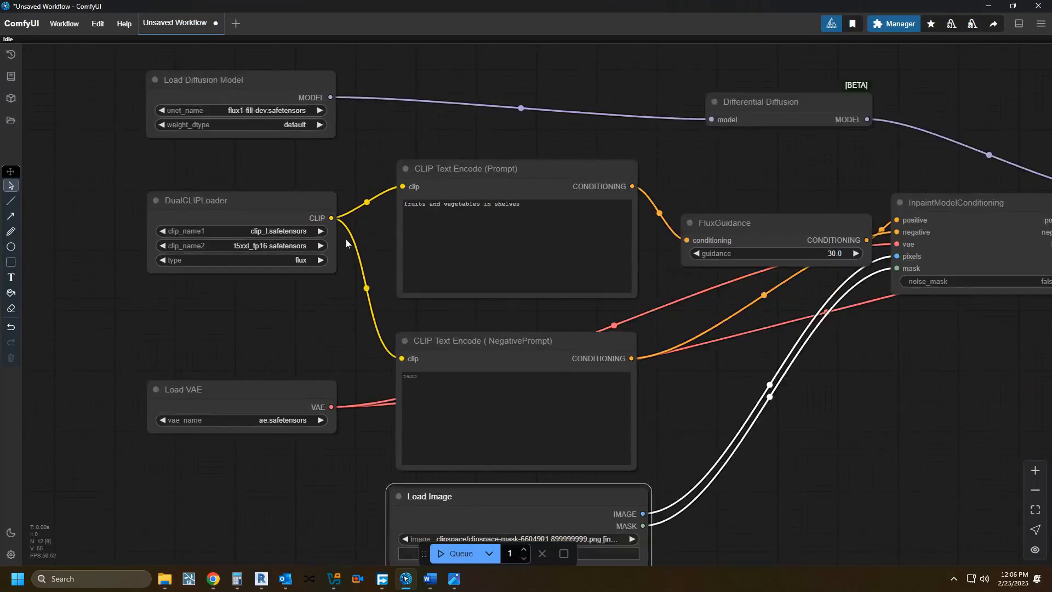
pyautogui.moveTo(368, 212); pyautogui.dragTo(405, 320)
pyautogui.scroll(-1, 436, 267)
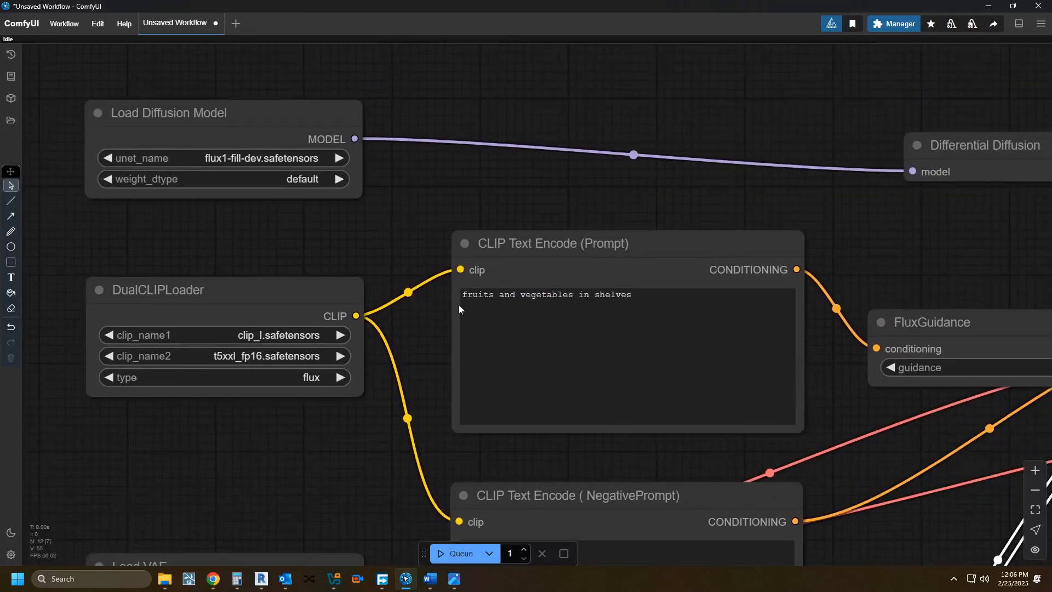
pyautogui.tripleClick(494, 296)
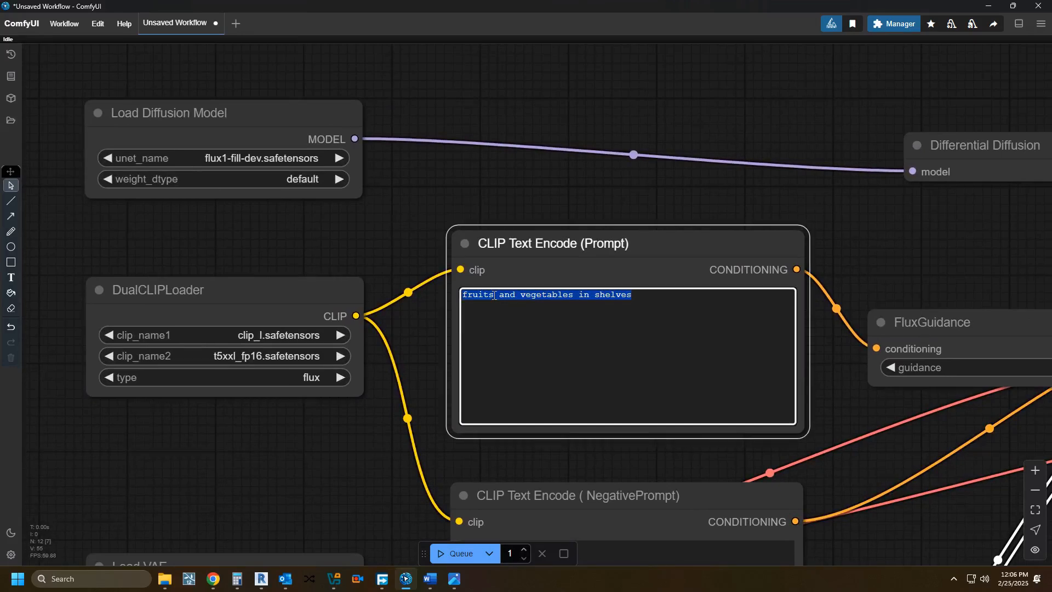
pyautogui.write('Jpa')
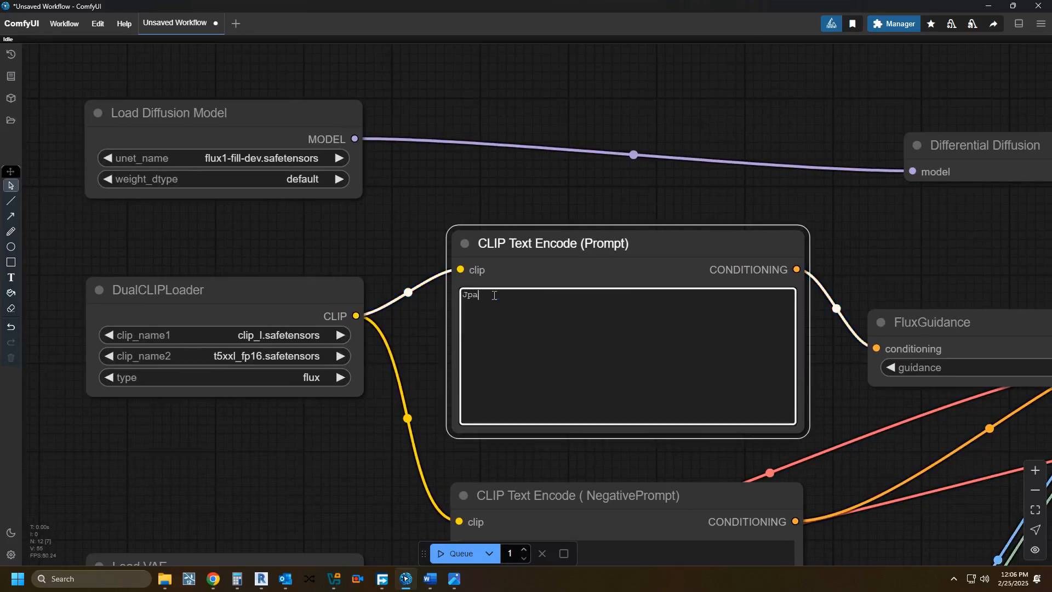
pyautogui.press('BackSpace')
pyautogui.press('BackSpace')
pyautogui.write('apanese style wood table')
# Step: Queue the workflow to inpaint the masked glass table area of the living-room image
pyautogui.scroll(-2, 370, 451)
pyautogui.moveTo(371, 450); pyautogui.dragTo(323, 305)
pyautogui.scroll(-2, 331, 472)
pyautogui.moveTo(332, 470); pyautogui.dragTo(377, 373)
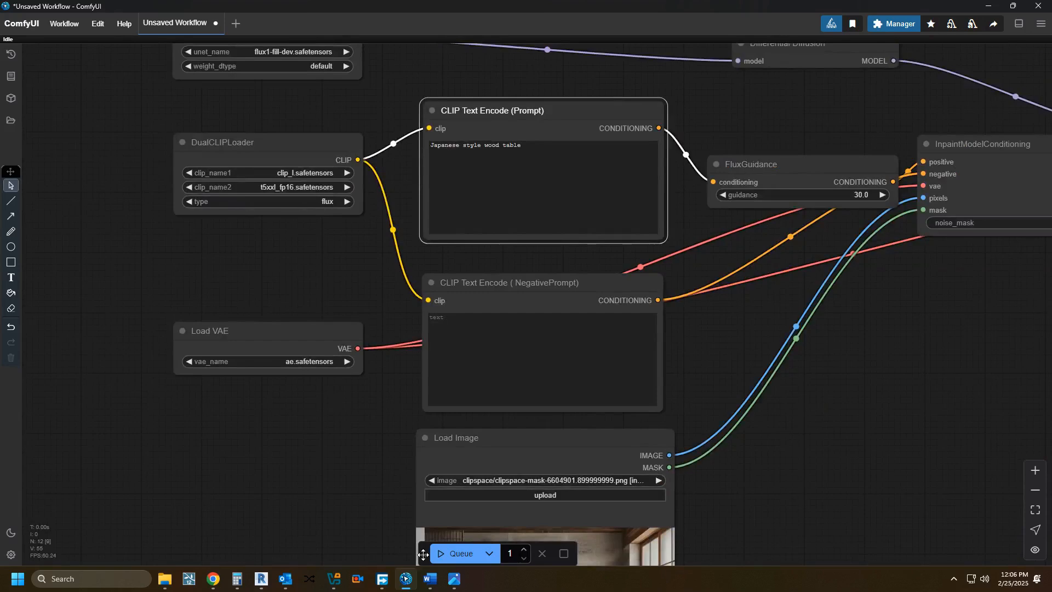
pyautogui.hotkey('ctrl', 'Return')
pyautogui.click(463, 552)
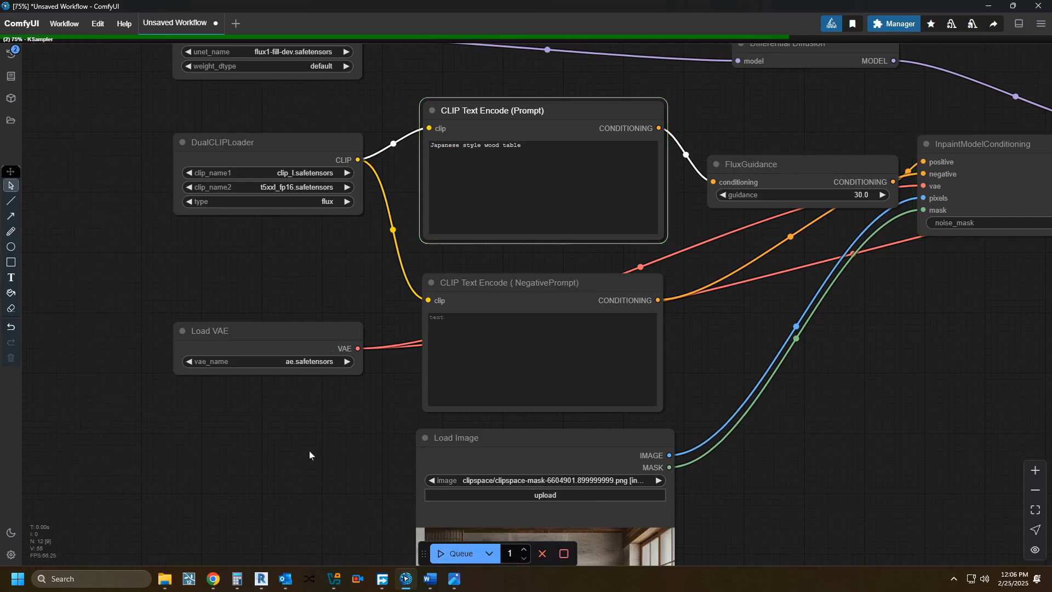
# Step: Follow the running workflow to the KSampler's live preview of the masked living-room area
pyautogui.moveTo(314, 450); pyautogui.dragTo(149, 465)
pyautogui.scroll(-1, 149, 465)
pyautogui.moveTo(569, 440); pyautogui.dragTo(531, 401)
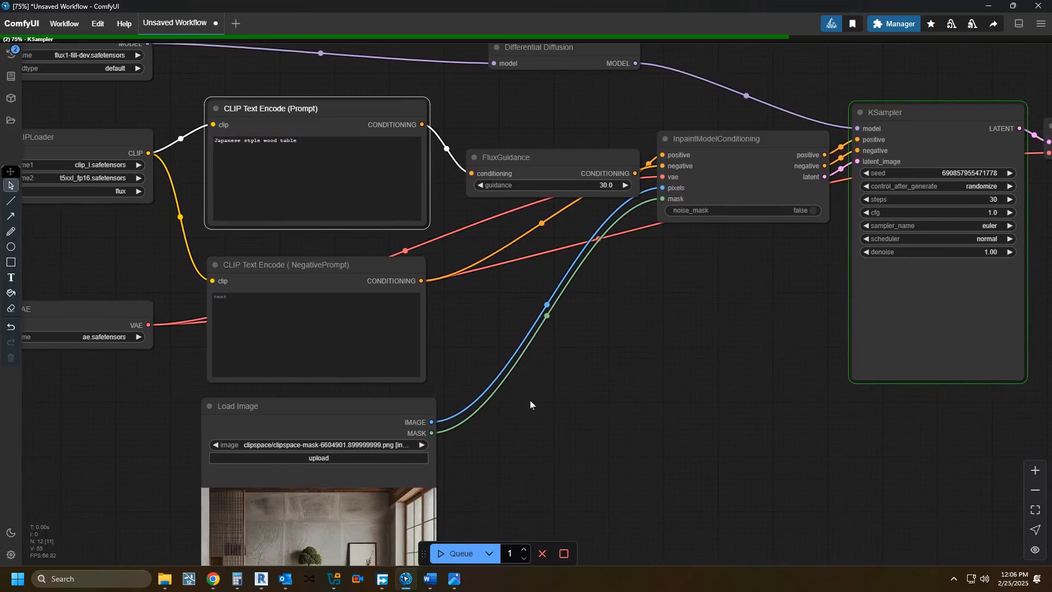
pyautogui.moveTo(772, 402); pyautogui.dragTo(653, 388)
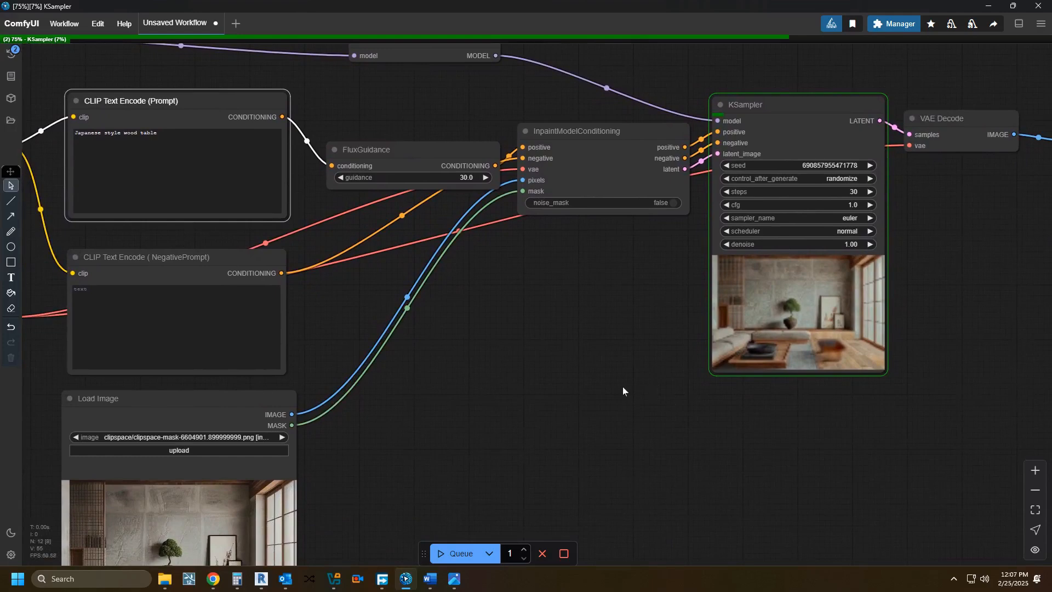
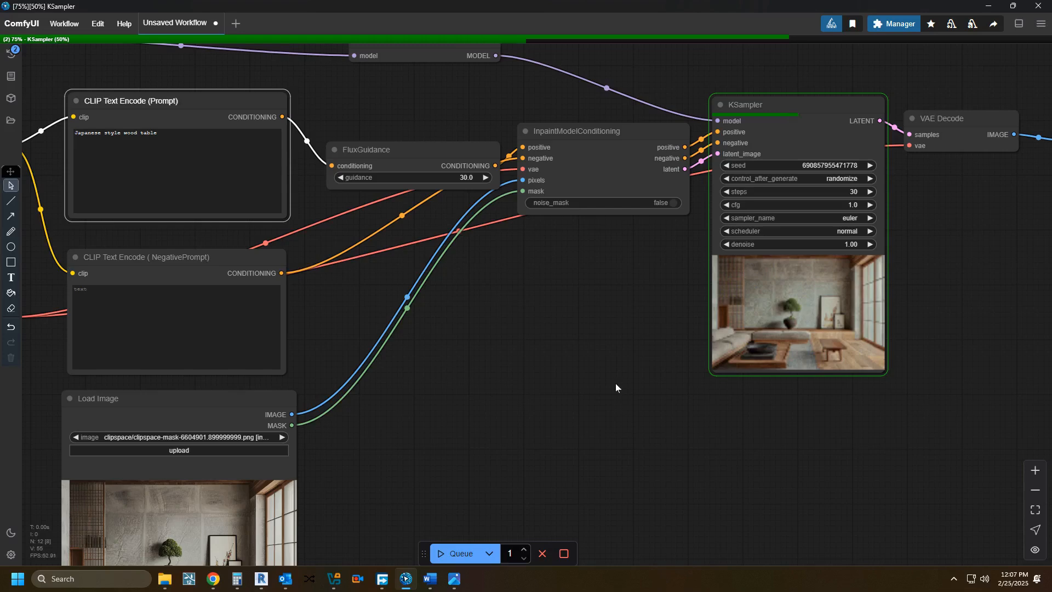
pyautogui.moveTo(555, 391); pyautogui.dragTo(675, 484)
pyautogui.moveTo(595, 406); pyautogui.dragTo(623, 438)
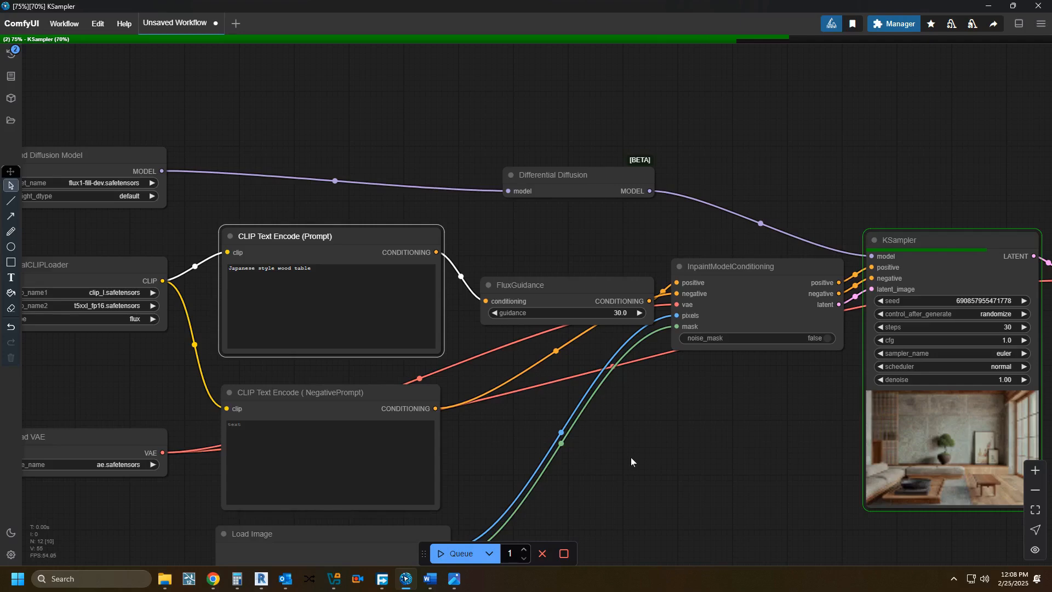
pyautogui.moveTo(625, 434); pyautogui.dragTo(621, 429)
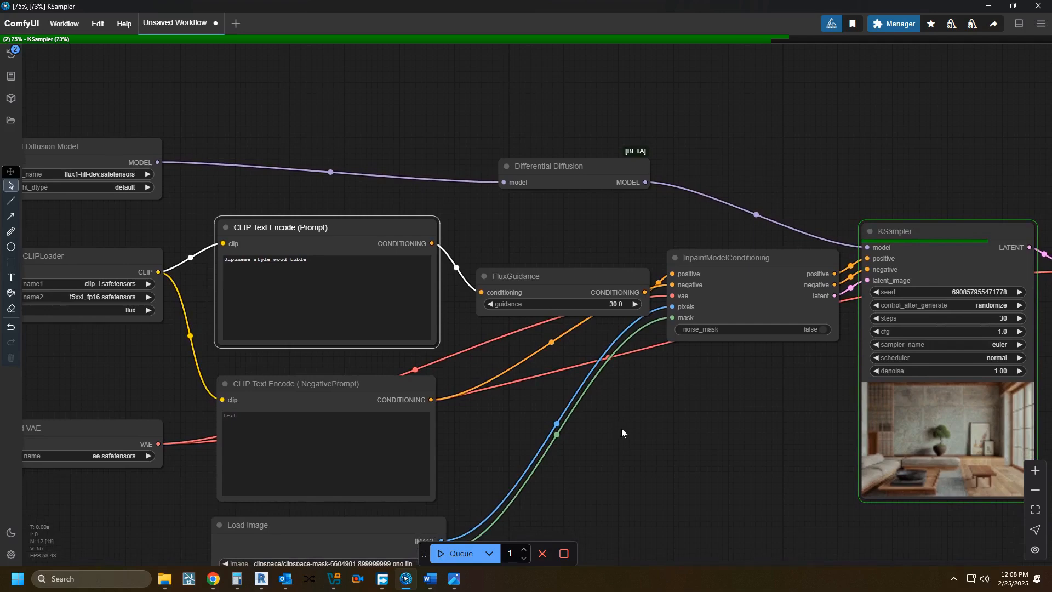
pyautogui.scroll(-1, 621, 429)
pyautogui.moveTo(627, 445); pyautogui.dragTo(470, 353)
pyautogui.scroll(-3, 470, 353)
pyautogui.scroll(3, 544, 481)
pyautogui.scroll(-2, 544, 482)
pyautogui.scroll(2, 541, 467)
# Step: Add an Image Comparer (rgthree) node in the empty canvas area beside the Load Image node
pyautogui.moveTo(520, 458); pyautogui.dragTo(582, 458)
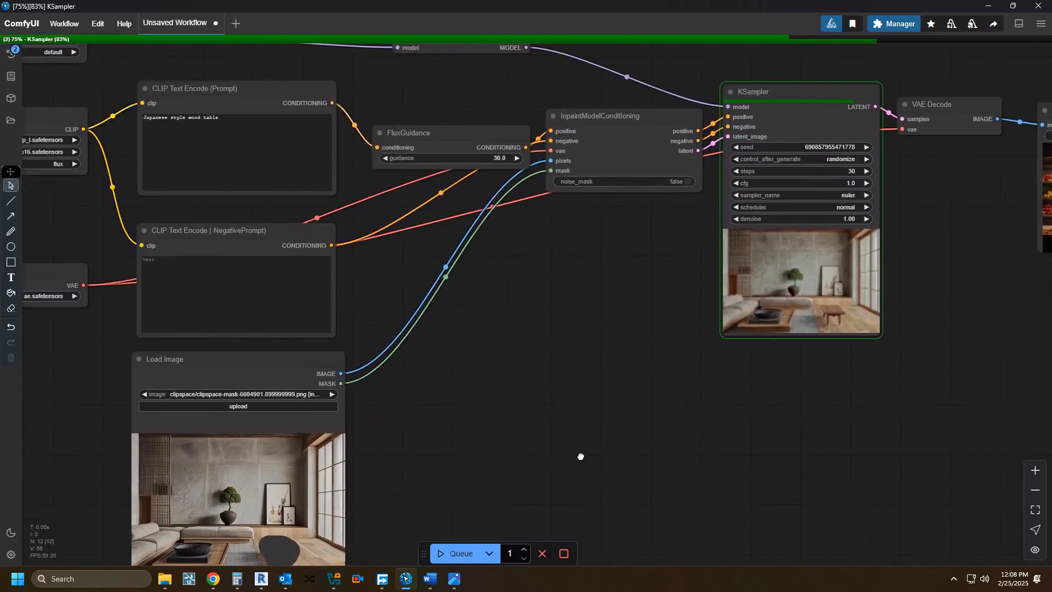
pyautogui.doubleClick(581, 457)
pyautogui.write('im')
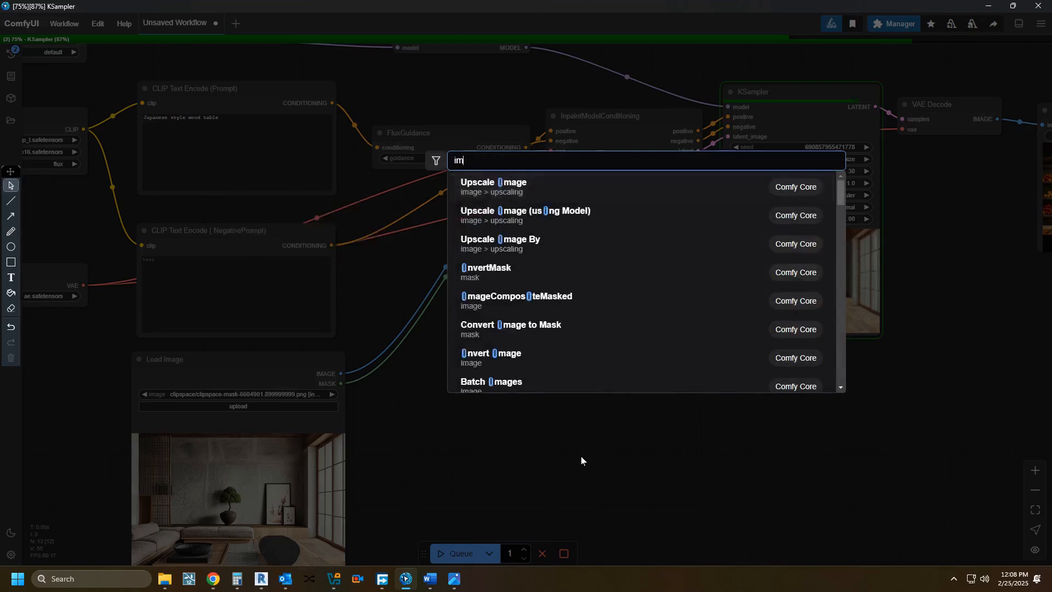
pyautogui.write('agecom')
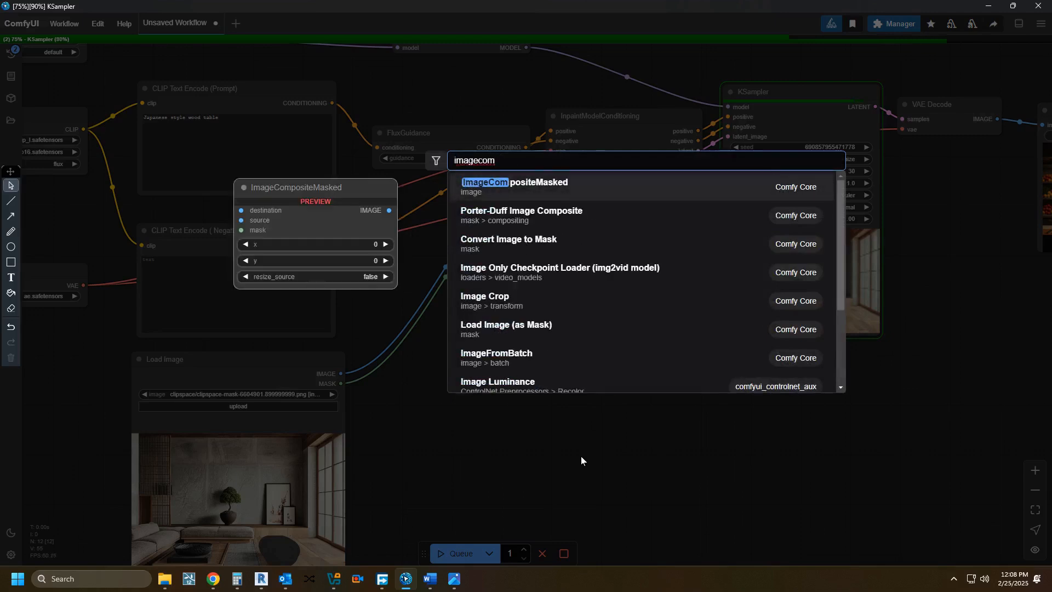
pyautogui.press('BackSpace')
pyautogui.press('BackSpace')
pyautogui.press('BackSpace')
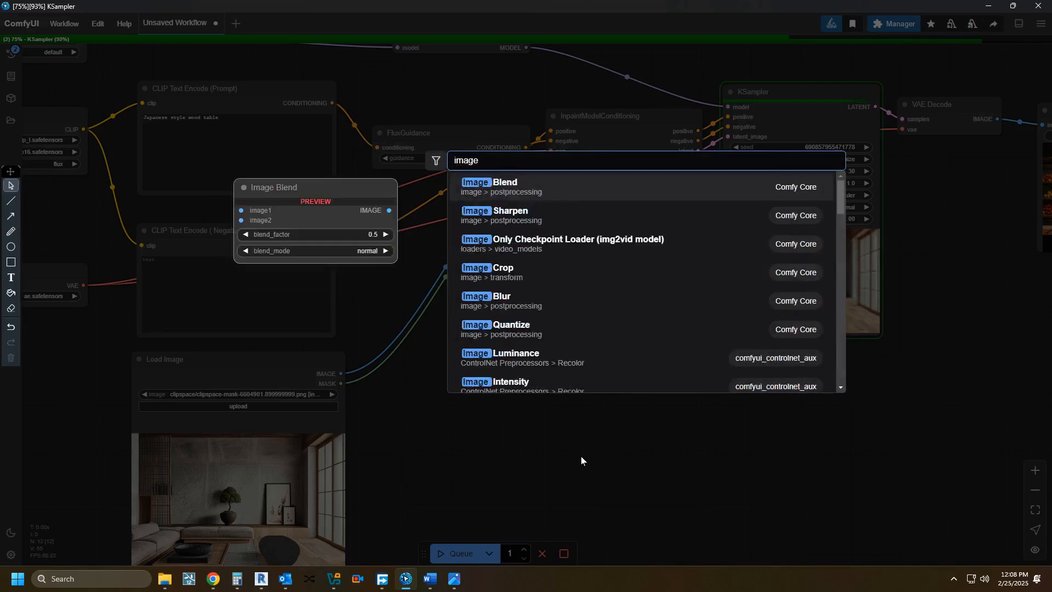
pyautogui.write('com')
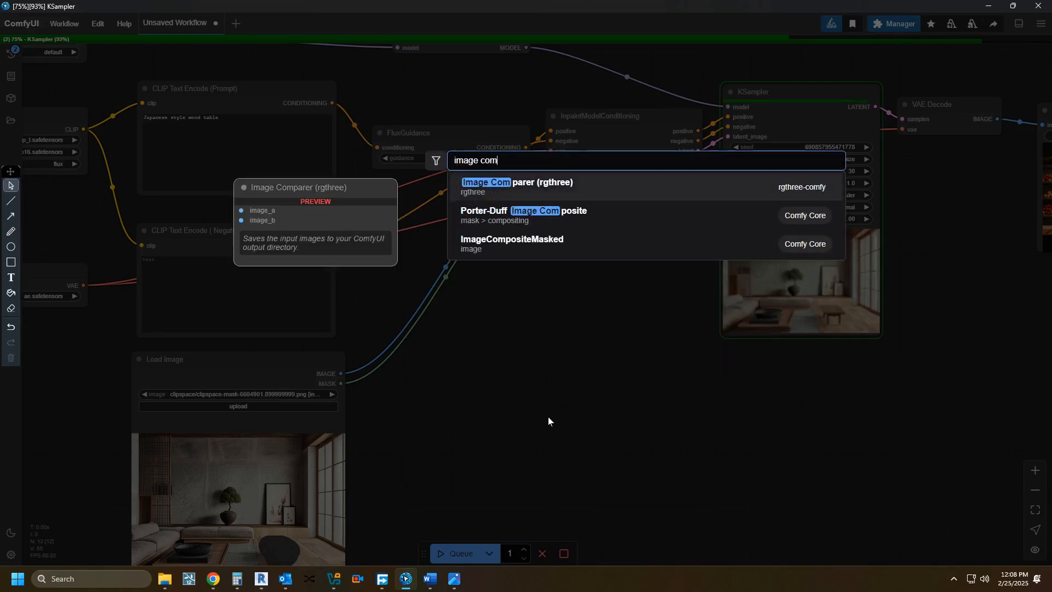
pyautogui.click(616, 184)
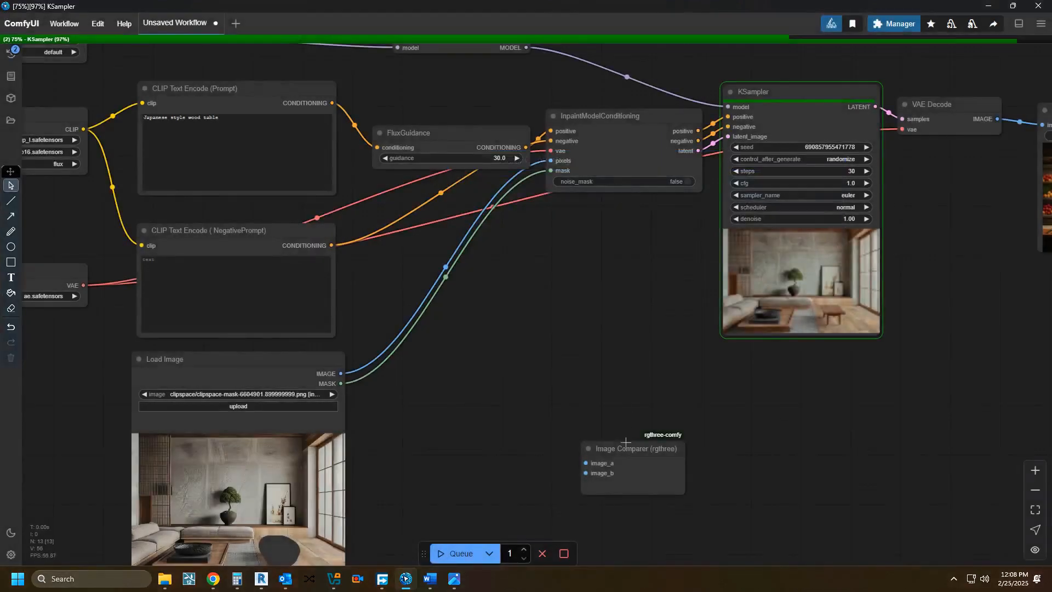
# Step: Connect the Load Image node's IMAGE output to the Image Comparer's image_a and the VAE Decode's IMAGE output to its image_b
pyautogui.moveTo(341, 373); pyautogui.dragTo(633, 386)
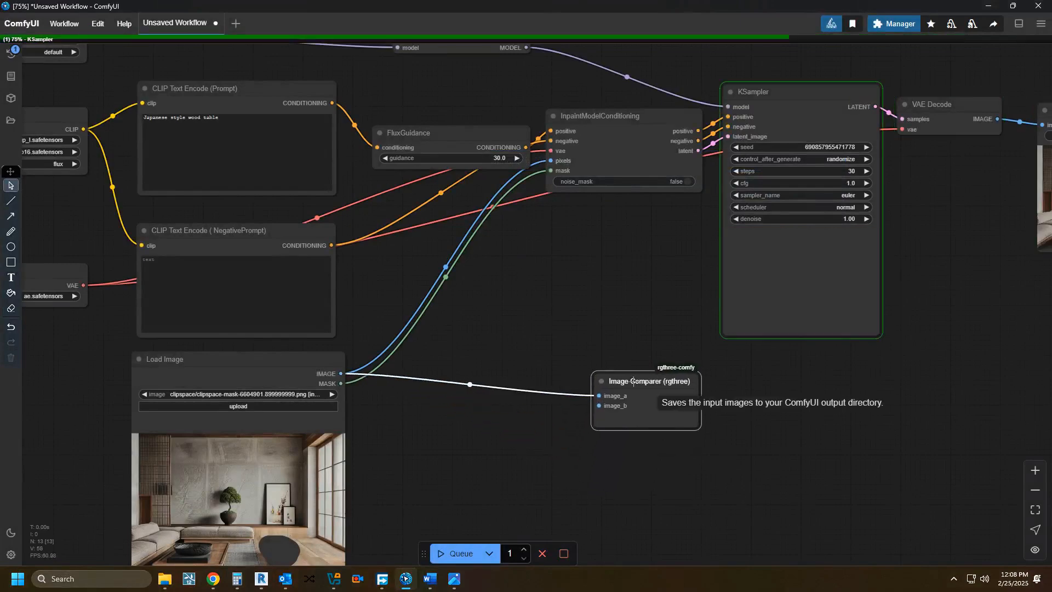
pyautogui.scroll(-2, 630, 428)
pyautogui.moveTo(613, 432); pyautogui.dragTo(719, 233)
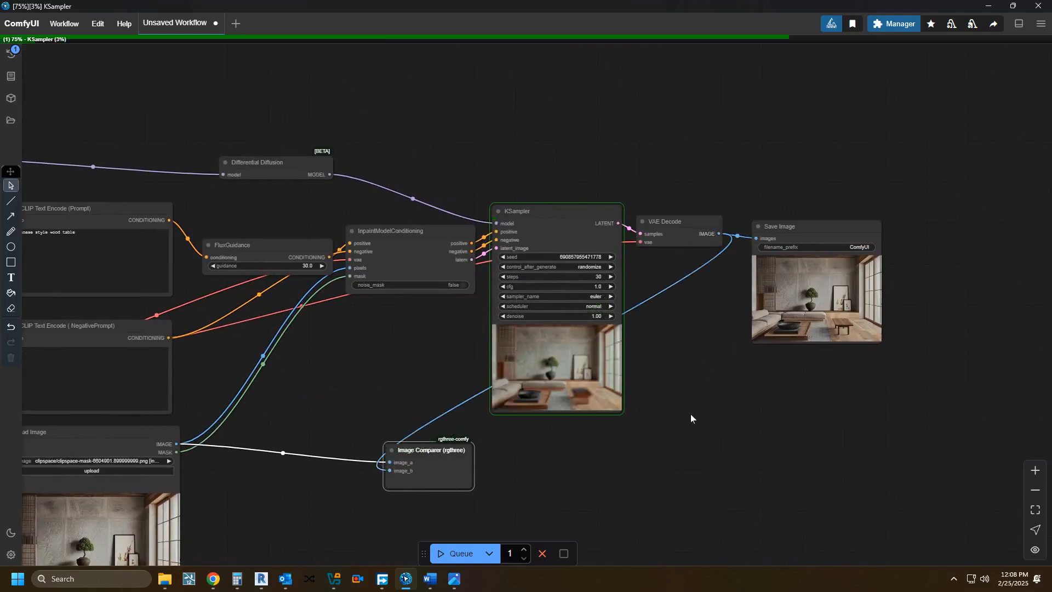
# Step: Check the new table in the Save Image node's result and interrupt the repeat run still executing
pyautogui.moveTo(424, 405); pyautogui.dragTo(303, 423)
pyautogui.scroll(-1, 303, 422)
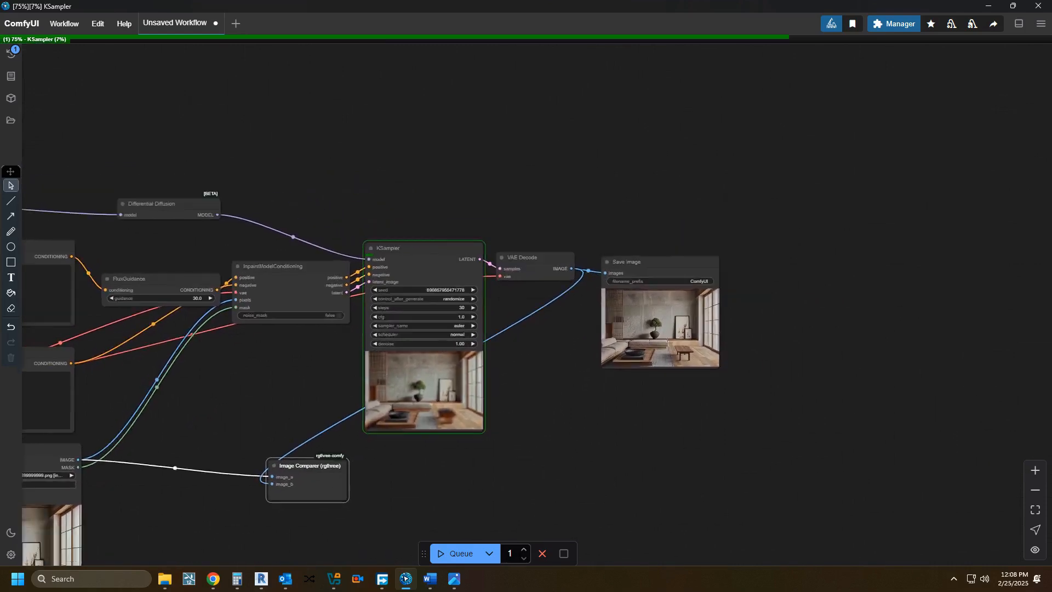
pyautogui.scroll(4, 665, 346)
pyautogui.moveTo(553, 422); pyautogui.dragTo(595, 449)
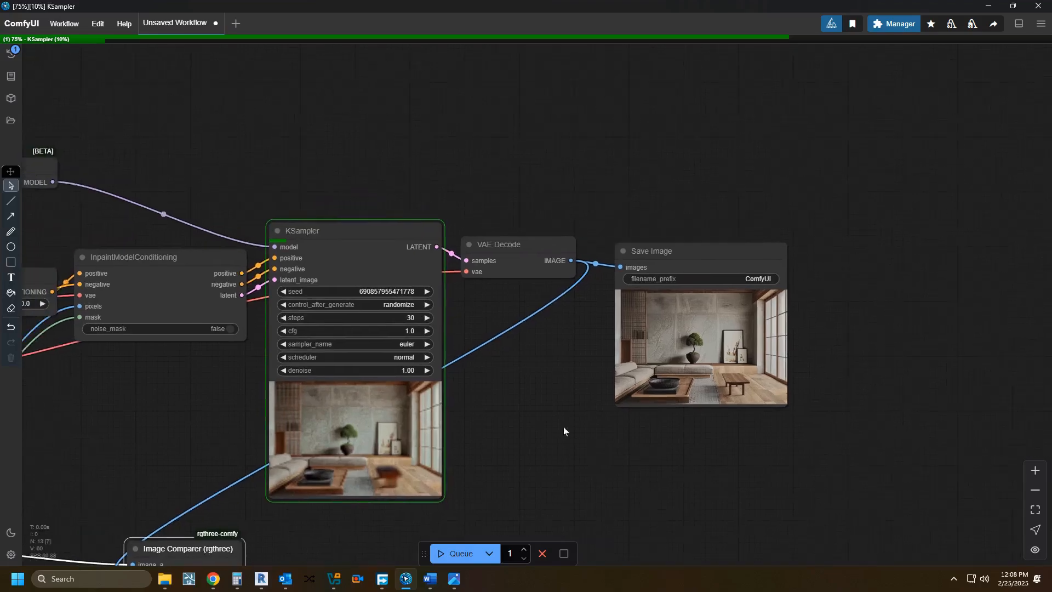
pyautogui.scroll(15, 676, 383)
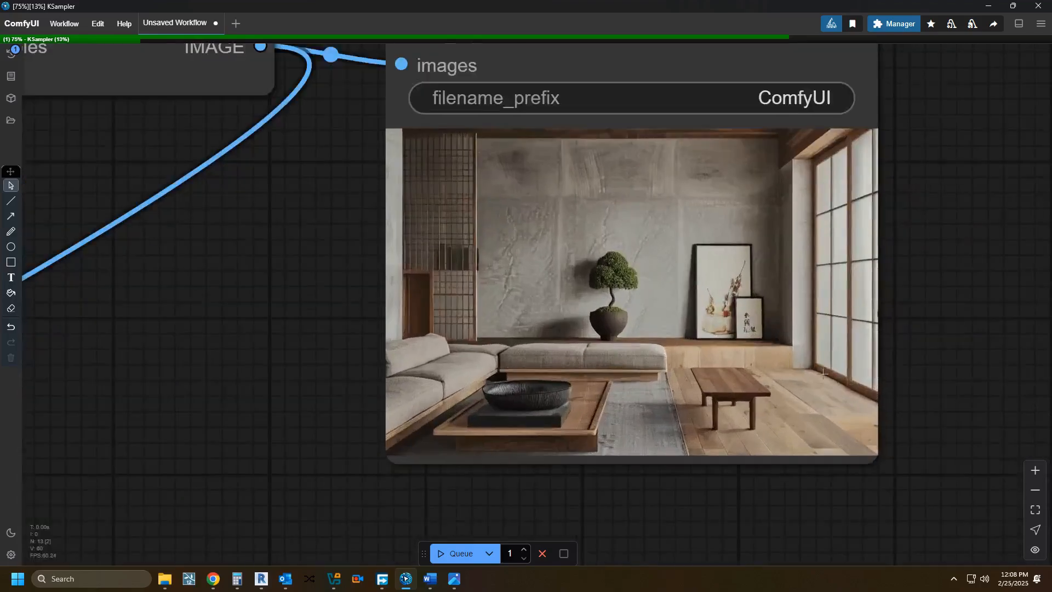
pyautogui.scroll(1, 800, 397)
pyautogui.scroll(-4, 619, 346)
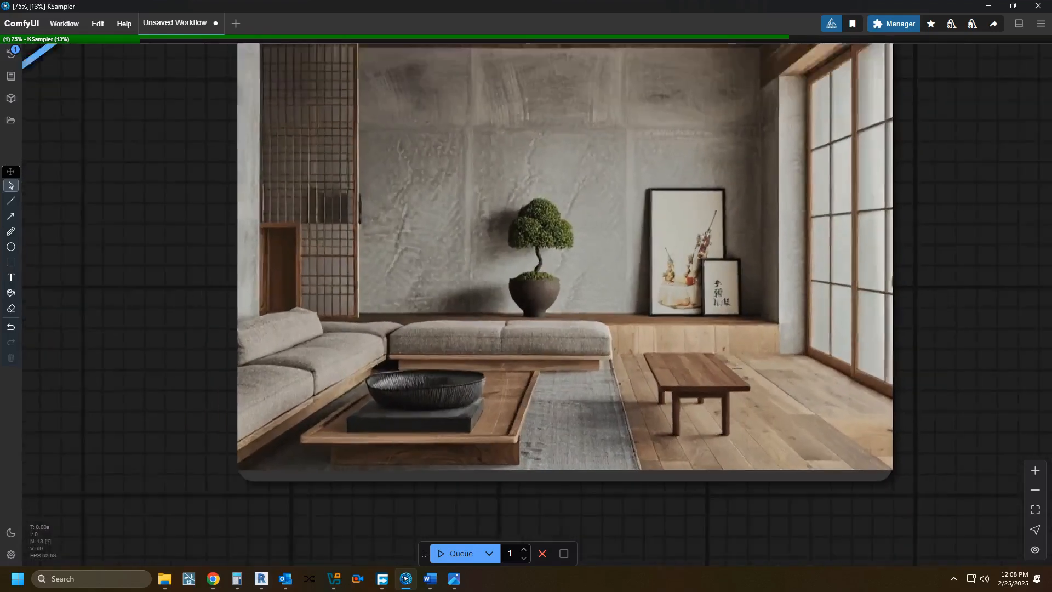
pyautogui.click(542, 554)
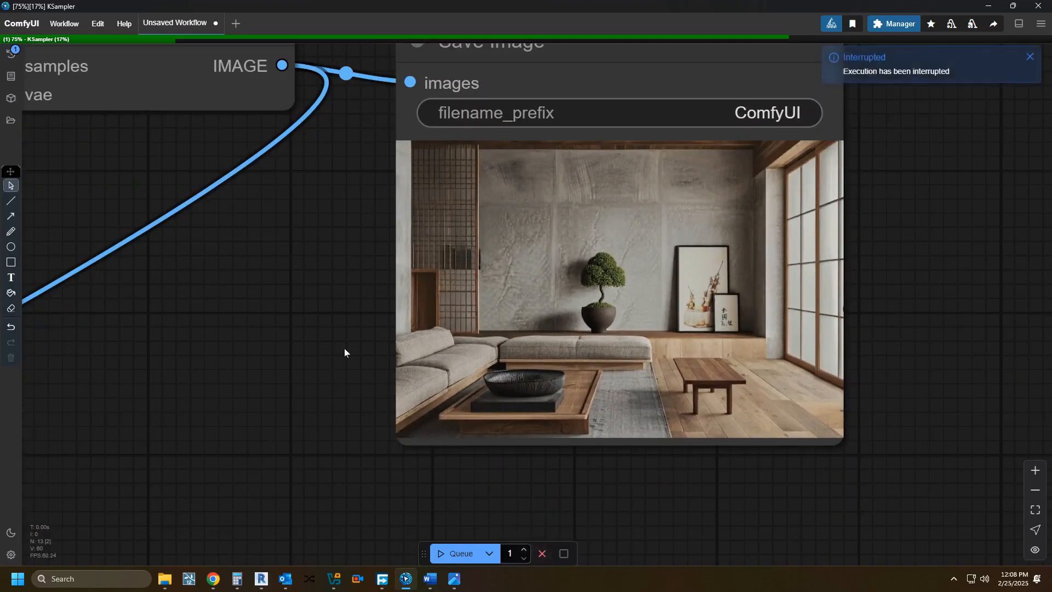
# Step: Examine how the wood table blends into the floor in the Save Image result
pyautogui.moveTo(498, 382); pyautogui.dragTo(408, 476)
pyautogui.moveTo(539, 481); pyautogui.dragTo(589, 411)
pyautogui.scroll(7, 704, 415)
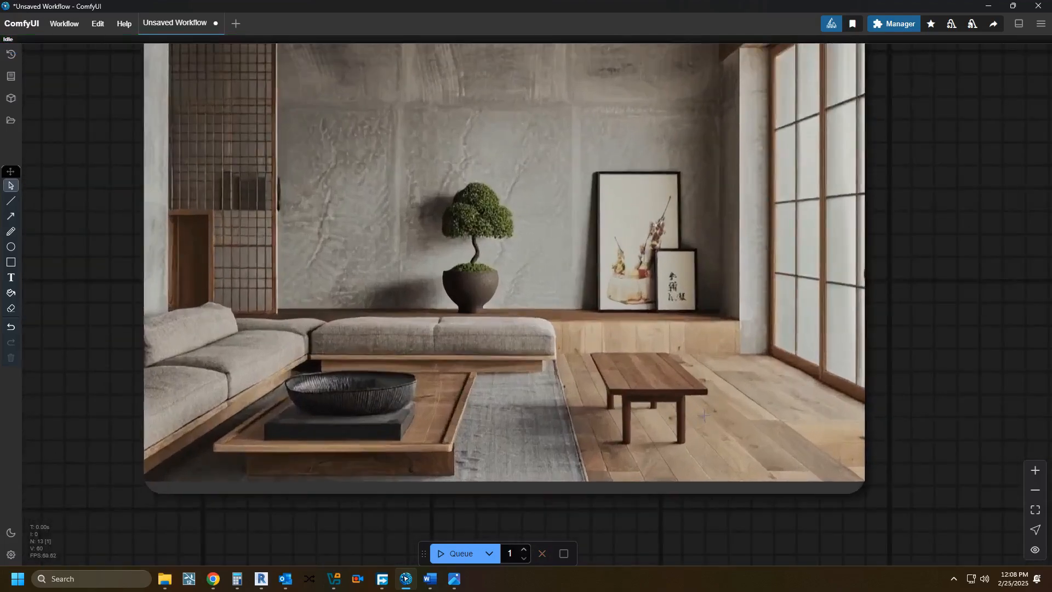
pyautogui.scroll(-9, 689, 410)
pyautogui.moveTo(640, 389); pyautogui.dragTo(631, 420)
pyautogui.scroll(-9, 632, 420)
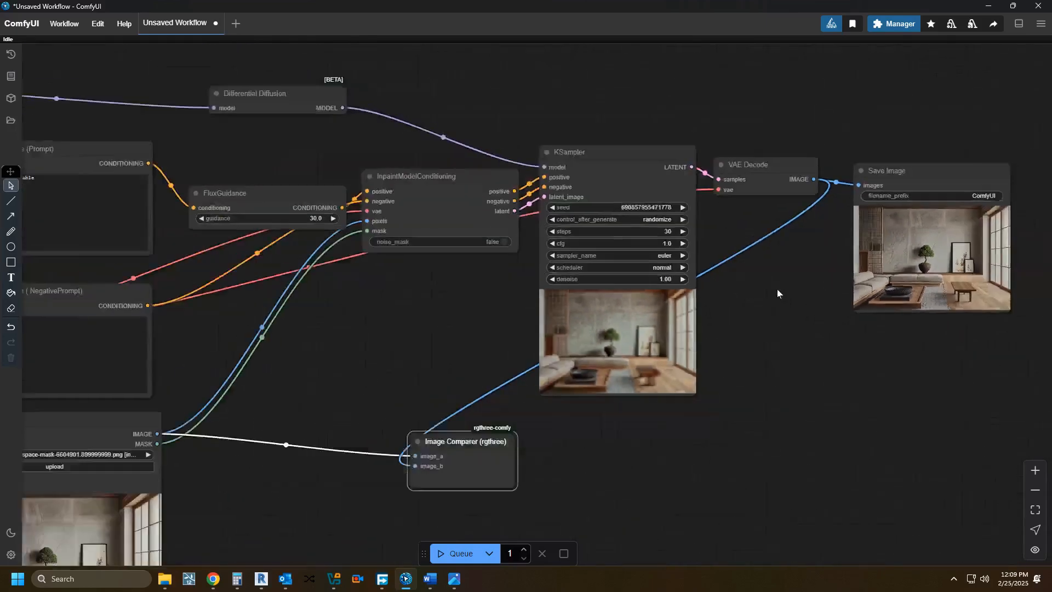
pyautogui.scroll(-1, 777, 288)
pyautogui.moveTo(435, 362); pyautogui.dragTo(636, 257)
pyautogui.moveTo(496, 362); pyautogui.dragTo(513, 328)
pyautogui.scroll(2, 506, 365)
pyautogui.rightClick(346, 399)
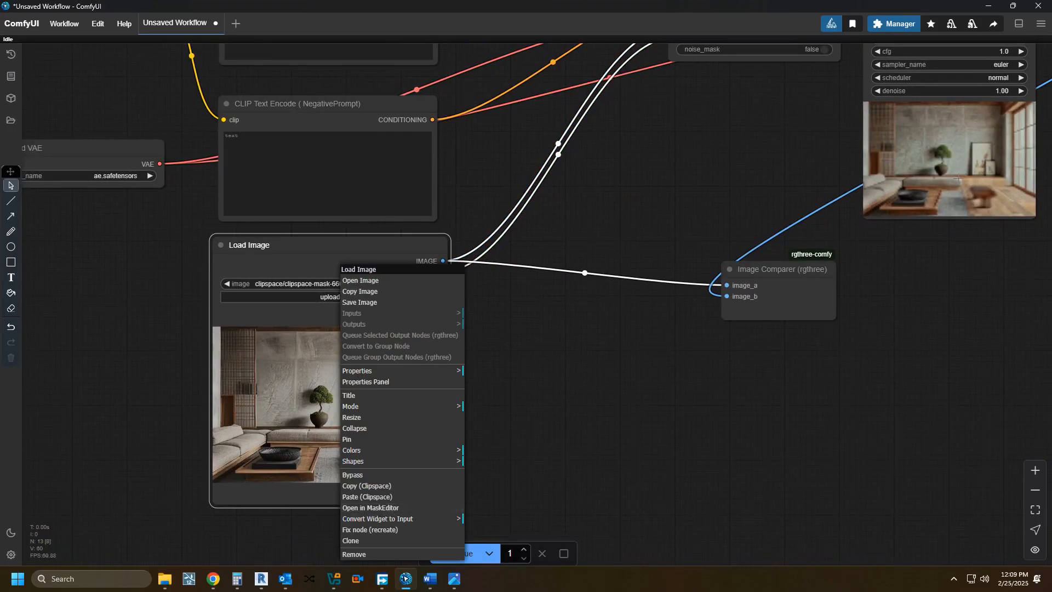
# Step: Copy the result image from the Save Image node and return to the Load Image node
pyautogui.scroll(-3, 652, 376)
pyautogui.moveTo(642, 376); pyautogui.dragTo(398, 393)
pyautogui.moveTo(780, 361); pyautogui.dragTo(688, 391)
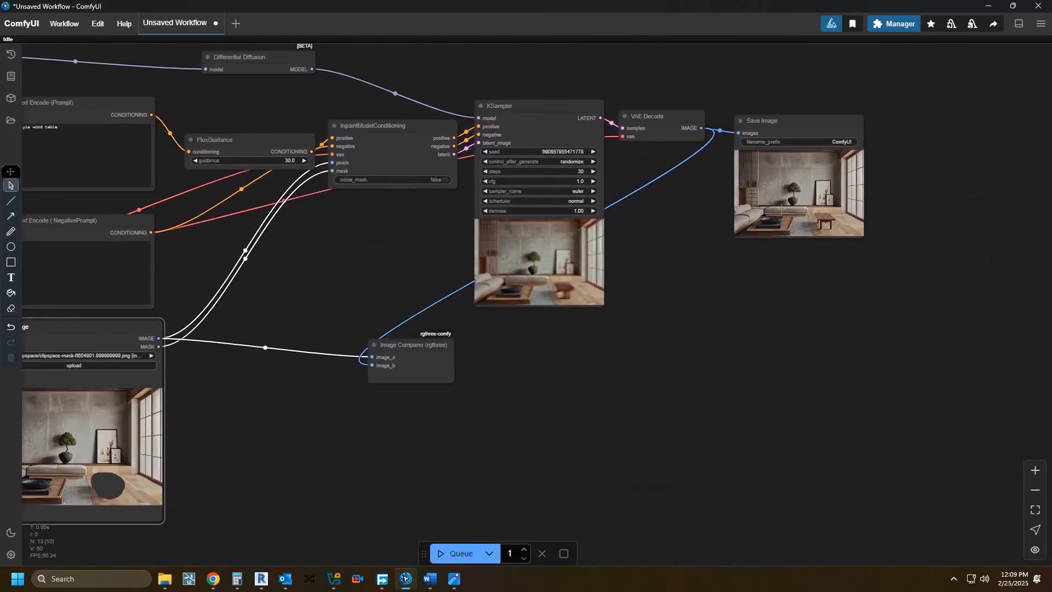
pyautogui.rightClick(782, 207)
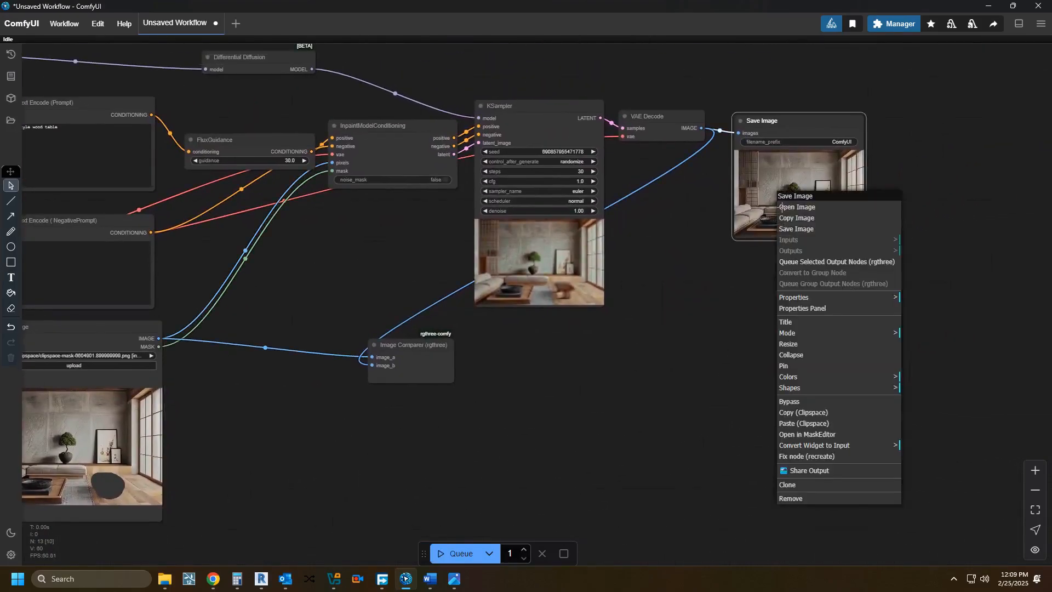
pyautogui.click(816, 219)
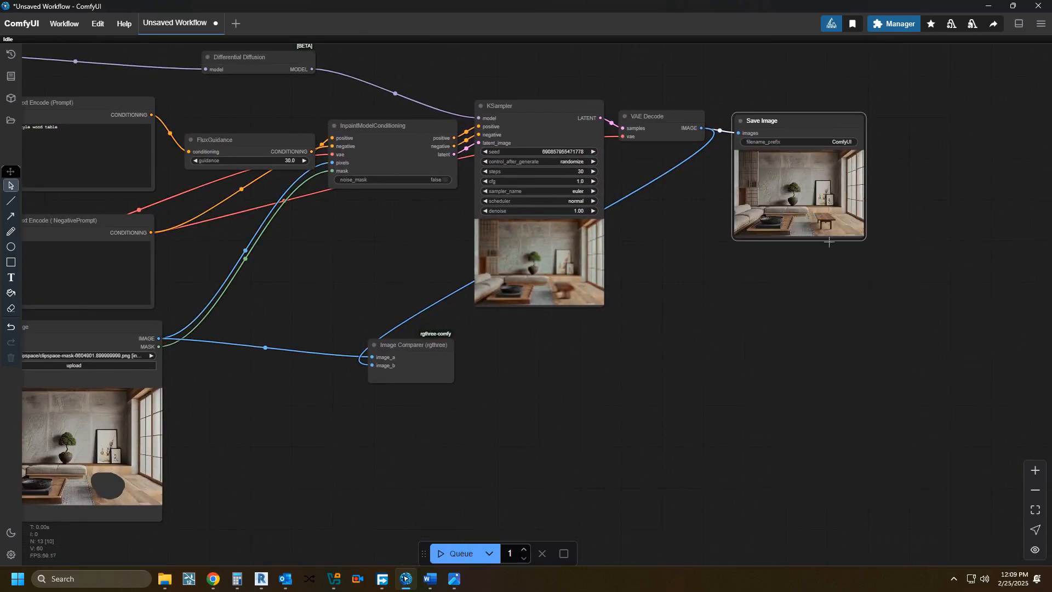
pyautogui.scroll(-2, 823, 252)
pyautogui.moveTo(782, 337); pyautogui.dragTo(855, 327)
pyautogui.scroll(9, 339, 456)
pyautogui.scroll(-4, 244, 400)
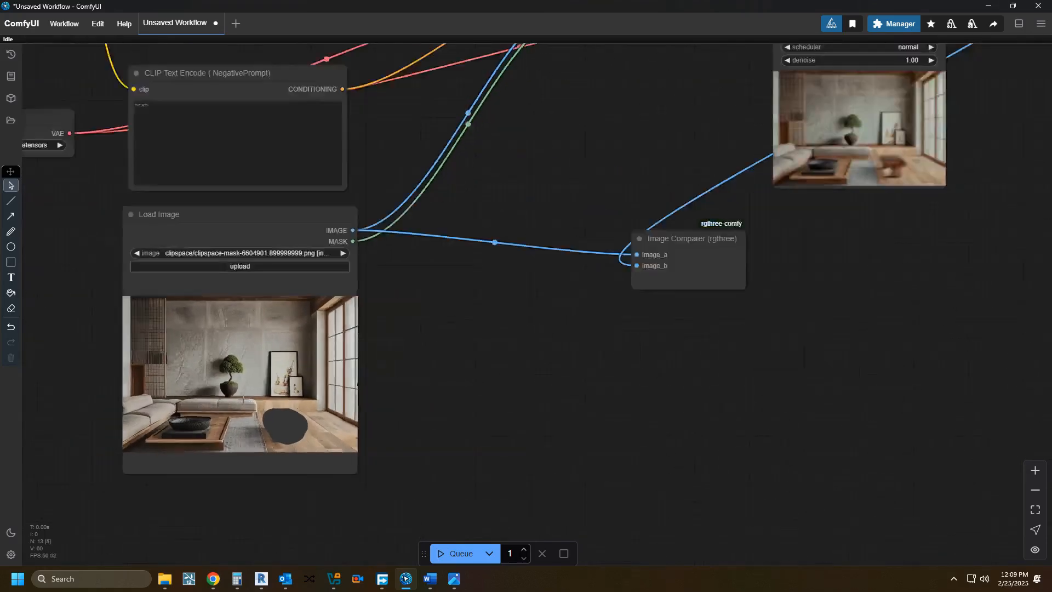
# Step: Copy the Save Image result to the Clipspace and paste it into the Load Image node as the new input image
pyautogui.scroll(-1, 242, 399)
pyautogui.moveTo(799, 206); pyautogui.dragTo(347, 364)
pyautogui.rightClick(680, 184)
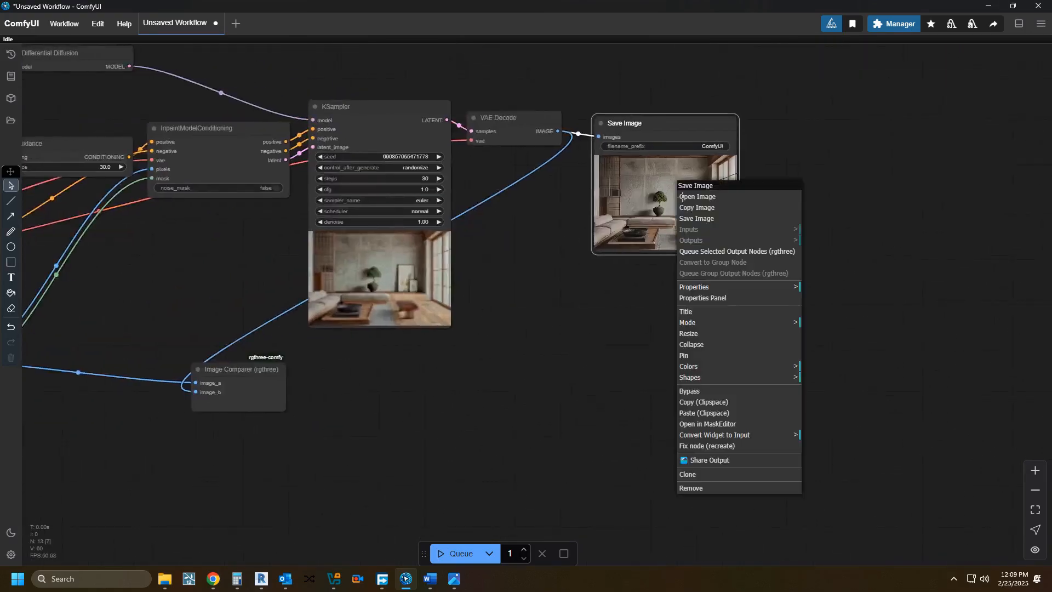
pyautogui.click(712, 403)
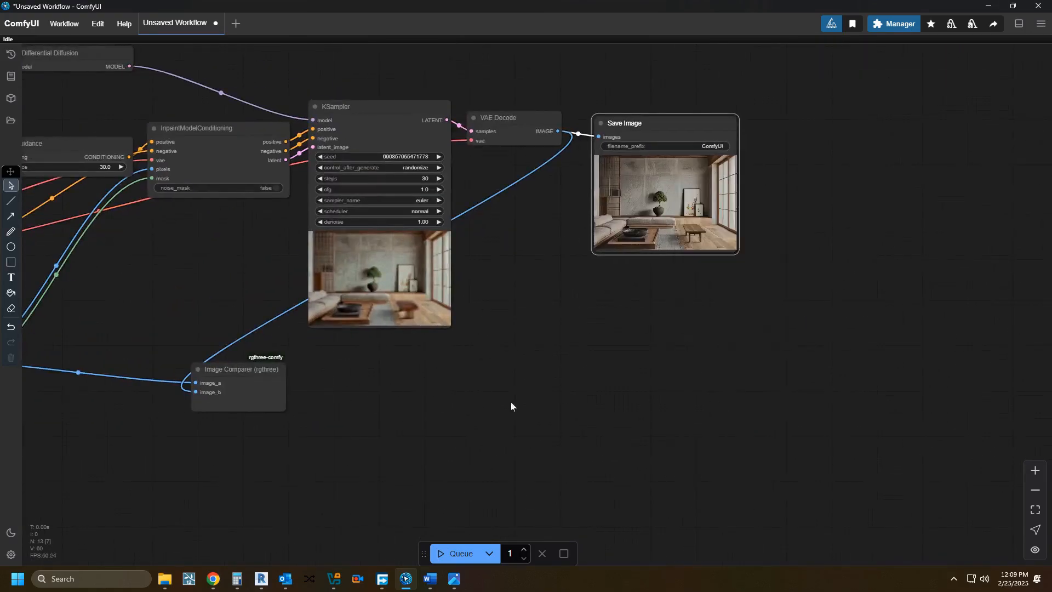
pyautogui.scroll(-1, 561, 395)
pyautogui.moveTo(561, 394); pyautogui.dragTo(966, 285)
pyautogui.rightClick(468, 329)
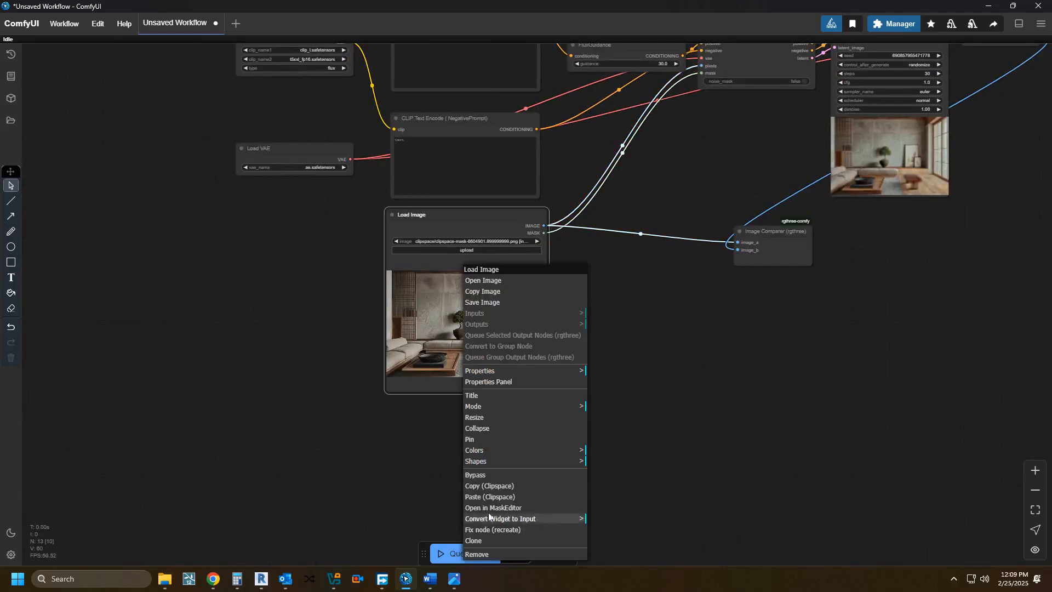
pyautogui.click(478, 499)
pyautogui.moveTo(485, 429); pyautogui.dragTo(329, 537)
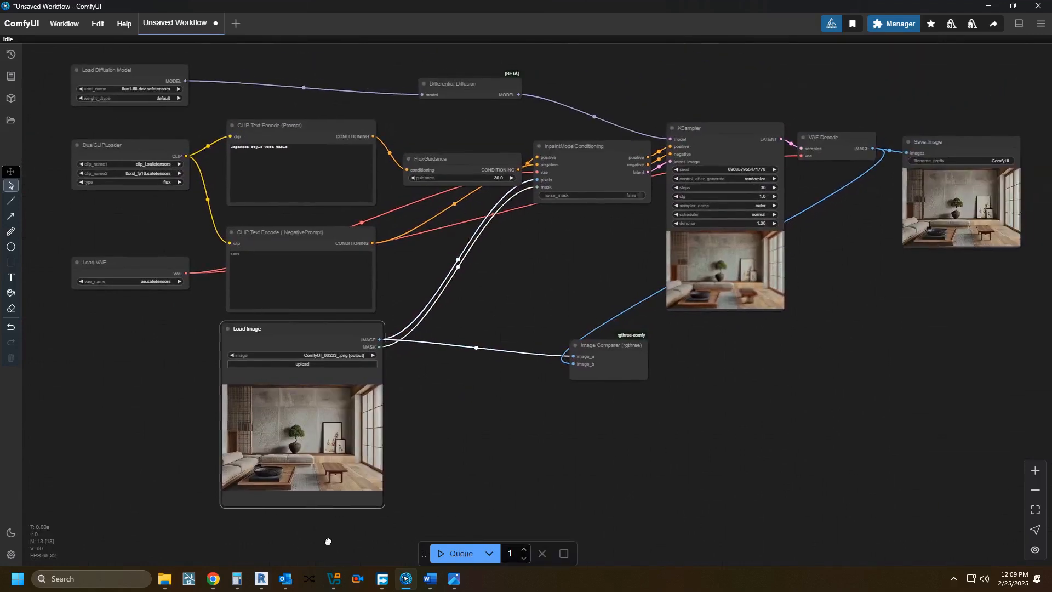
pyautogui.moveTo(392, 507); pyautogui.dragTo(360, 513)
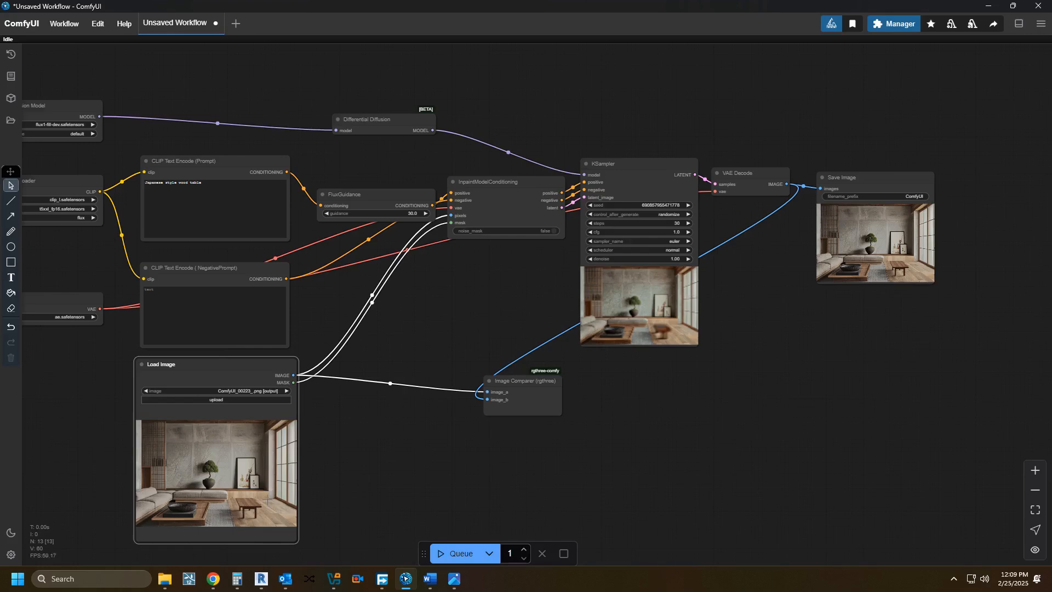
# Step: Open the Load Image node's living-room picture in the MaskEditor and fit the whole image in view
pyautogui.moveTo(246, 493); pyautogui.dragTo(366, 422)
pyautogui.scroll(6, 366, 422)
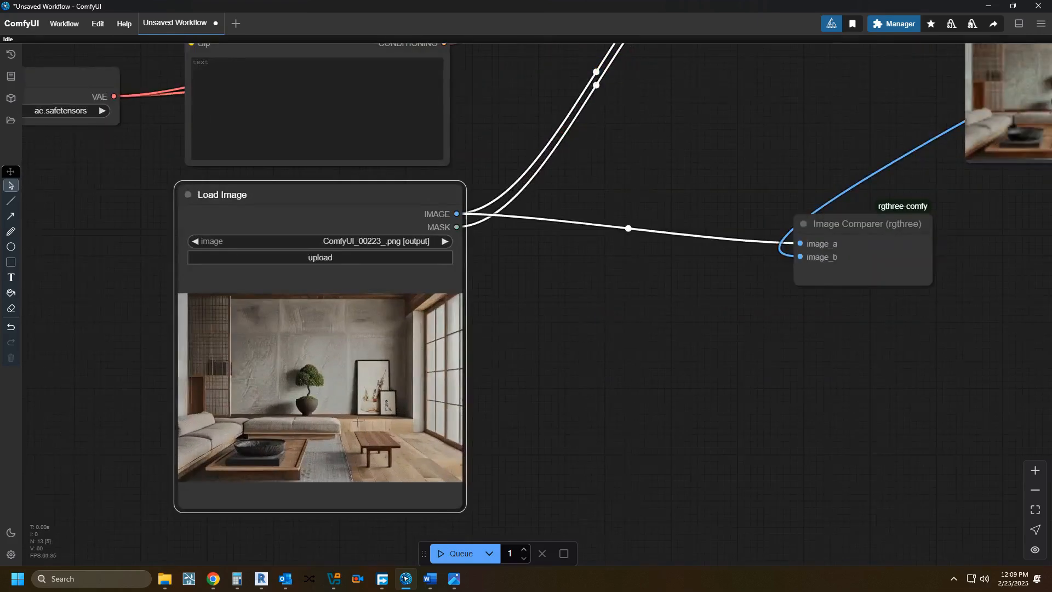
pyautogui.rightClick(319, 271)
pyautogui.click(346, 508)
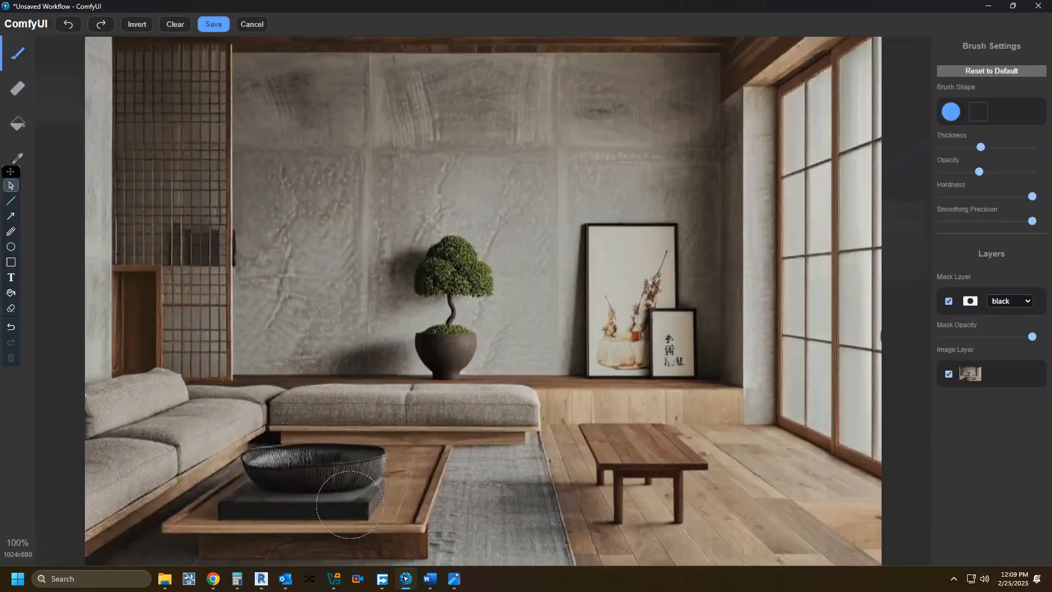
pyautogui.scroll(-5, 412, 446)
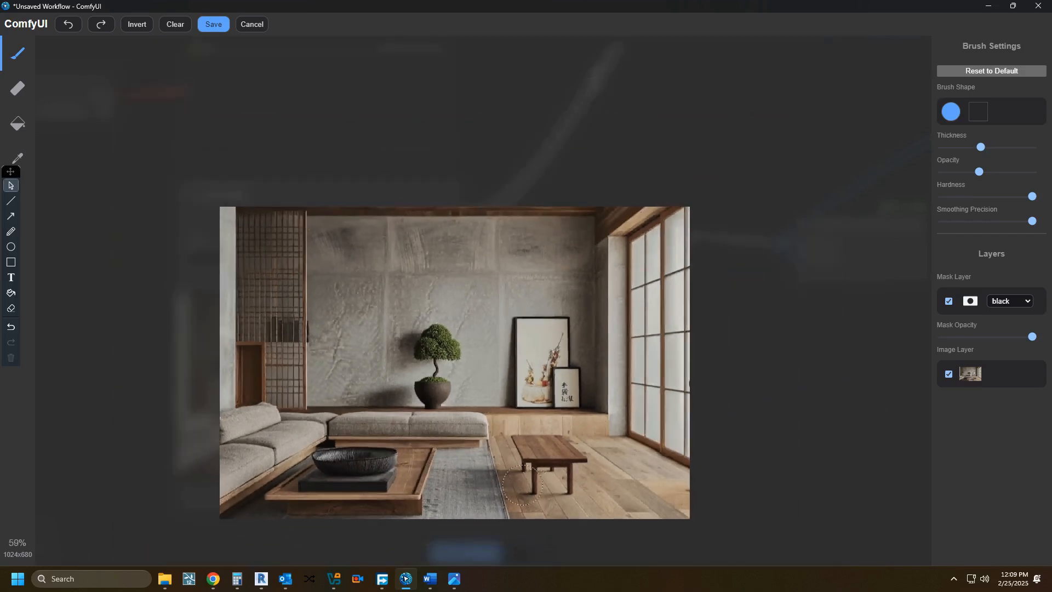
# Step: Set the mask color to white with reduced opacity and paint the mask over the bonsai pot, its shadow and the two framed pictures
pyautogui.click(1006, 301)
pyautogui.click(1007, 323)
pyautogui.moveTo(1029, 336); pyautogui.dragTo(986, 337)
pyautogui.moveTo(433, 390)
pyautogui.mouseDown()
pyautogui.moveTo(425, 342)
pyautogui.moveTo(440, 337)
pyautogui.moveTo(446, 373)
pyautogui.moveTo(521, 386)
pyautogui.moveTo(544, 384)
pyautogui.moveTo(551, 359)
pyautogui.moveTo(536, 327)
pyautogui.moveTo(528, 361)
pyautogui.moveTo(520, 355)
pyautogui.moveTo(520, 310)
pyautogui.moveTo(564, 319)
pyautogui.moveTo(574, 333)
pyautogui.moveTo(571, 390)
pyautogui.moveTo(436, 388)
pyautogui.moveTo(446, 389)
pyautogui.moveTo(431, 386)
pyautogui.moveTo(417, 343)
pyautogui.moveTo(424, 373)
pyautogui.moveTo(423, 342)
pyautogui.moveTo(436, 336)
pyautogui.moveTo(441, 352)
pyautogui.moveTo(523, 366)
pyautogui.moveTo(376, 387)
pyautogui.moveTo(567, 388)
pyautogui.moveTo(403, 387)
pyautogui.mouseUp()
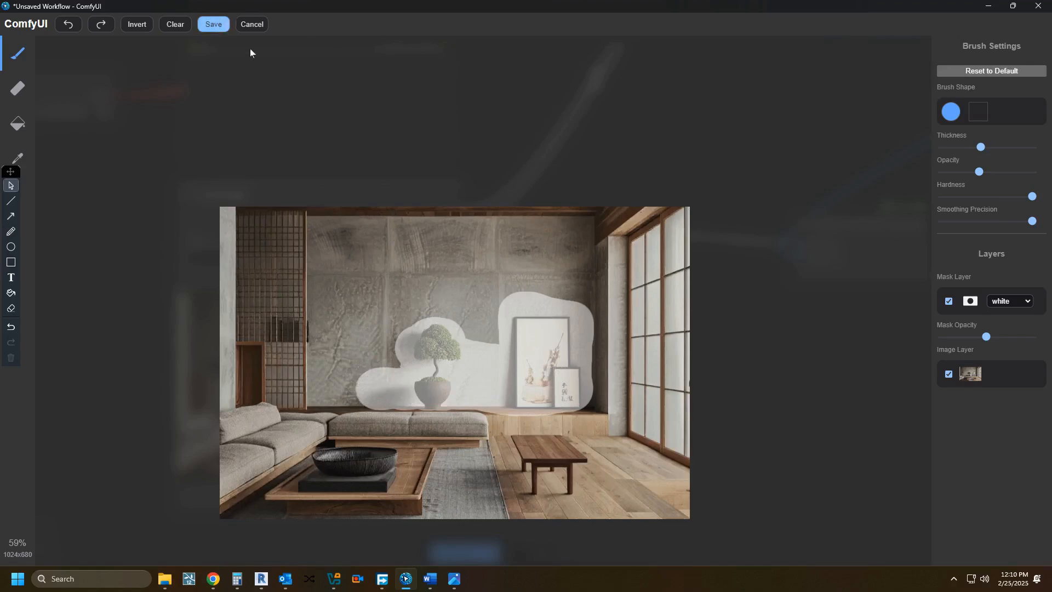
# Step: Capture a screen snip of the room image with the painted mask and save the mask to the Load Image node
pyautogui.moveTo(294, 232); pyautogui.dragTo(337, 183)
pyautogui.scroll(1, 337, 183)
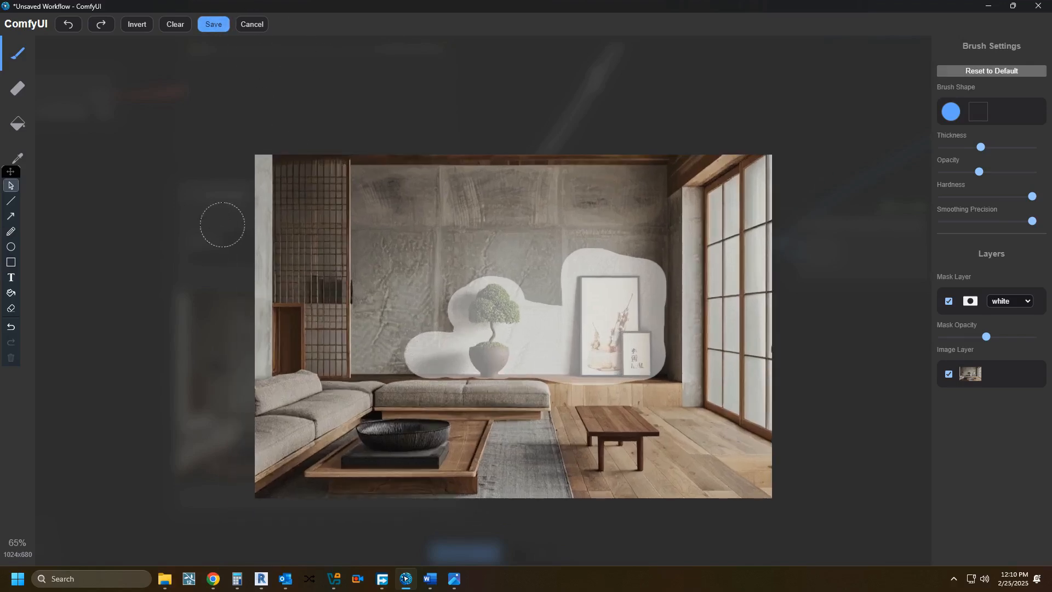
pyautogui.press('super+shift+s')
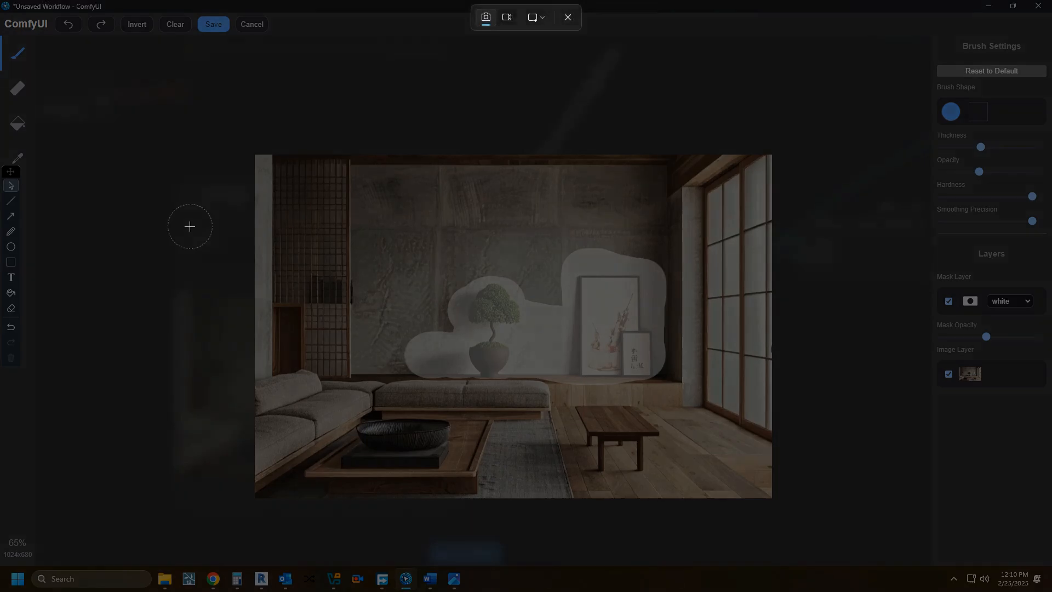
pyautogui.moveTo(258, 154); pyautogui.dragTo(752, 493)
pyautogui.click(213, 23)
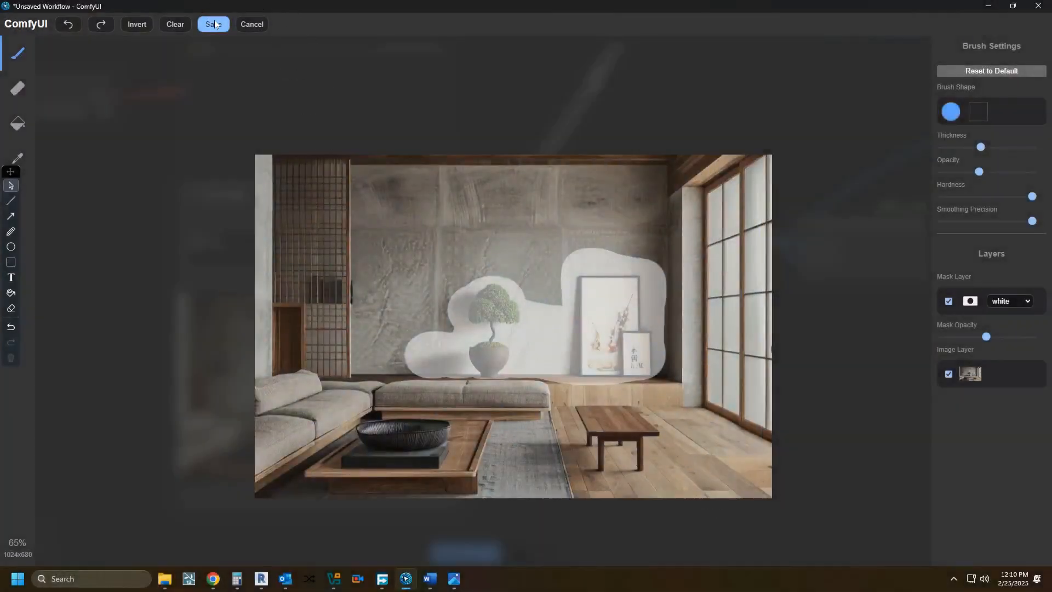
pyautogui.moveTo(291, 294); pyautogui.dragTo(497, 484)
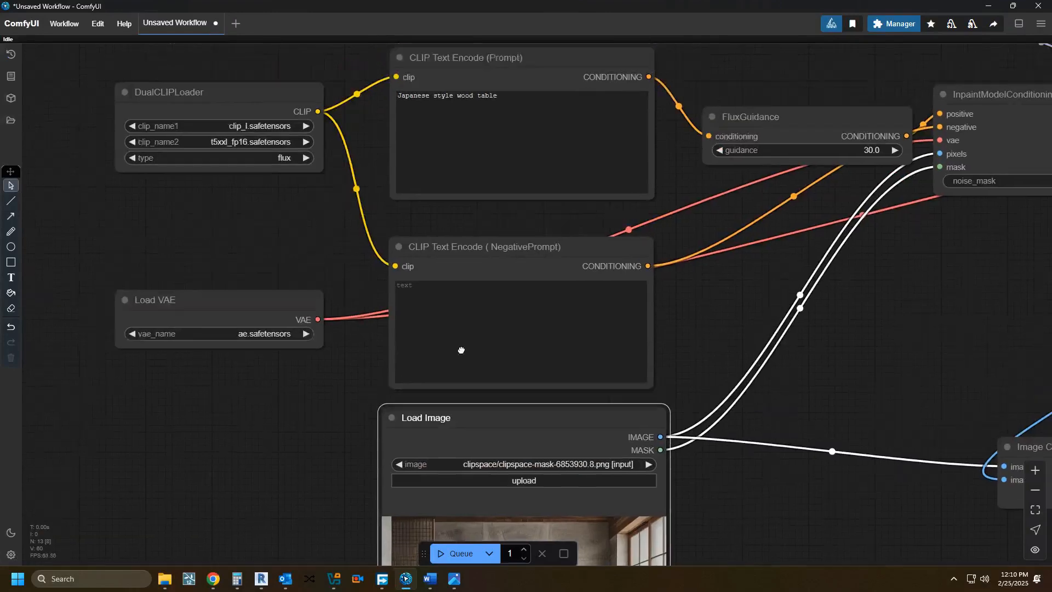
# Step: Replace the positive prompt with "fruit basket, samurai sword, japanese decoration items on counter top"
pyautogui.scroll(3, 462, 317)
pyautogui.click(431, 171)
pyautogui.hotkey('ctrl', 'a')
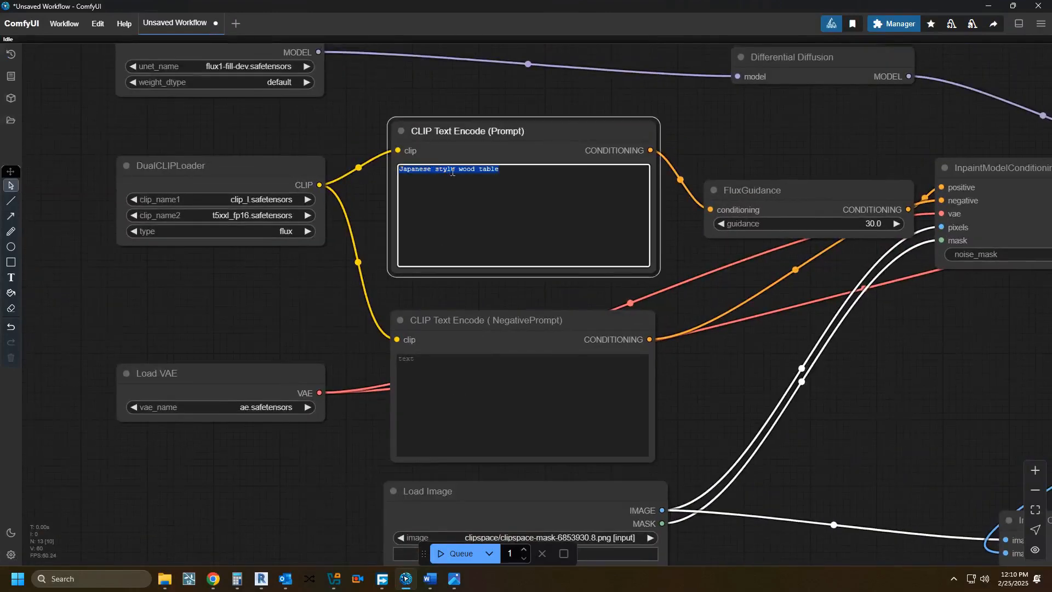
pyautogui.write('fruit')
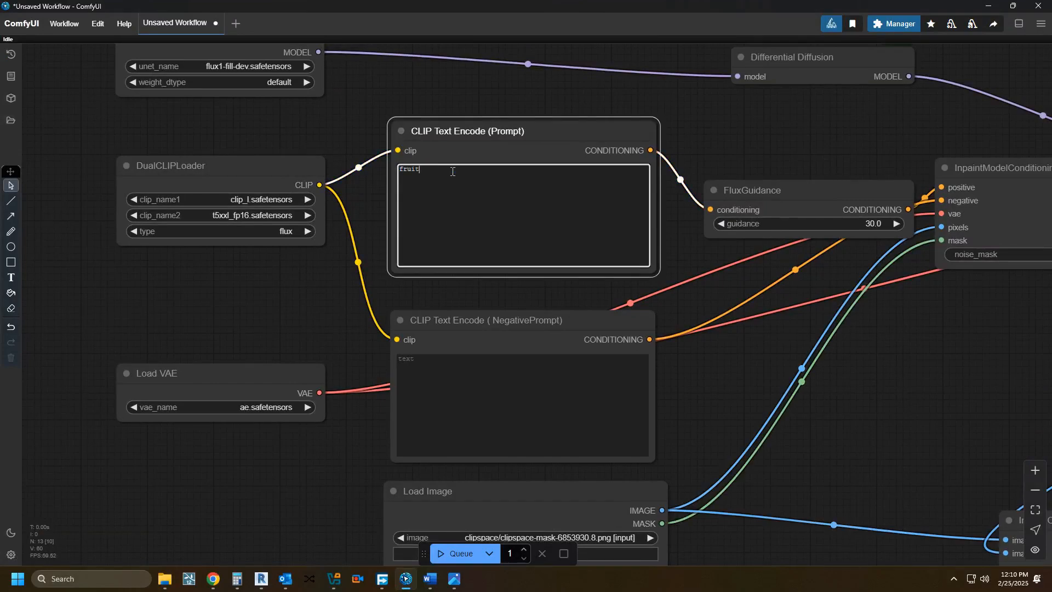
pyautogui.write(' ba')
pyautogui.write('sket')
pyautogui.write(' Japanese')
pyautogui.write(' sword')
pyautogui.press('BackSpace')
pyautogui.press('BackSpace')
pyautogui.press('BackSpace')
pyautogui.press('BackSpace')
pyautogui.press('BackSpace')
pyautogui.press('BackSpace')
pyautogui.press('BackSpace')
pyautogui.press('BackSpace')
pyautogui.press('BackSpace')
pyautogui.press('BackSpace')
pyautogui.write(', samurai')
pyautogui.write(', japanese decoration items')
pyautogui.write('on counter to')
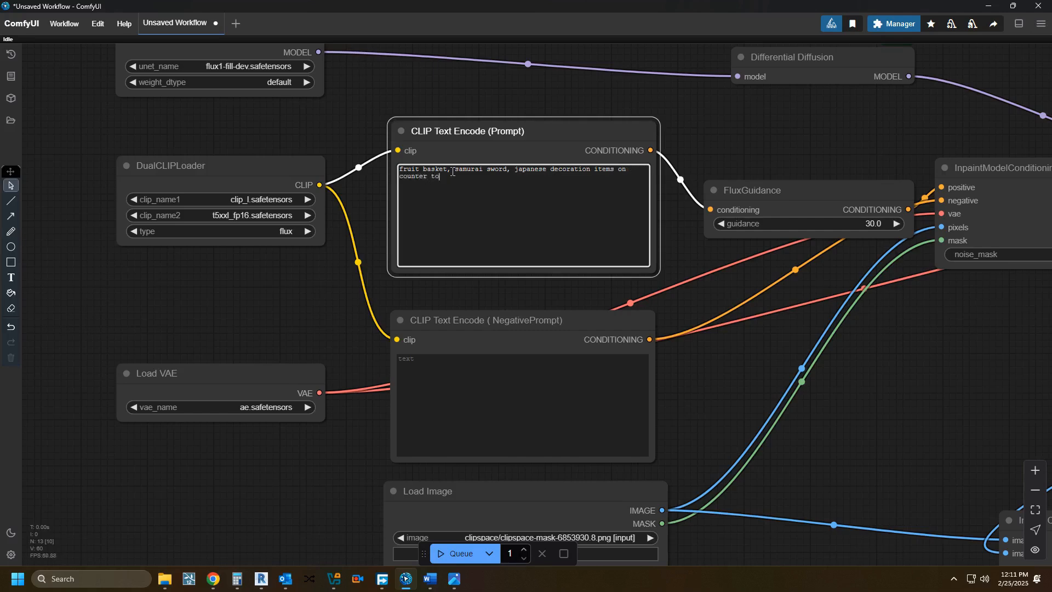
pyautogui.write('p')
# Step: Queue the workflow to inpaint the masked counter area with the fruit basket and sword prompt
pyautogui.scroll(-3, 372, 457)
pyautogui.moveTo(372, 457); pyautogui.dragTo(353, 297)
pyautogui.click(451, 554)
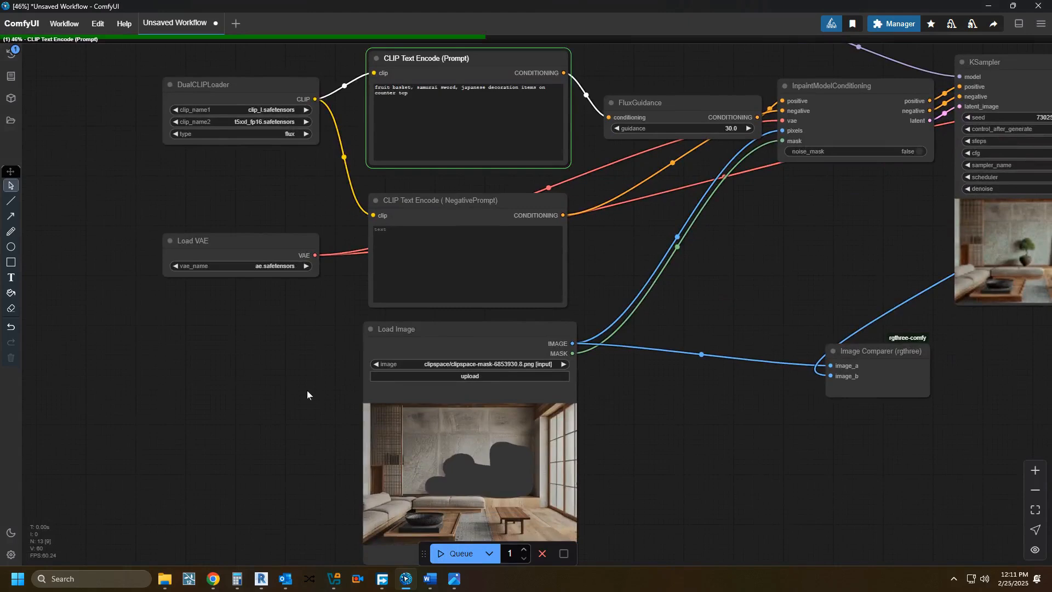
# Step: Examine the KSampler node's live preview of the masked counter area while the image generates
pyautogui.moveTo(290, 378); pyautogui.dragTo(273, 408)
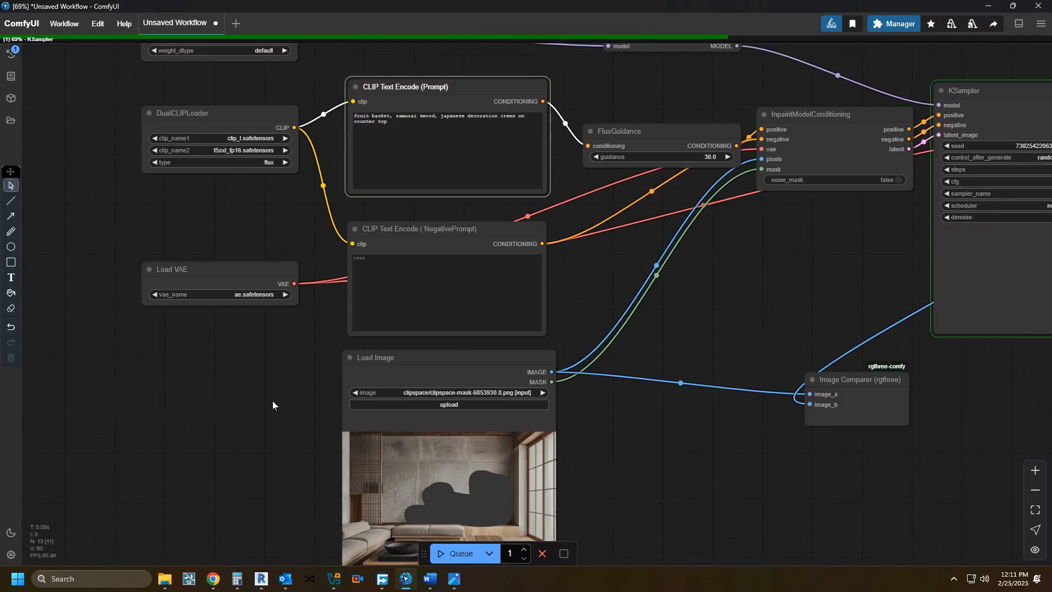
pyautogui.moveTo(557, 451); pyautogui.dragTo(320, 459)
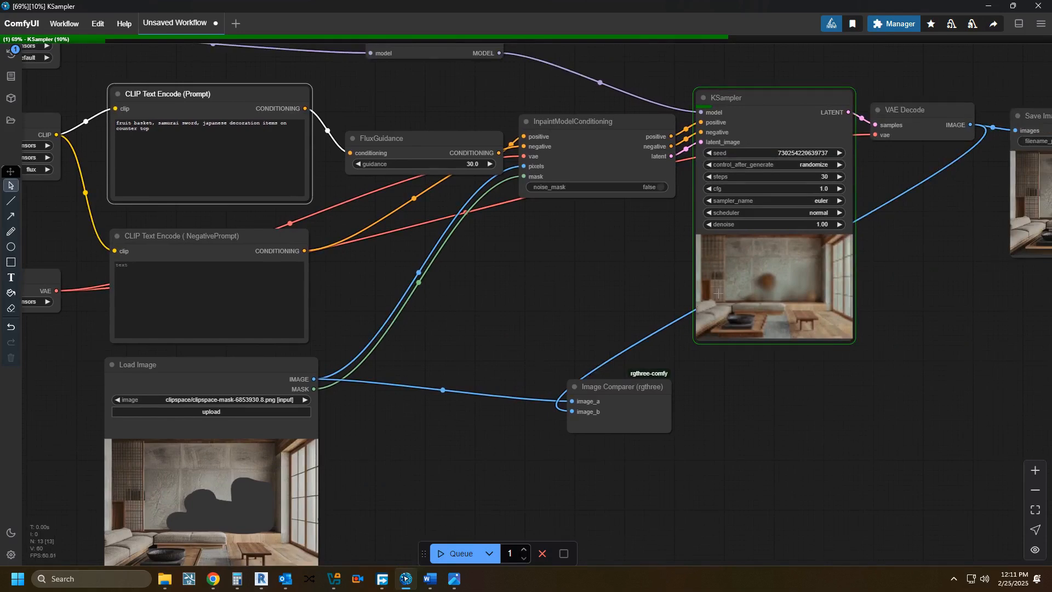
pyautogui.scroll(5, 700, 310)
pyautogui.moveTo(441, 400); pyautogui.dragTo(373, 496)
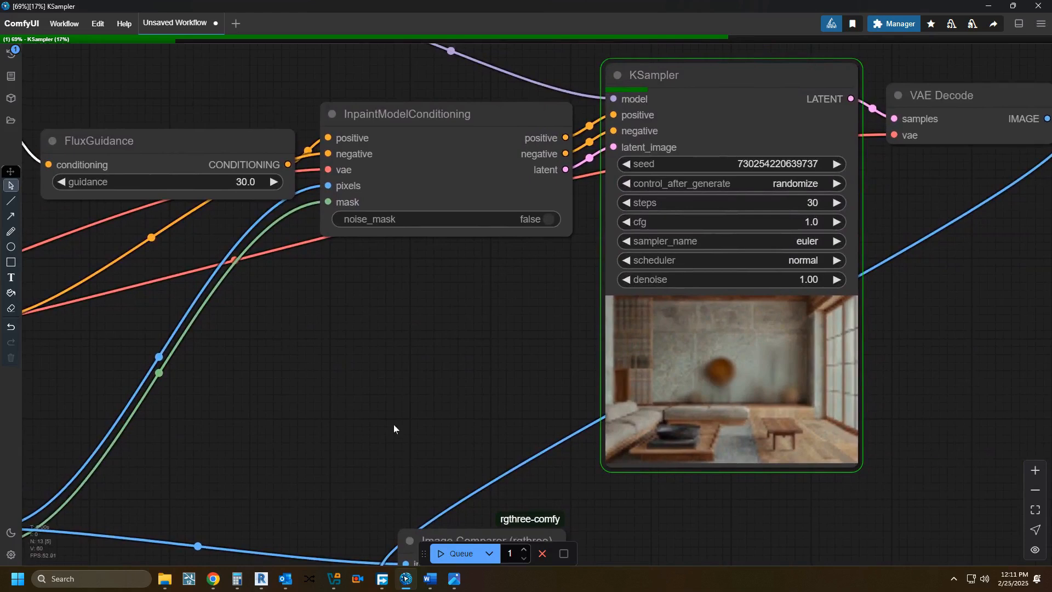
pyautogui.moveTo(394, 426); pyautogui.dragTo(306, 431)
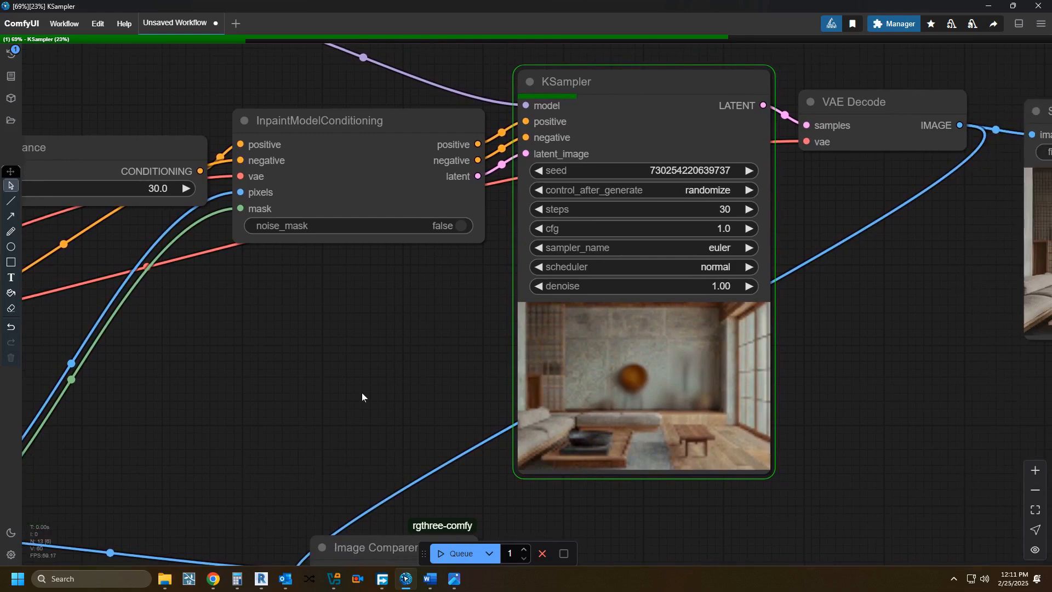
pyautogui.moveTo(362, 394); pyautogui.dragTo(315, 404)
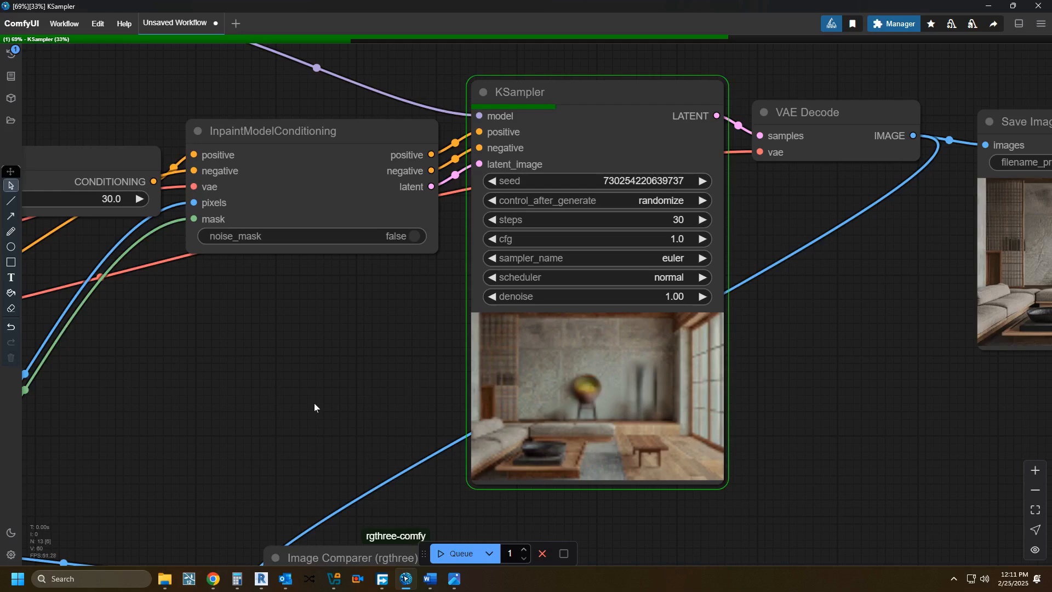
pyautogui.moveTo(314, 403); pyautogui.dragTo(233, 439)
pyautogui.scroll(-2, 246, 434)
pyautogui.scroll(1, 564, 413)
pyautogui.moveTo(575, 414); pyautogui.dragTo(600, 263)
pyautogui.scroll(2, 469, 430)
pyautogui.scroll(2, 478, 465)
pyautogui.scroll(-3, 512, 436)
pyautogui.scroll(-3, 513, 439)
pyautogui.scroll(-1, 572, 299)
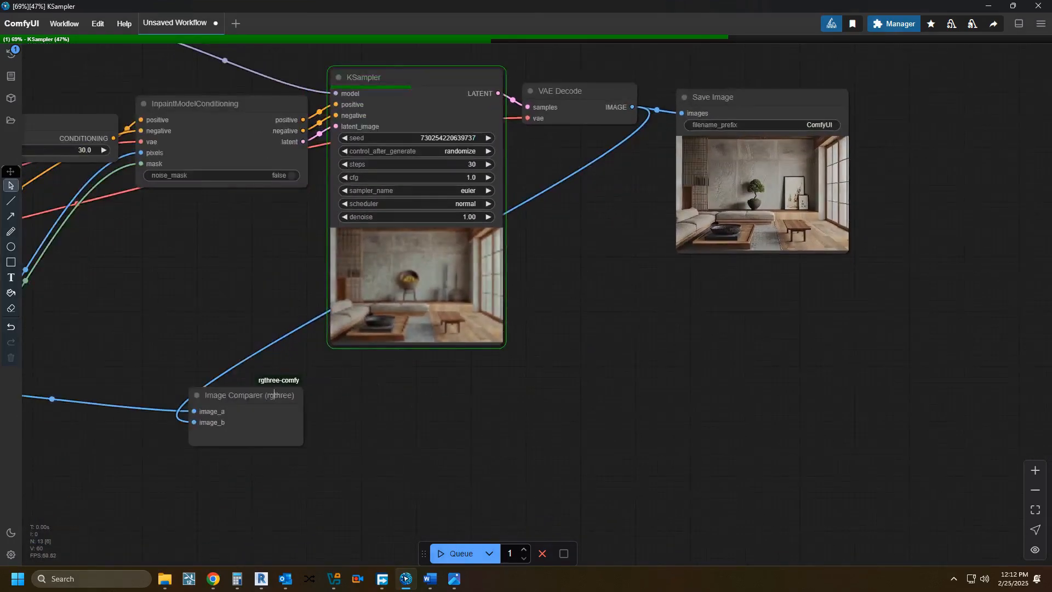
# Step: Move the Image Comparer node to the free space below the Save Image node
pyautogui.moveTo(273, 399); pyautogui.dragTo(680, 321)
pyautogui.moveTo(532, 264); pyautogui.dragTo(512, 331)
pyautogui.scroll(4, 450, 356)
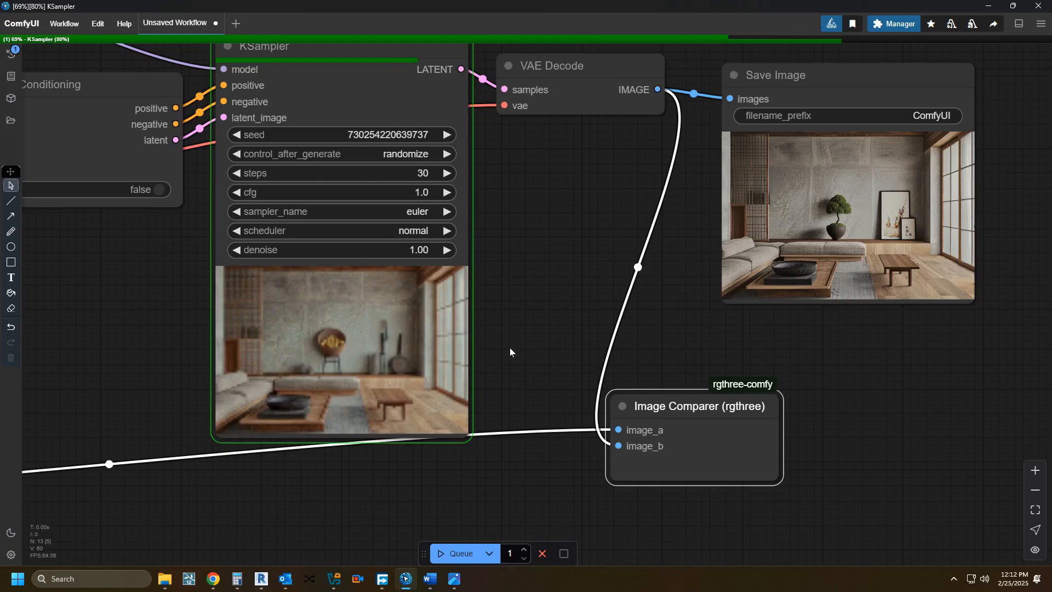
pyautogui.moveTo(493, 356); pyautogui.dragTo(889, 435)
pyautogui.moveTo(445, 347); pyautogui.dragTo(527, 420)
pyautogui.scroll(-4, 527, 420)
pyautogui.moveTo(437, 420); pyautogui.dragTo(694, 353)
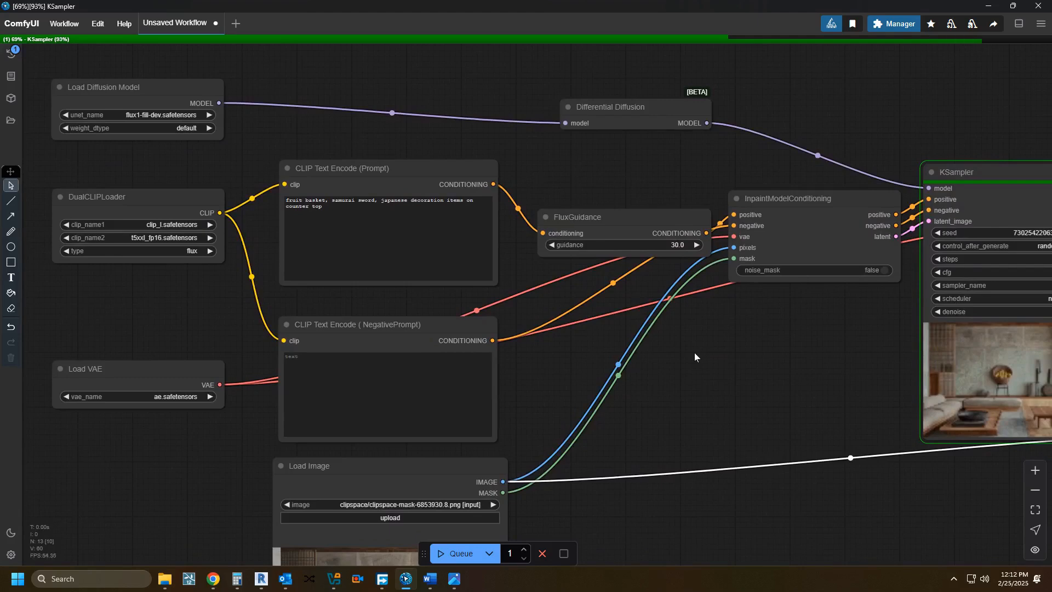
pyautogui.moveTo(694, 354); pyautogui.dragTo(520, 336)
pyautogui.scroll(-1, 562, 323)
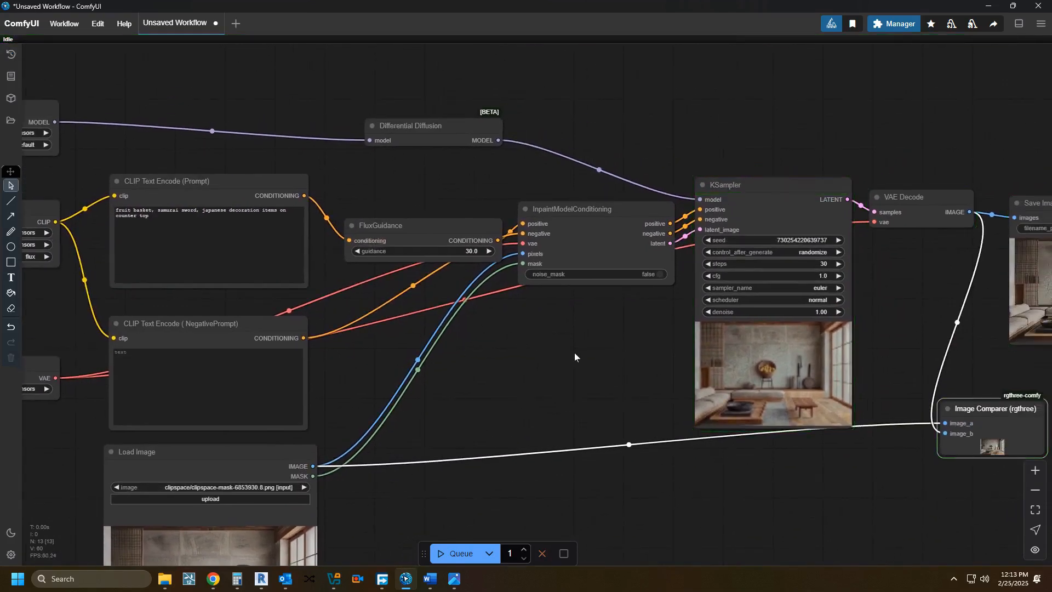
# Step: Enlarge the Image Comparer node and compare the original room image with the newly generated one
pyautogui.moveTo(575, 357); pyautogui.dragTo(342, 369)
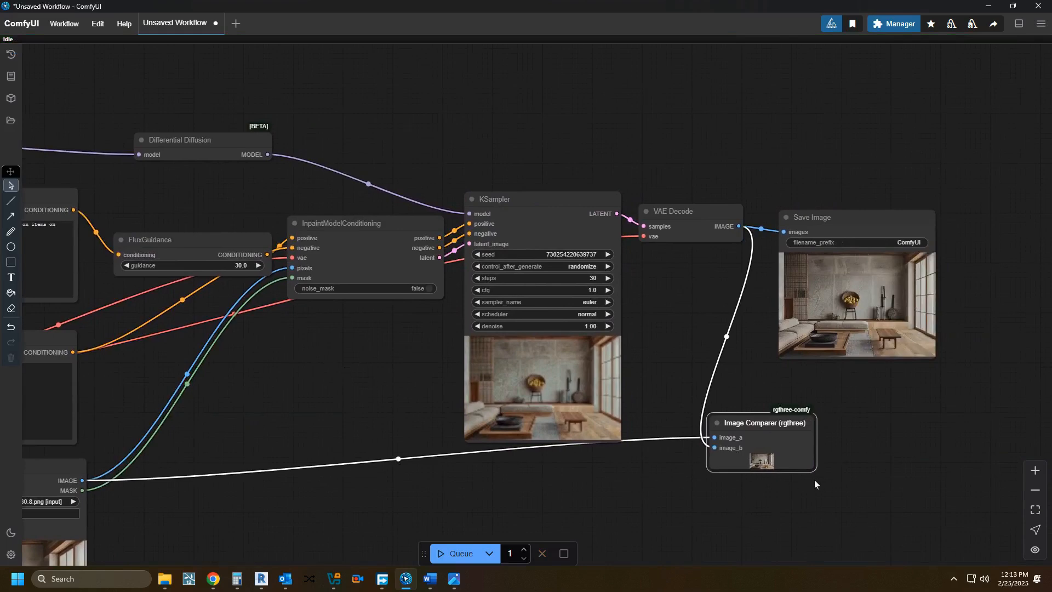
pyautogui.moveTo(813, 470); pyautogui.dragTo(915, 578)
pyautogui.scroll(-5, 559, 312)
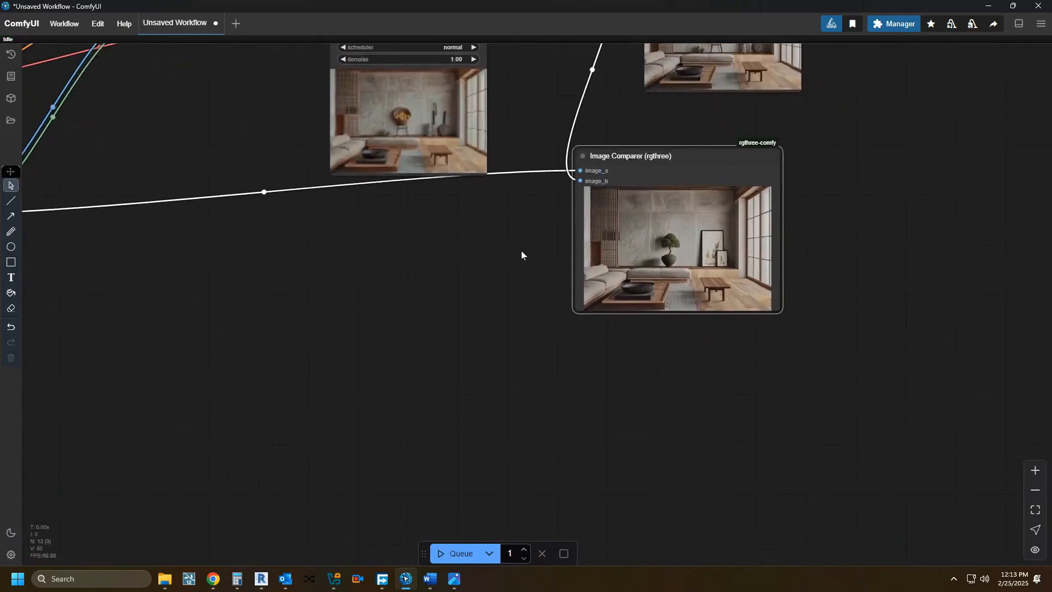
pyautogui.scroll(5, 513, 304)
pyautogui.moveTo(515, 305); pyautogui.dragTo(301, 407)
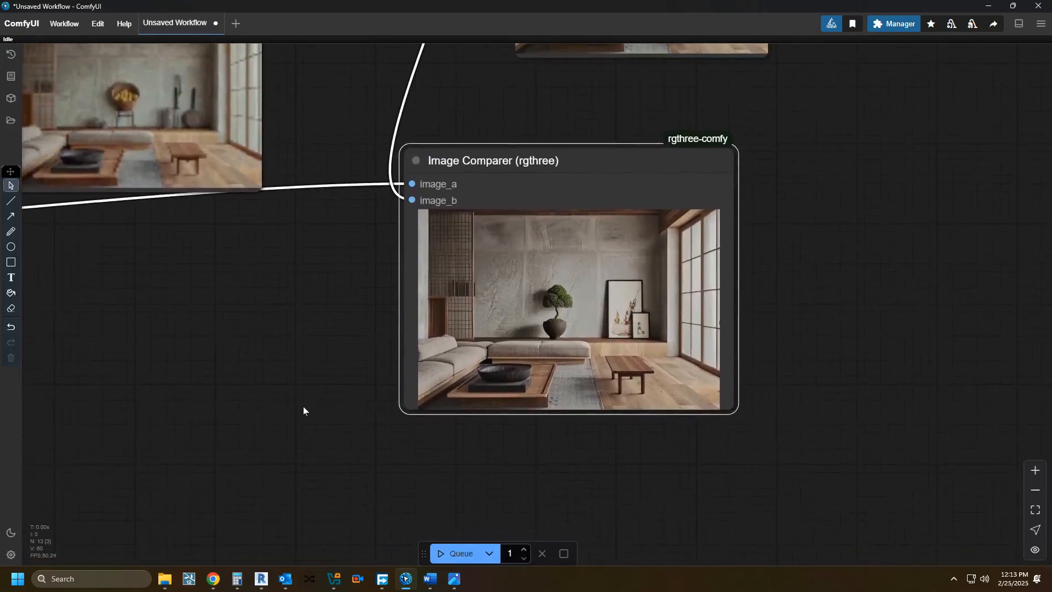
pyautogui.scroll(3, 311, 407)
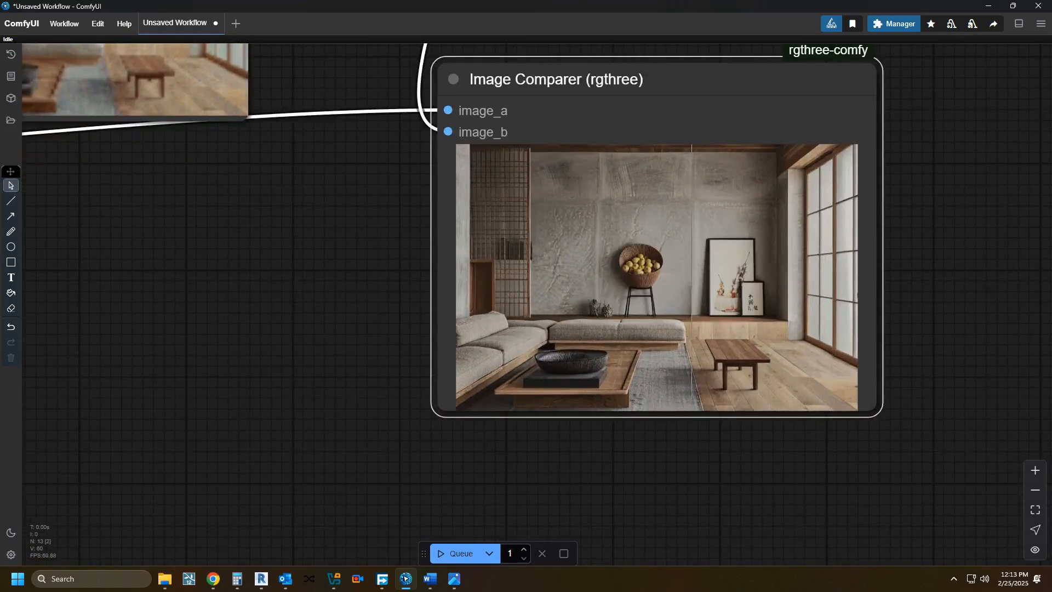
pyautogui.scroll(-1, 517, 457)
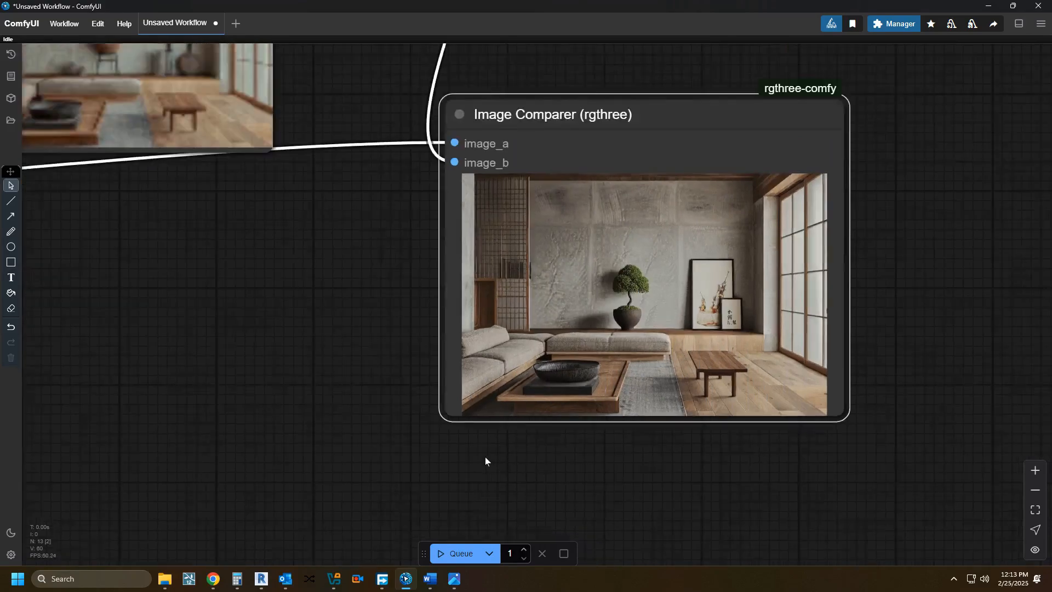
pyautogui.moveTo(371, 422); pyautogui.dragTo(348, 464)
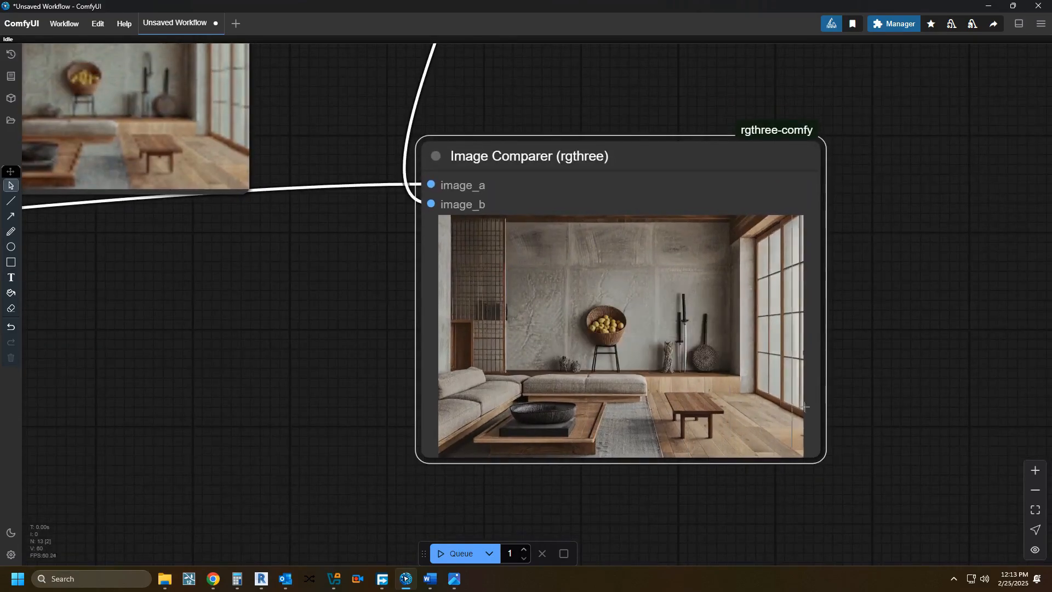
pyautogui.moveTo(245, 426); pyautogui.dragTo(696, 371)
pyautogui.scroll(-3, 696, 372)
pyautogui.moveTo(428, 383); pyautogui.dragTo(696, 366)
pyautogui.scroll(-1, 696, 366)
pyautogui.moveTo(340, 386); pyautogui.dragTo(634, 372)
pyautogui.rightClick(552, 434)
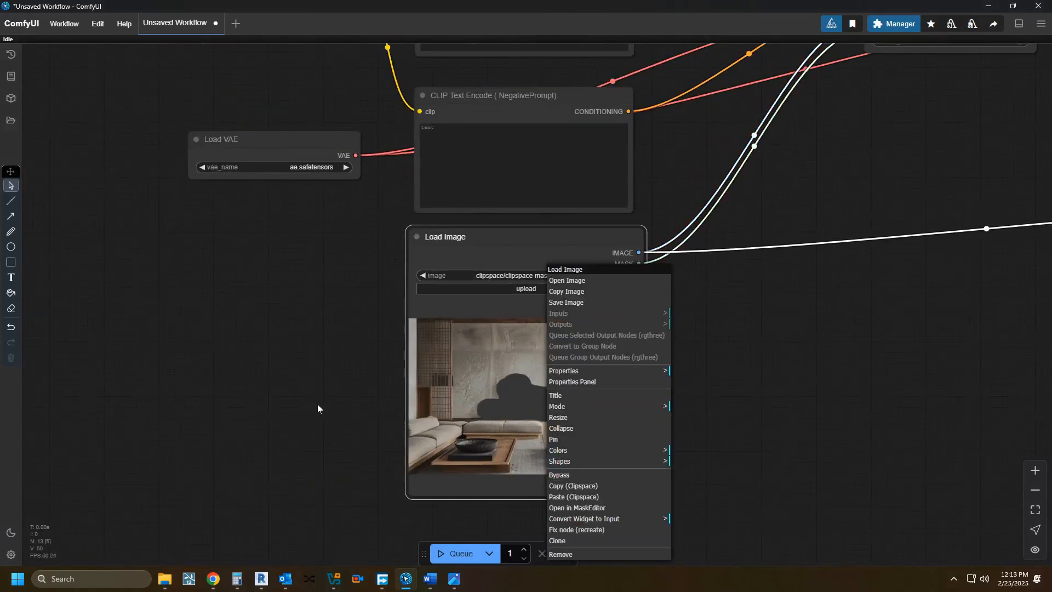
pyautogui.scroll(-1, 307, 404)
# Step: Copy the Save Image node's new fruit basket and sword result to the Clipspace
pyautogui.moveTo(308, 403); pyautogui.dragTo(107, 401)
pyautogui.moveTo(861, 372); pyautogui.dragTo(324, 430)
pyautogui.scroll(2, 560, 387)
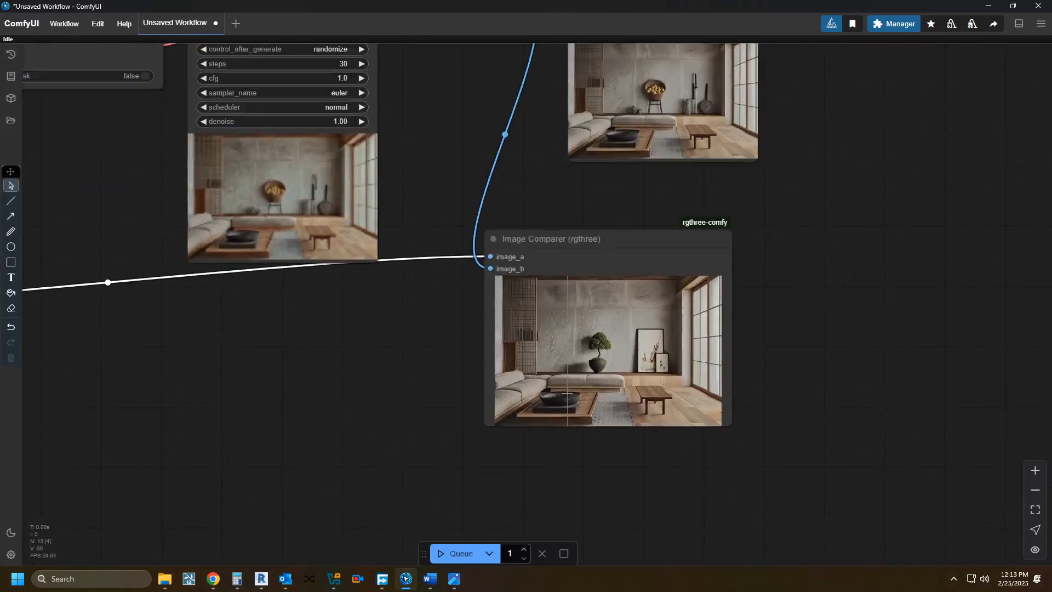
pyautogui.moveTo(622, 347); pyautogui.dragTo(627, 393)
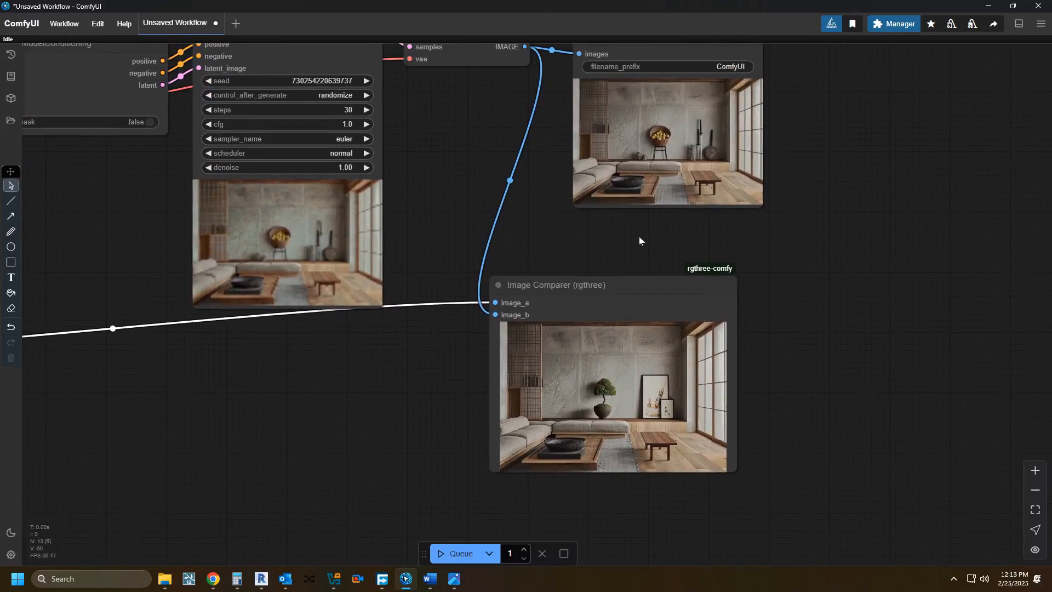
pyautogui.moveTo(621, 246); pyautogui.dragTo(625, 388)
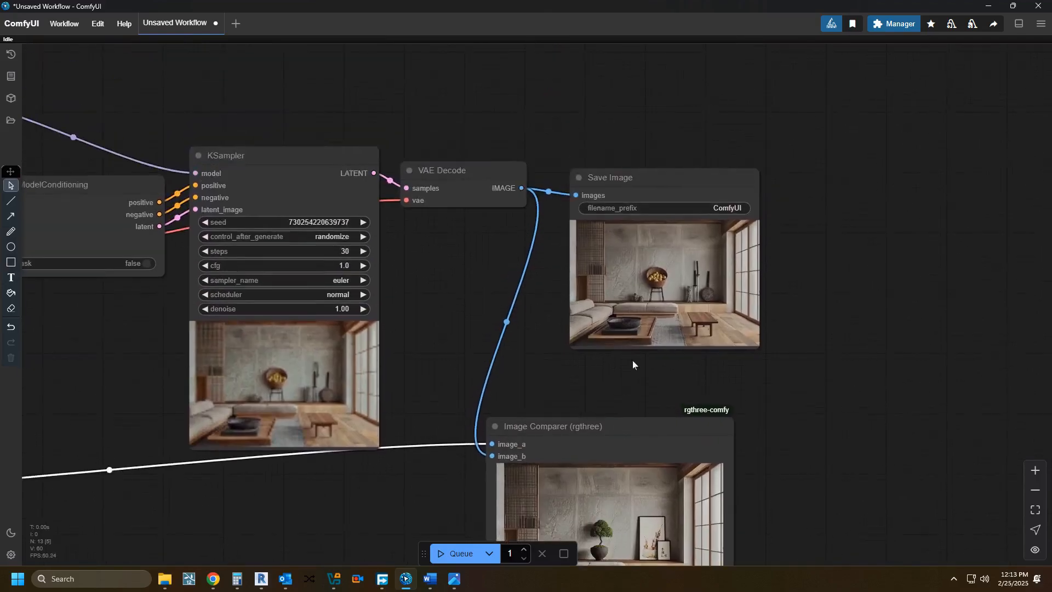
pyautogui.rightClick(642, 251)
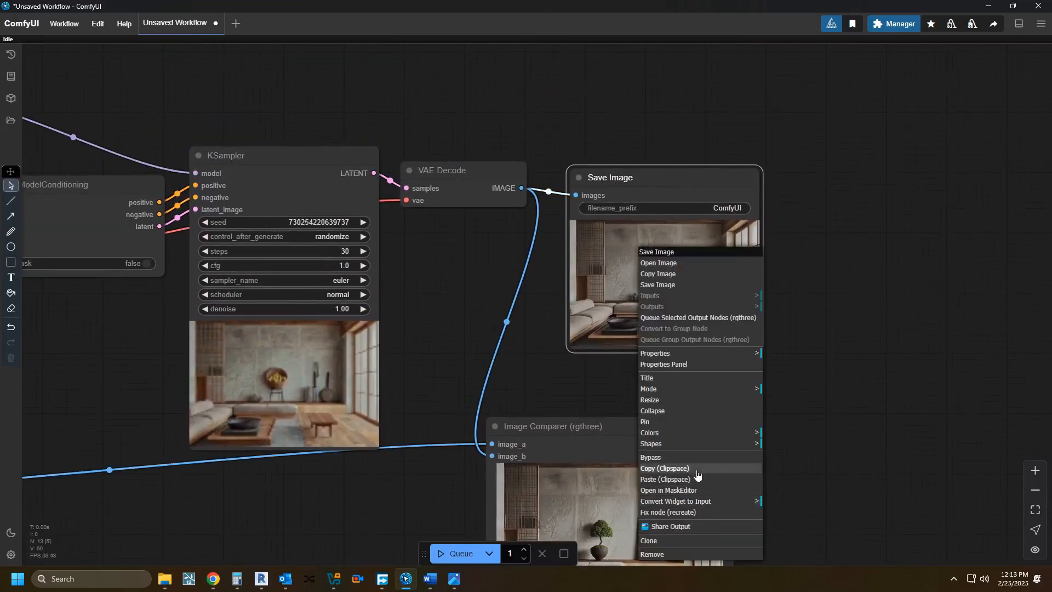
# Step: Paste the Clipspace image into the Load Image node as the new input image
pyautogui.scroll(-2, 788, 463)
pyautogui.moveTo(789, 463); pyautogui.dragTo(916, 359)
pyautogui.moveTo(484, 447); pyautogui.dragTo(829, 316)
pyautogui.moveTo(551, 420); pyautogui.dragTo(812, 364)
pyautogui.scroll(4, 443, 342)
pyautogui.moveTo(415, 406); pyautogui.dragTo(310, 450)
pyautogui.rightClick(405, 415)
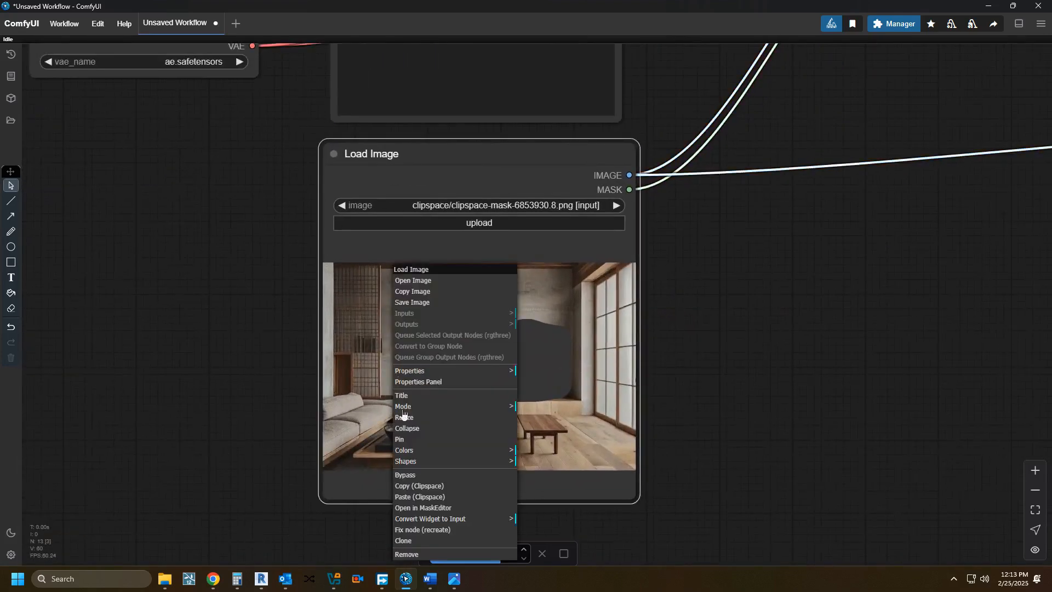
pyautogui.click(429, 497)
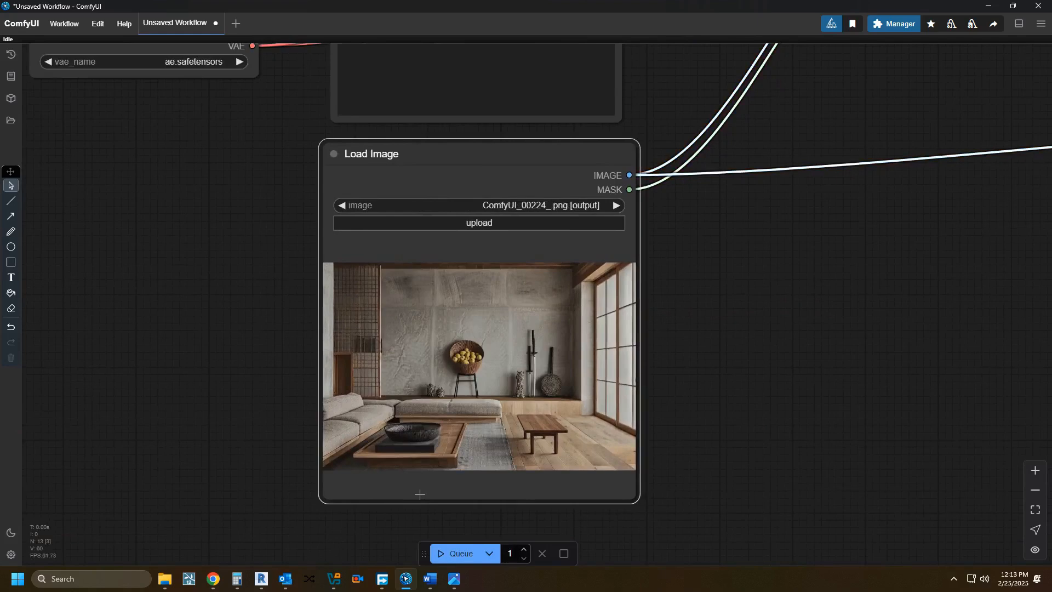
# Step: Open the Load Image node's picture in the MaskEditor and paint a mask over the black bowl and its base on the coffee table
pyautogui.rightClick(408, 440)
pyautogui.click(442, 506)
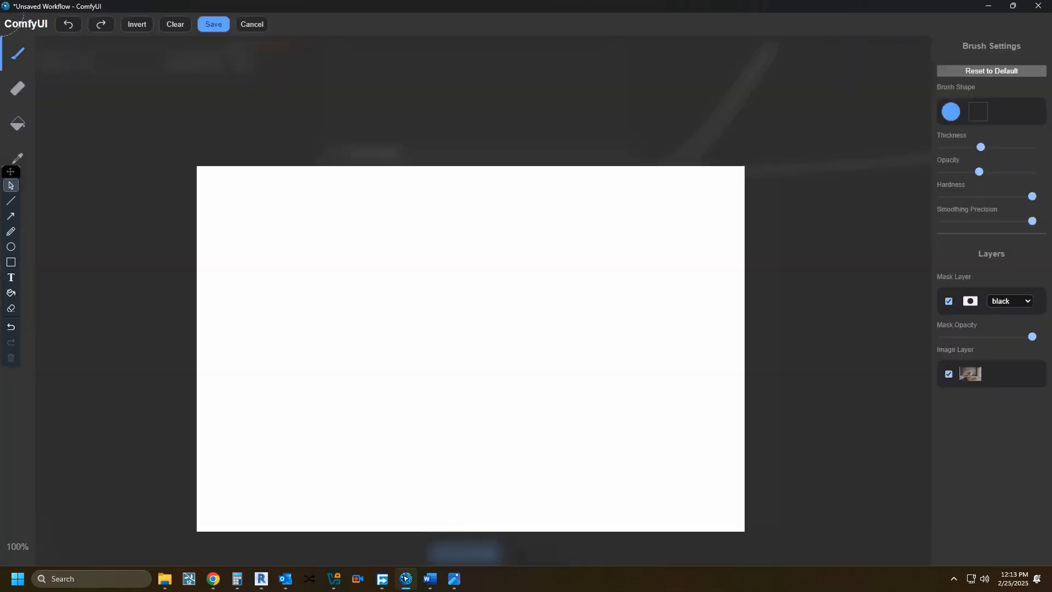
pyautogui.moveTo(251, 492)
pyautogui.mouseDown()
pyautogui.moveTo(262, 477)
pyautogui.moveTo(367, 463)
pyautogui.moveTo(371, 488)
pyautogui.moveTo(274, 489)
pyautogui.moveTo(343, 475)
pyautogui.mouseUp()
# Step: Set the mask color to white with reduced mask opacity and save the mask to the Load Image node
pyautogui.click(998, 303)
pyautogui.click(1006, 326)
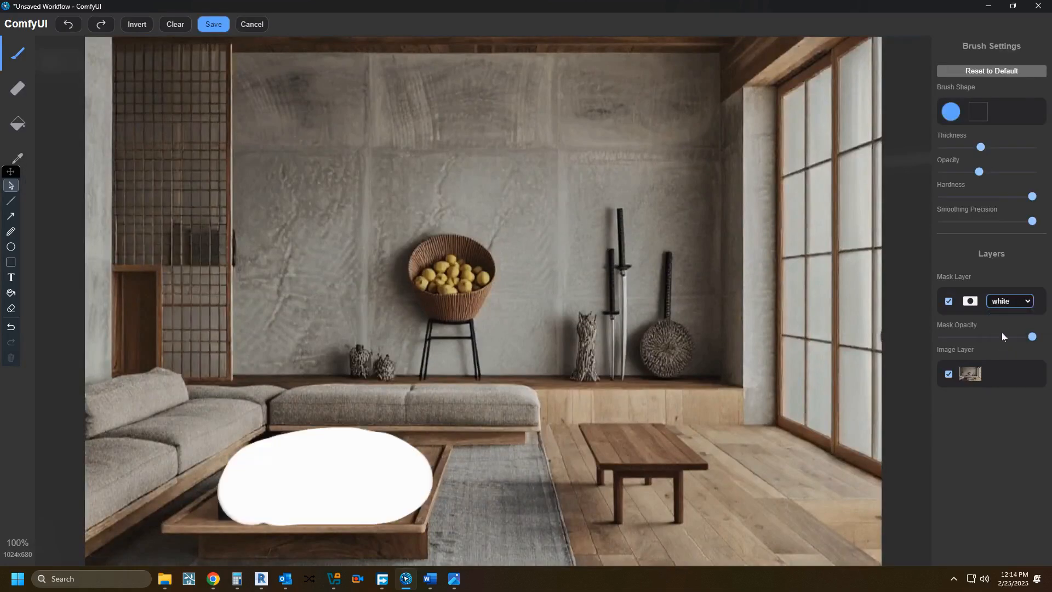
pyautogui.click(1003, 337)
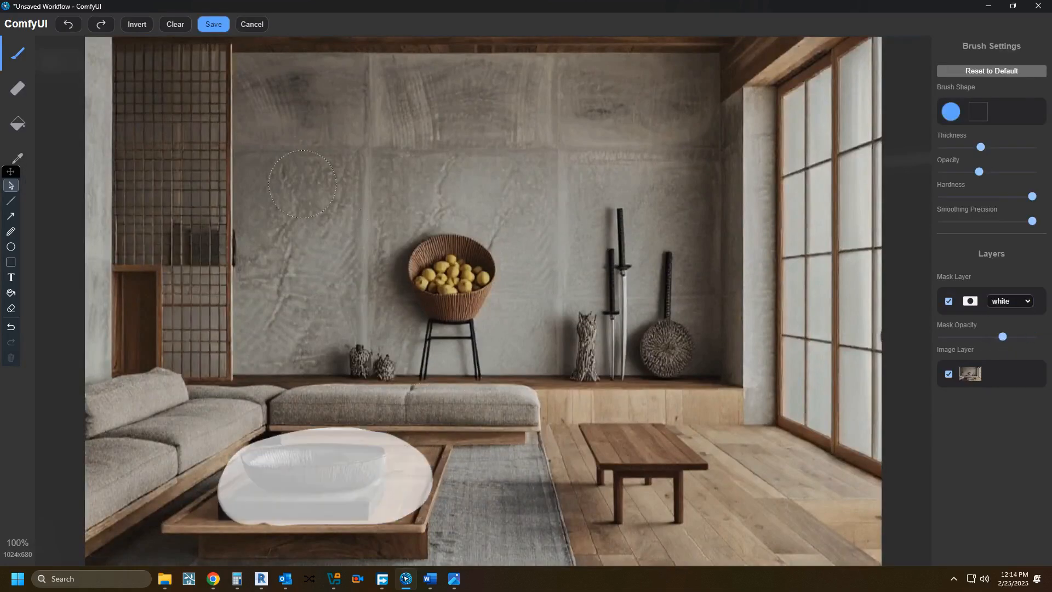
pyautogui.click(214, 24)
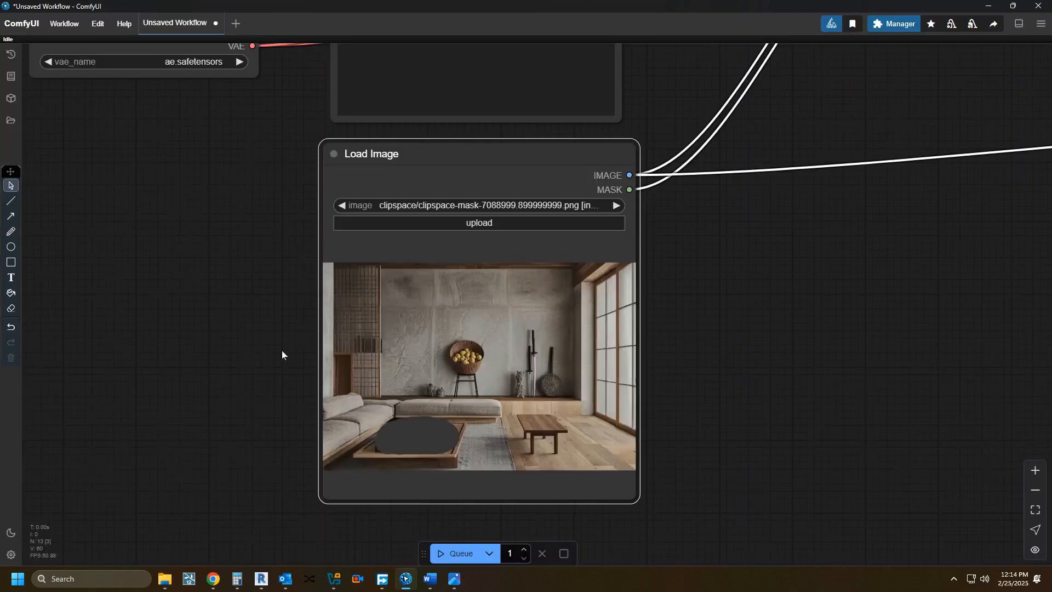
# Step: Replace the positive prompt with "Apples and potatoes on table"
pyautogui.scroll(-3, 282, 353)
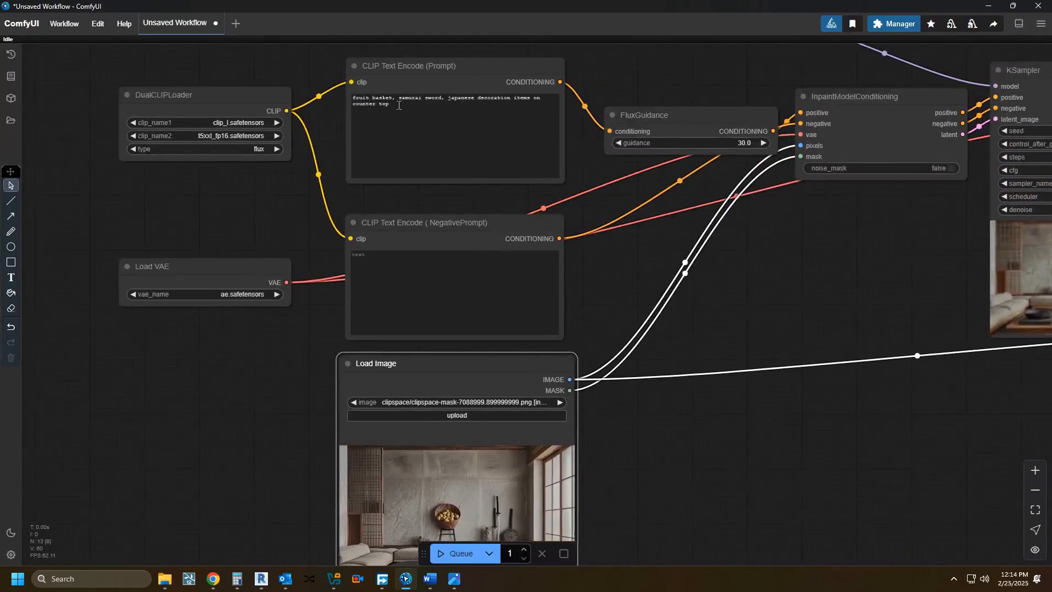
pyautogui.tripleClick(393, 105)
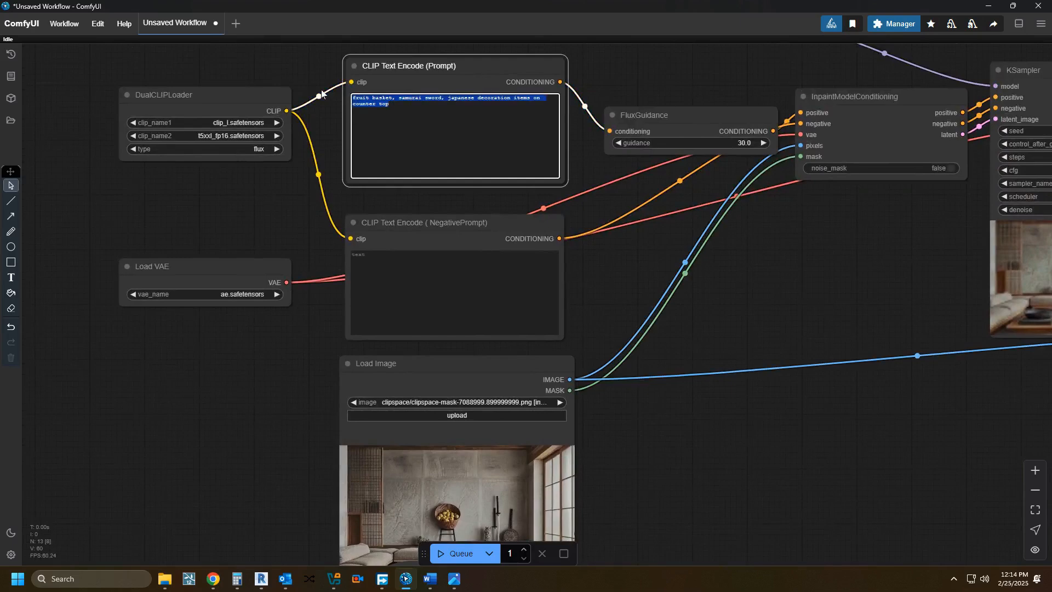
pyautogui.write('App')
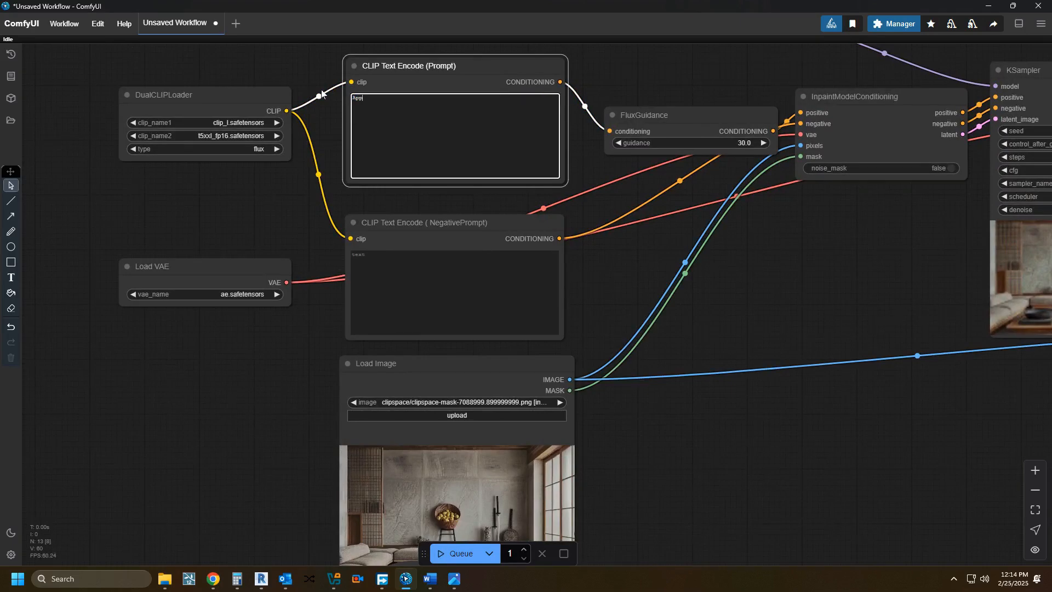
pyautogui.write('les and')
pyautogui.write(' ba')
pyautogui.press('BackSpace')
pyautogui.press('BackSpace')
pyautogui.write('otat')
pyautogui.press('BackSpace')
pyautogui.press('BackSpace')
pyautogui.write('on tabl')
# Step: Queue the workflow to inpaint the masked bowl area with the apples and potatoes prompt
pyautogui.click(460, 554)
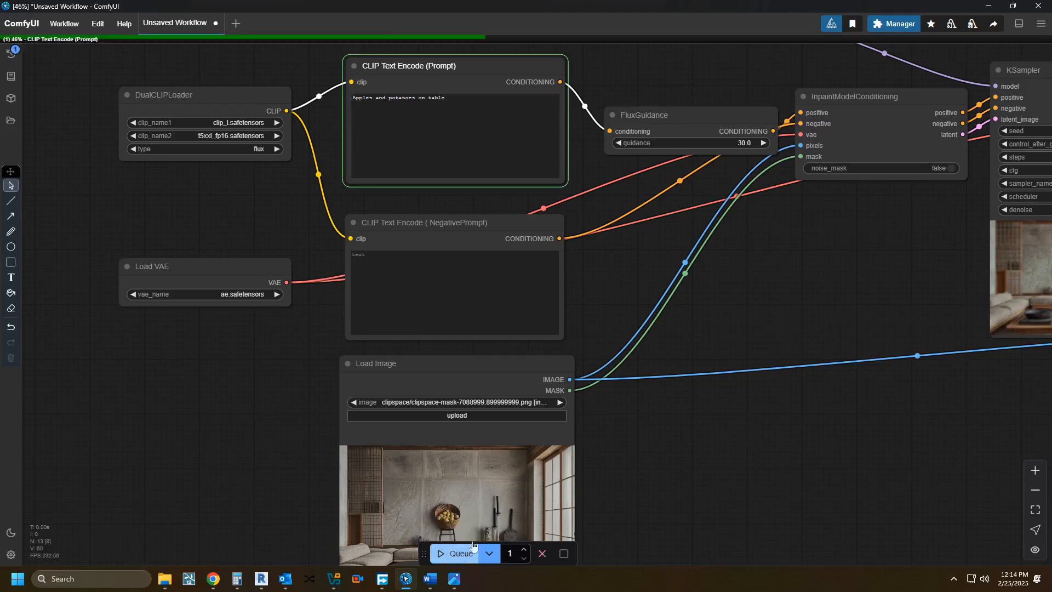
pyautogui.scroll(-1, 650, 471)
pyautogui.moveTo(649, 471)
pyautogui.mouseDown()
pyautogui.moveTo(442, 390)
pyautogui.moveTo(412, 424)
pyautogui.mouseUp()
pyautogui.moveTo(606, 418); pyautogui.dragTo(534, 436)
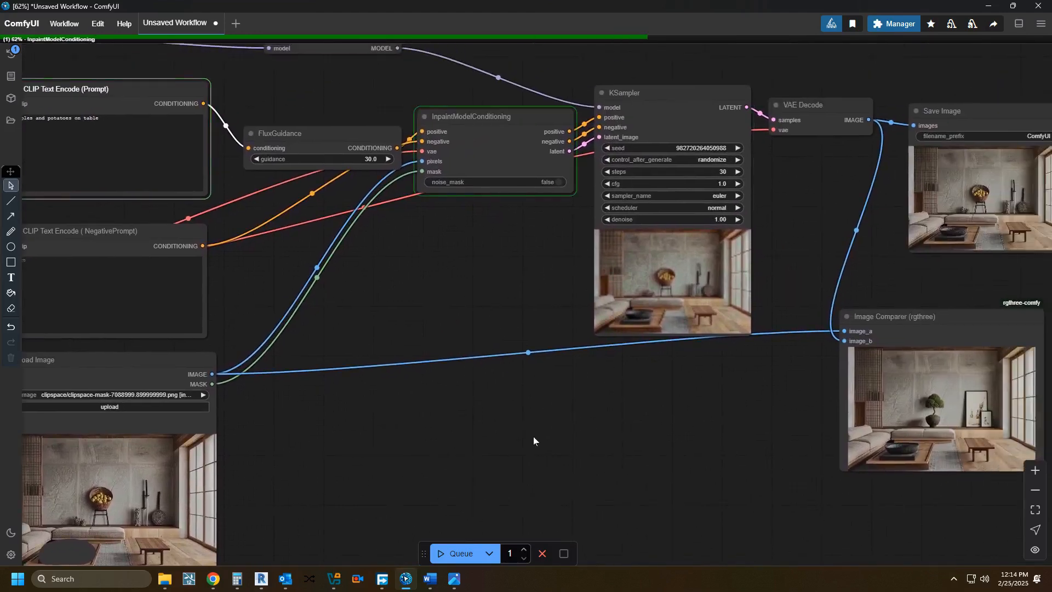
# Step: Compare the original and inpainted coffee table closely in the Image Comparer, checking the fruit against the black bowl
pyautogui.moveTo(534, 436)
pyautogui.mouseDown()
pyautogui.moveTo(413, 446)
pyautogui.moveTo(531, 428)
pyautogui.mouseUp()
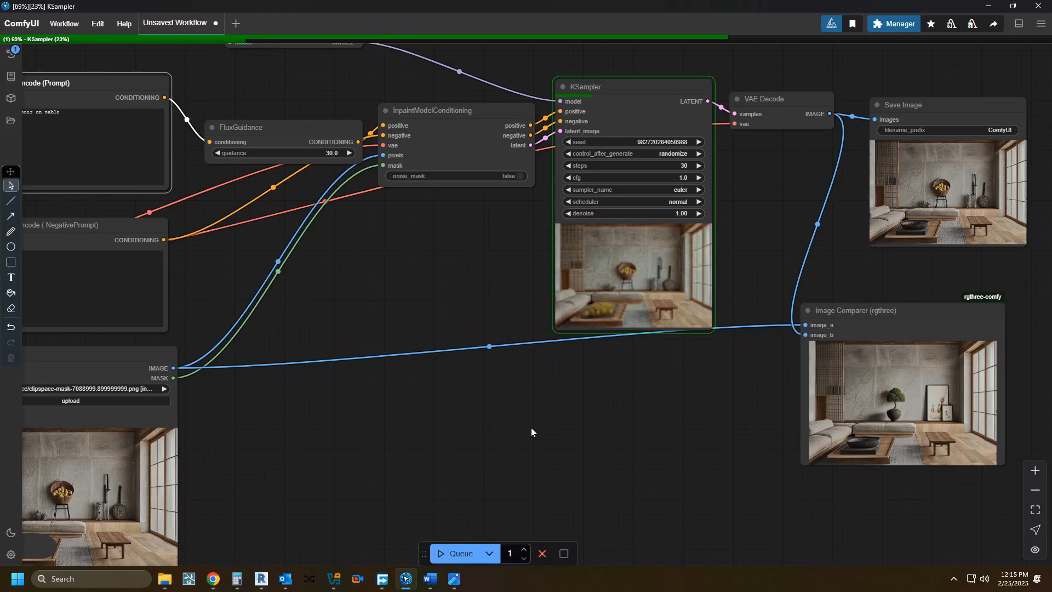
pyautogui.moveTo(640, 425); pyautogui.dragTo(508, 439)
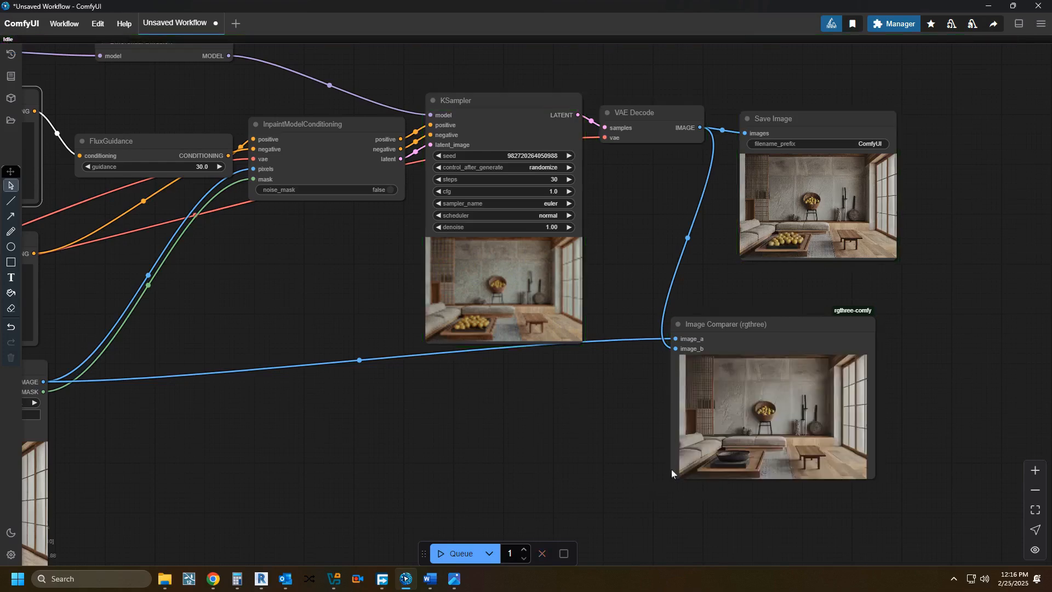
pyautogui.scroll(6, 749, 463)
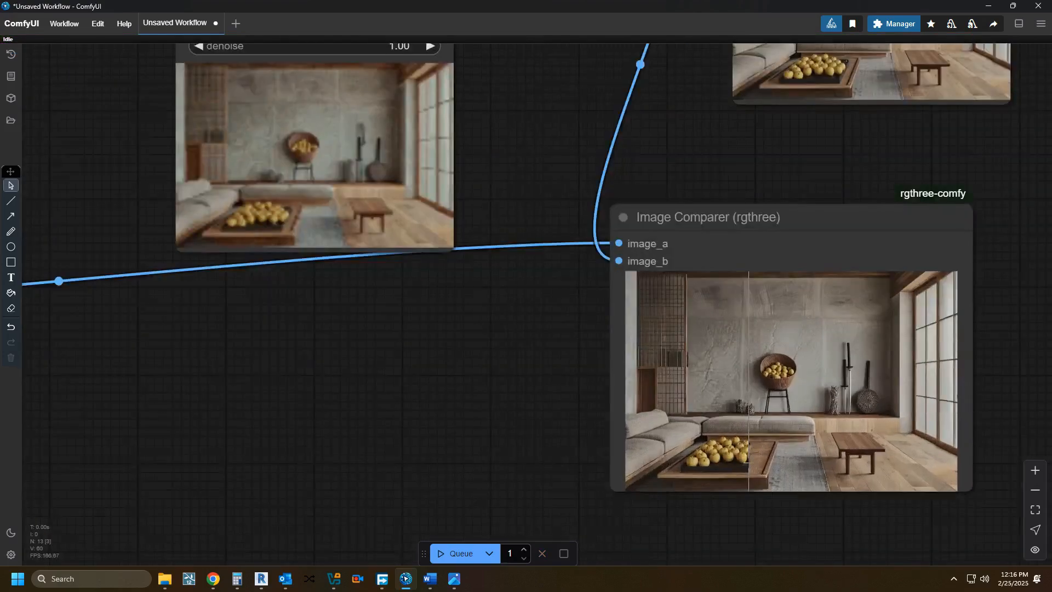
pyautogui.scroll(8, 746, 463)
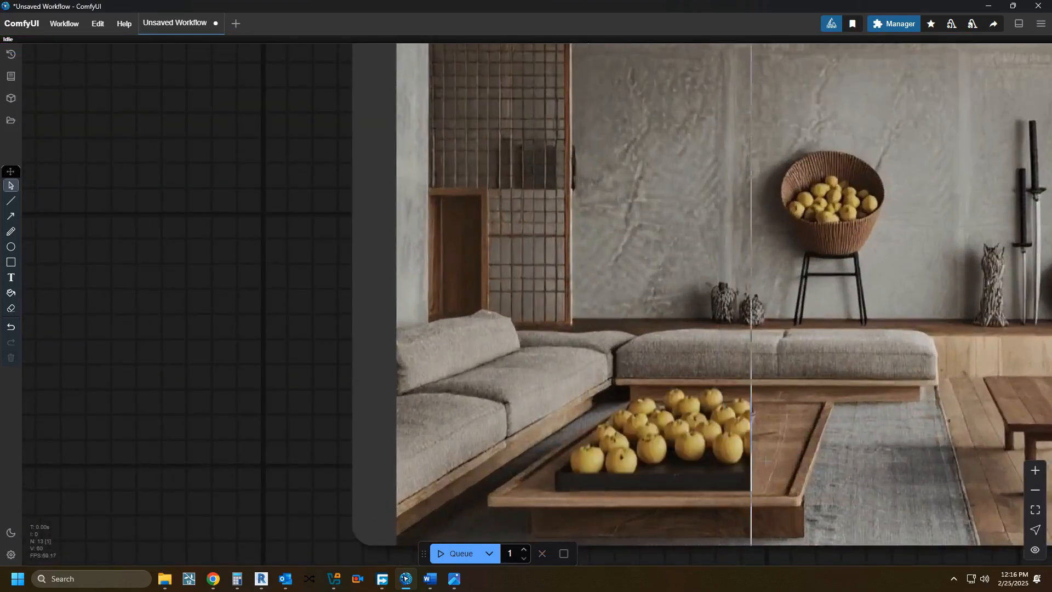
pyautogui.scroll(-1, 836, 462)
pyautogui.moveTo(836, 462); pyautogui.dragTo(654, 455)
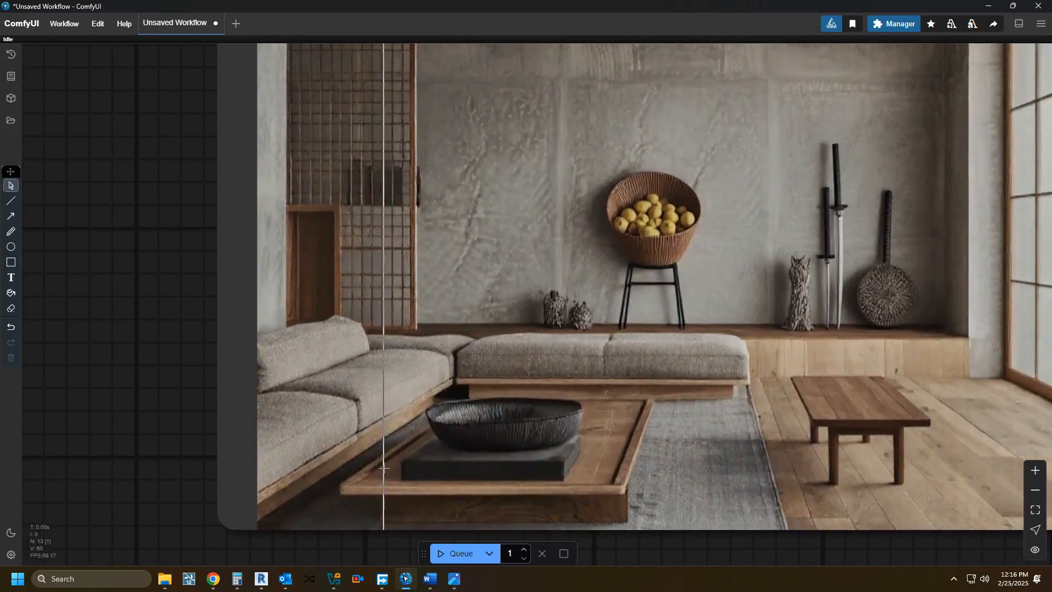
pyautogui.scroll(-6, 710, 463)
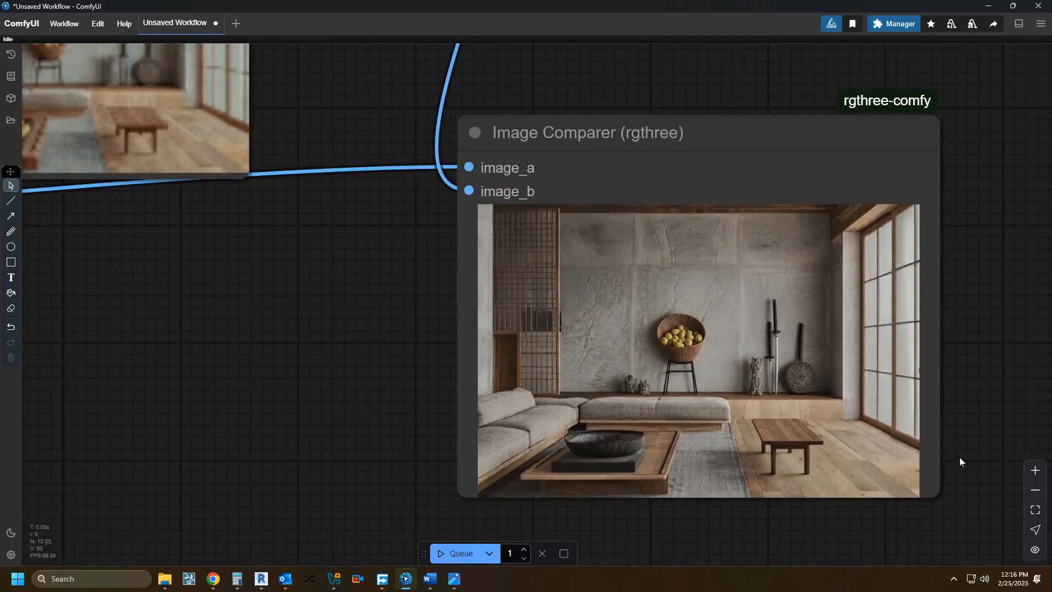
pyautogui.scroll(-3, 822, 458)
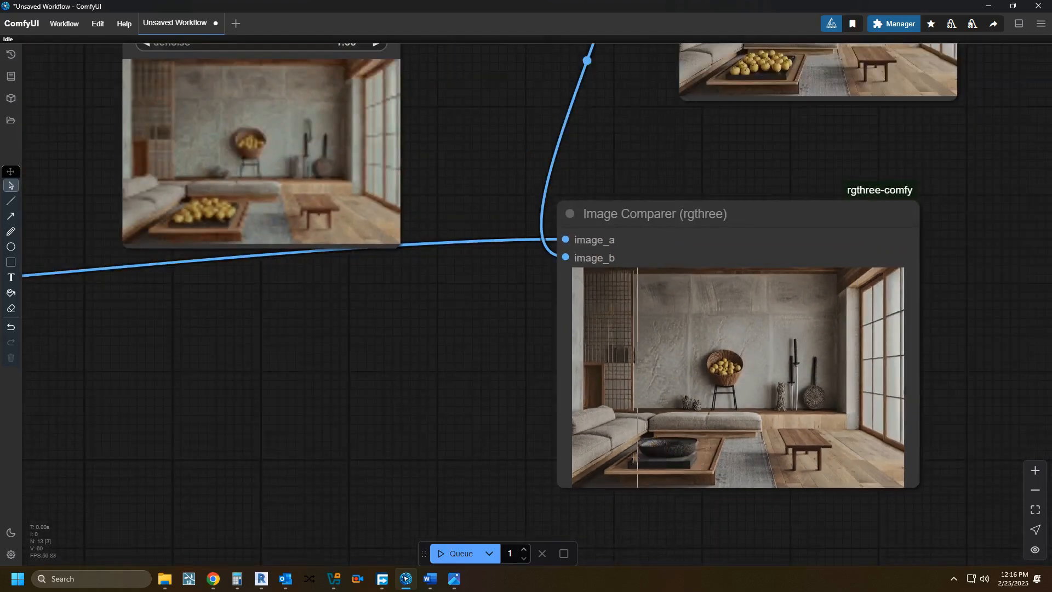
# Step: Review the whole inpainting workflow, from the prompt and Load Image nodes to the Save Image and Image Comparer outputs
pyautogui.moveTo(727, 468); pyautogui.dragTo(720, 555)
pyautogui.scroll(-3, 702, 554)
pyautogui.scroll(-1, 498, 475)
pyautogui.moveTo(492, 475); pyautogui.dragTo(684, 430)
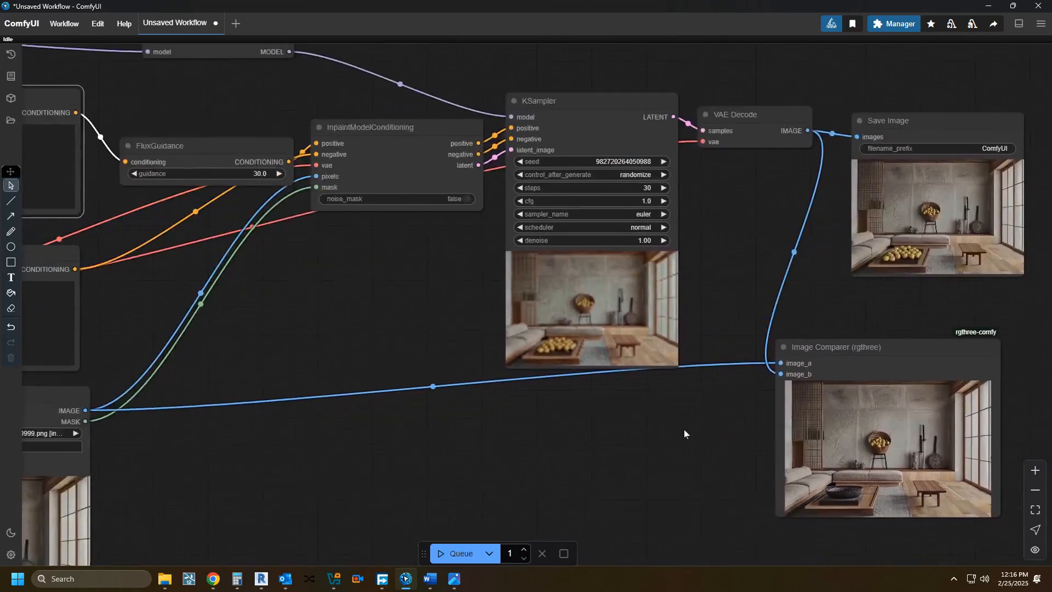
pyautogui.scroll(-3, 683, 430)
pyautogui.moveTo(417, 442); pyautogui.dragTo(524, 383)
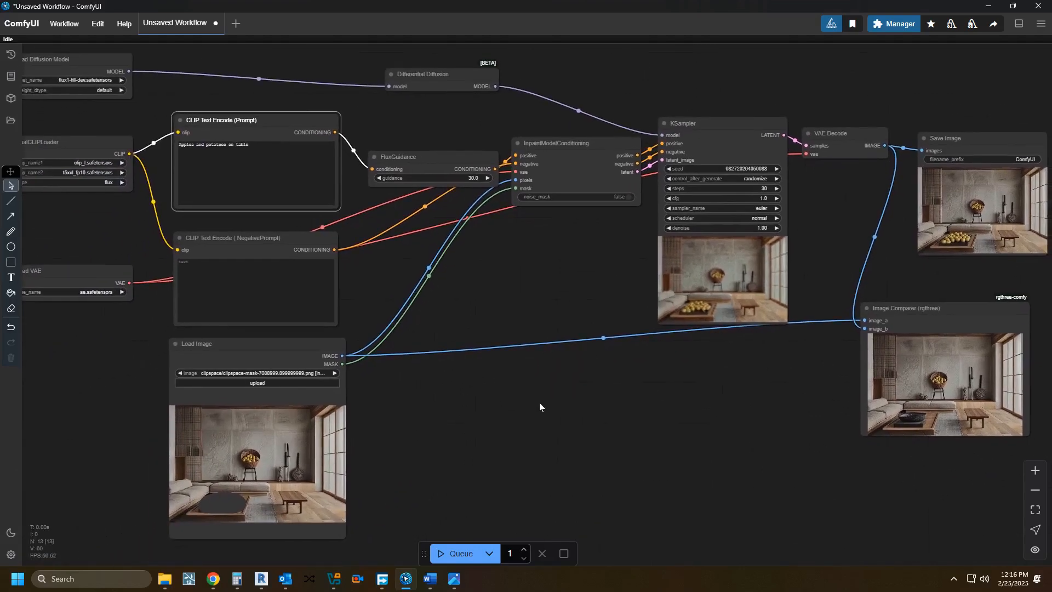
pyautogui.moveTo(785, 468); pyautogui.dragTo(677, 459)
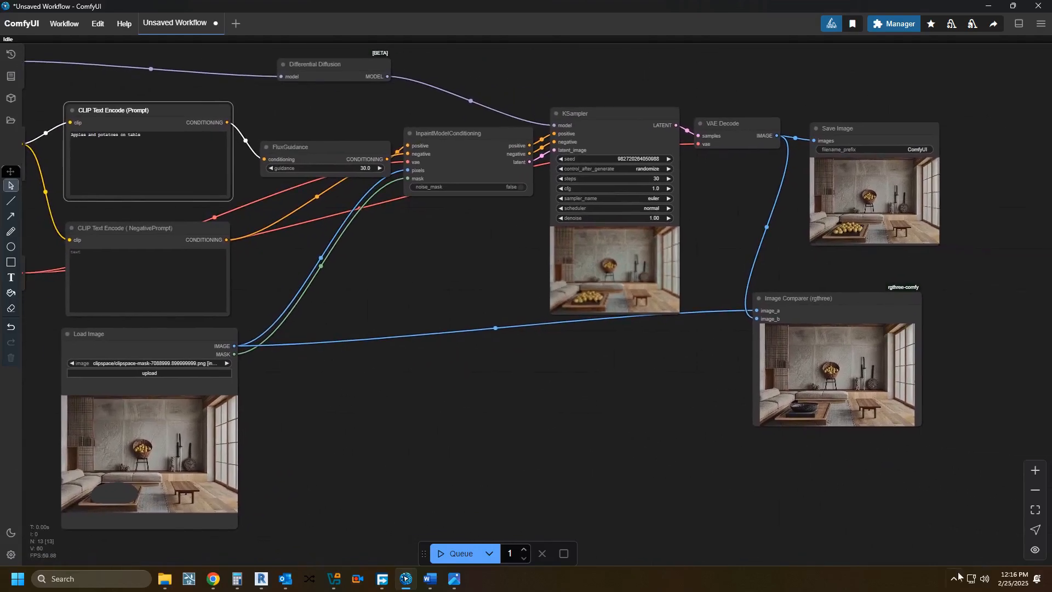